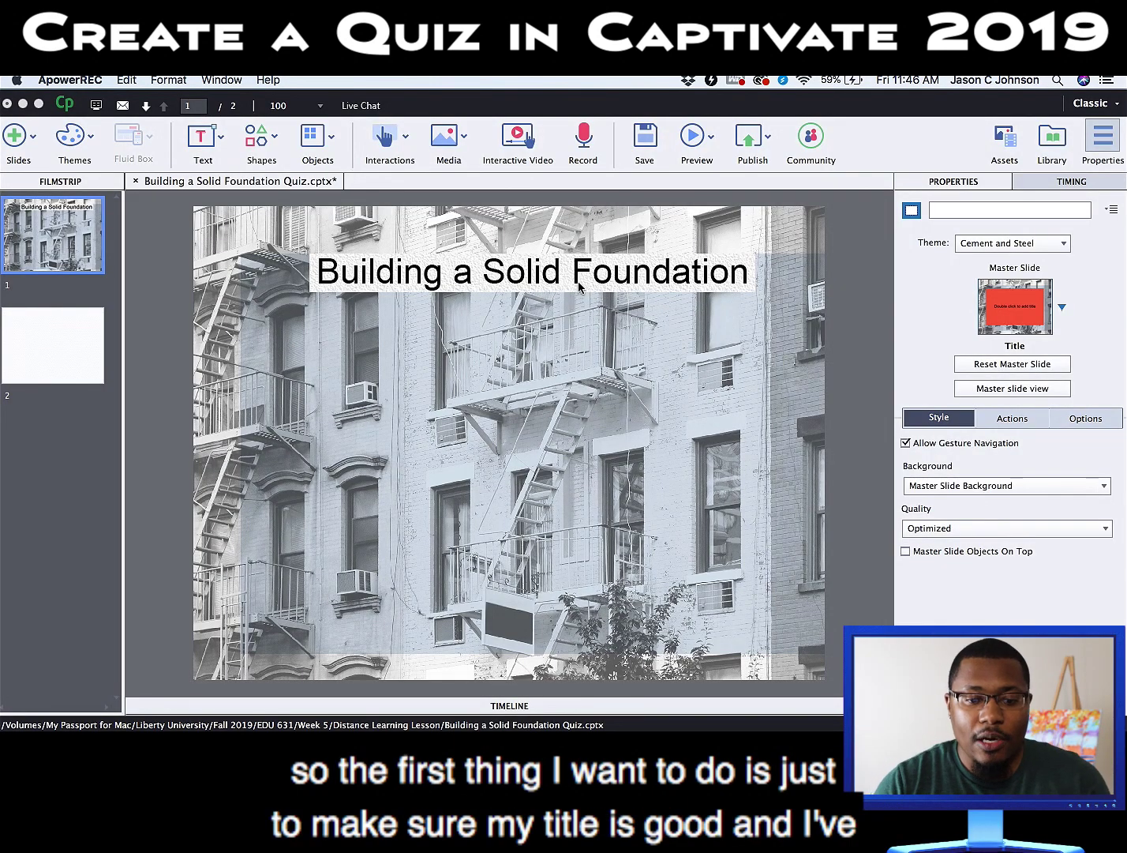
click(586, 270)
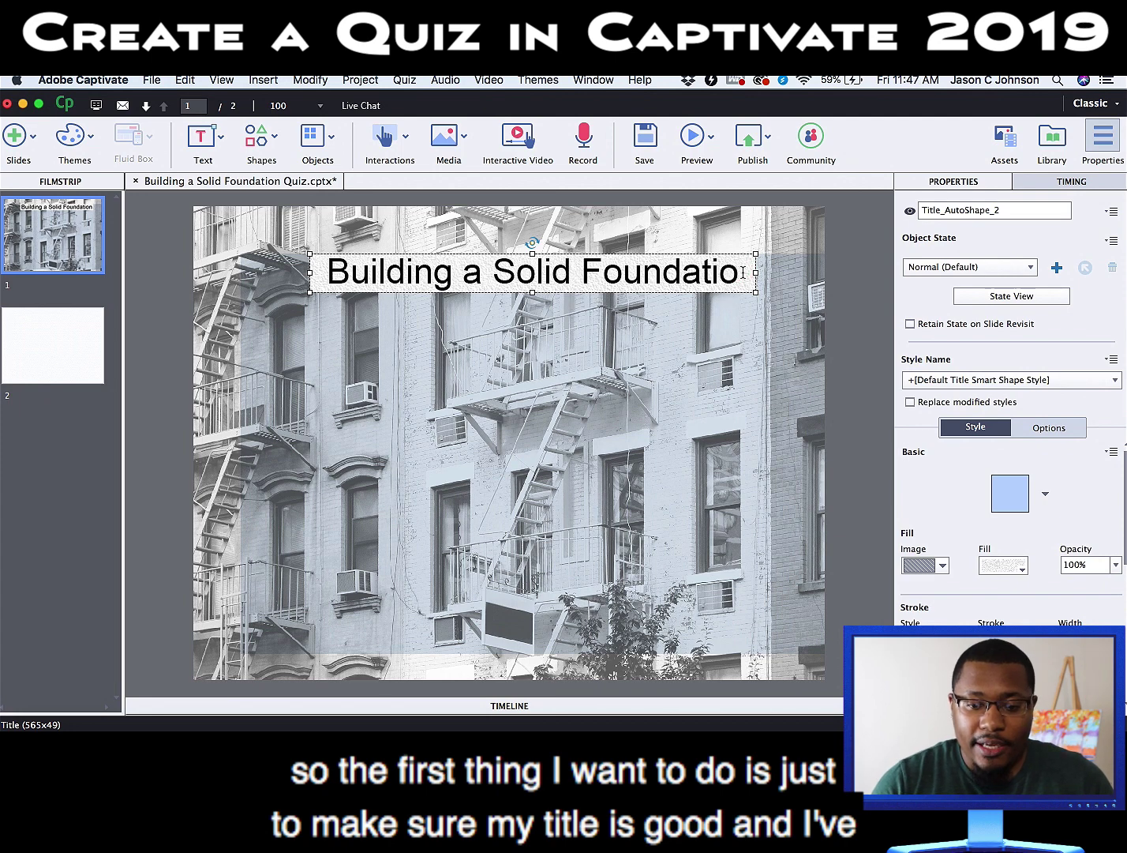
Step: Lower the title box's fill opacity, first to 70% and then to 60%
click(773, 285)
click(754, 293)
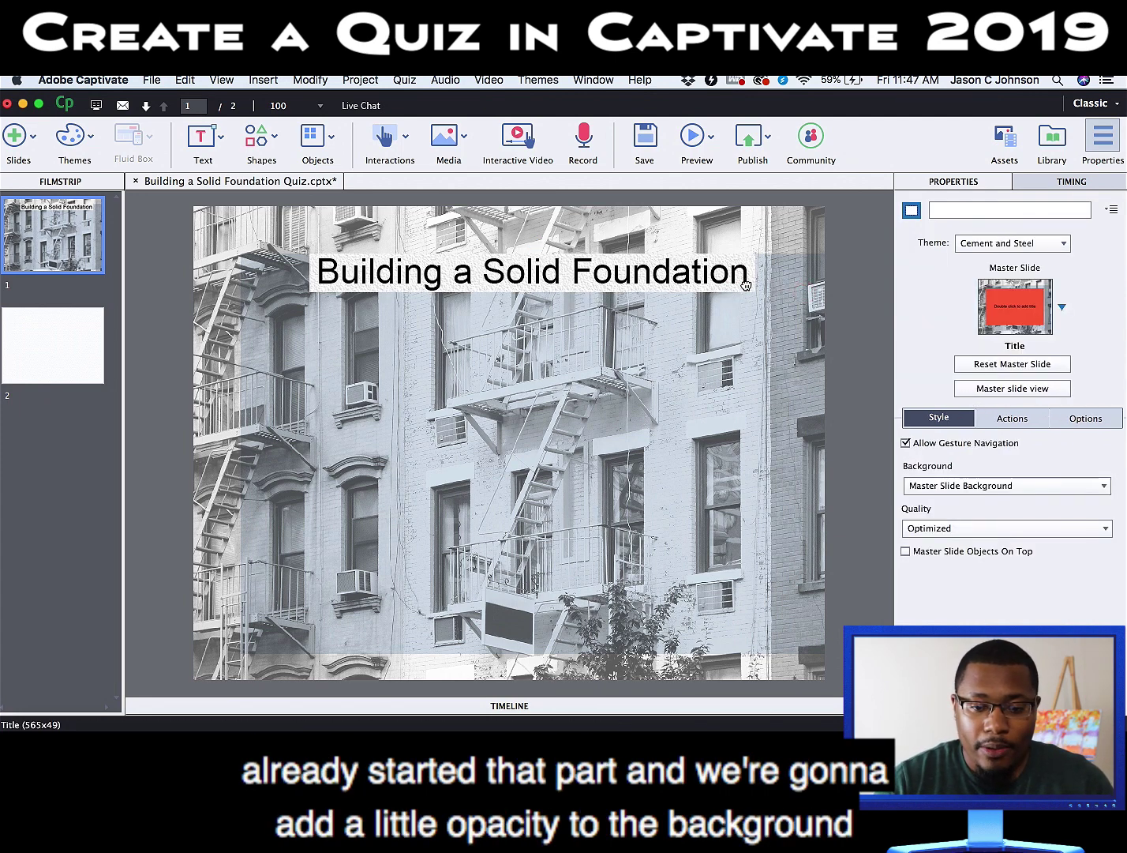
click(1117, 564)
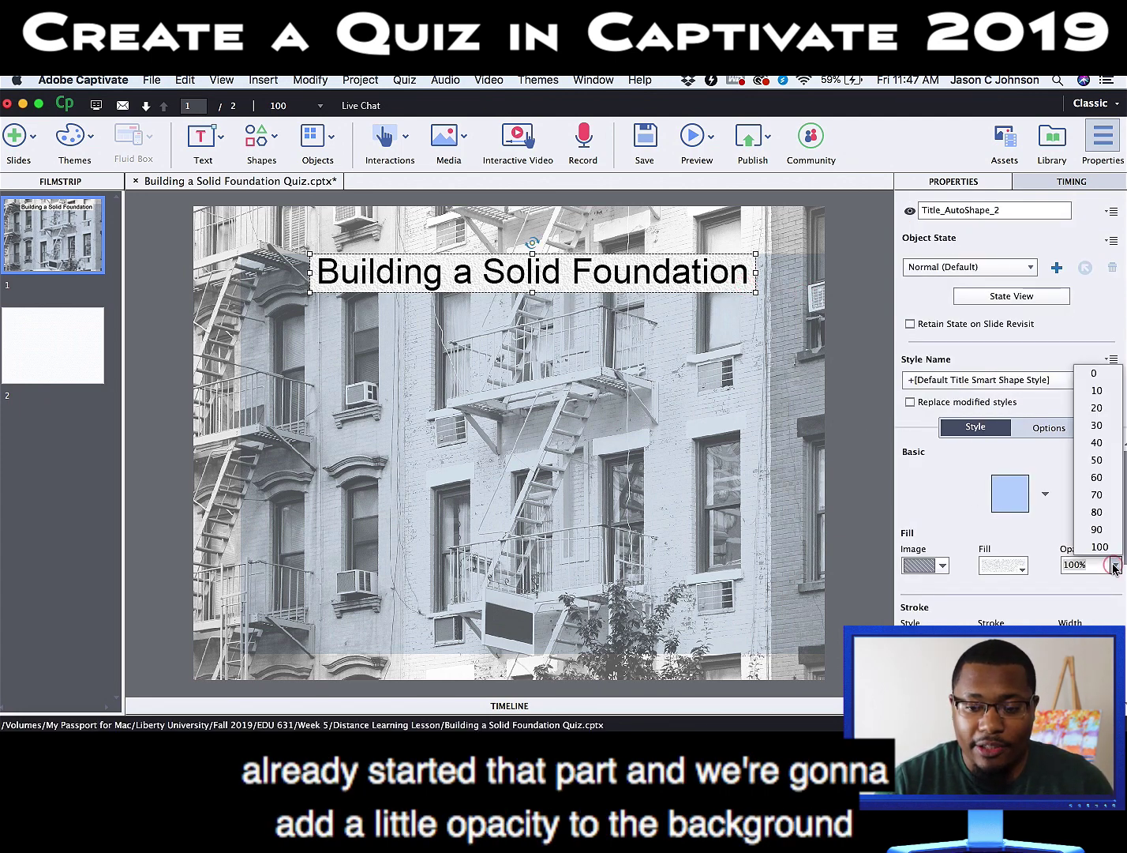
click(1097, 495)
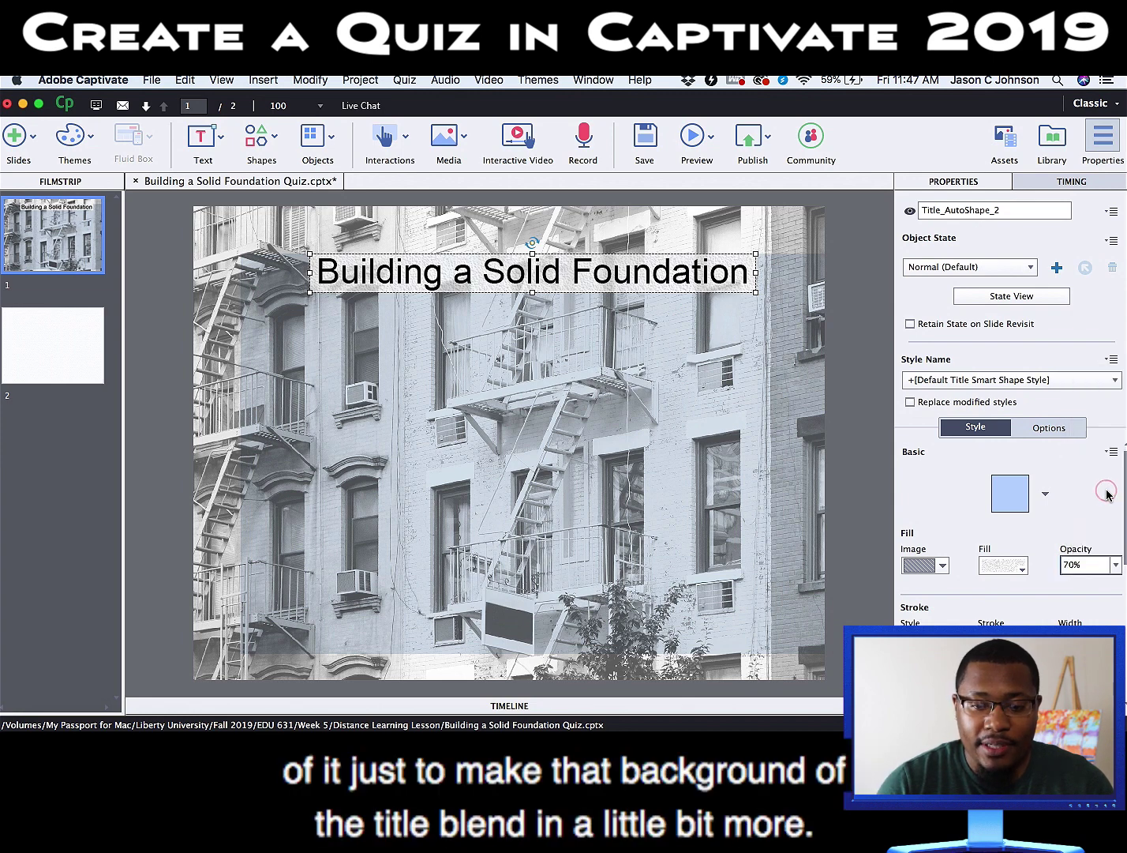
click(1116, 564)
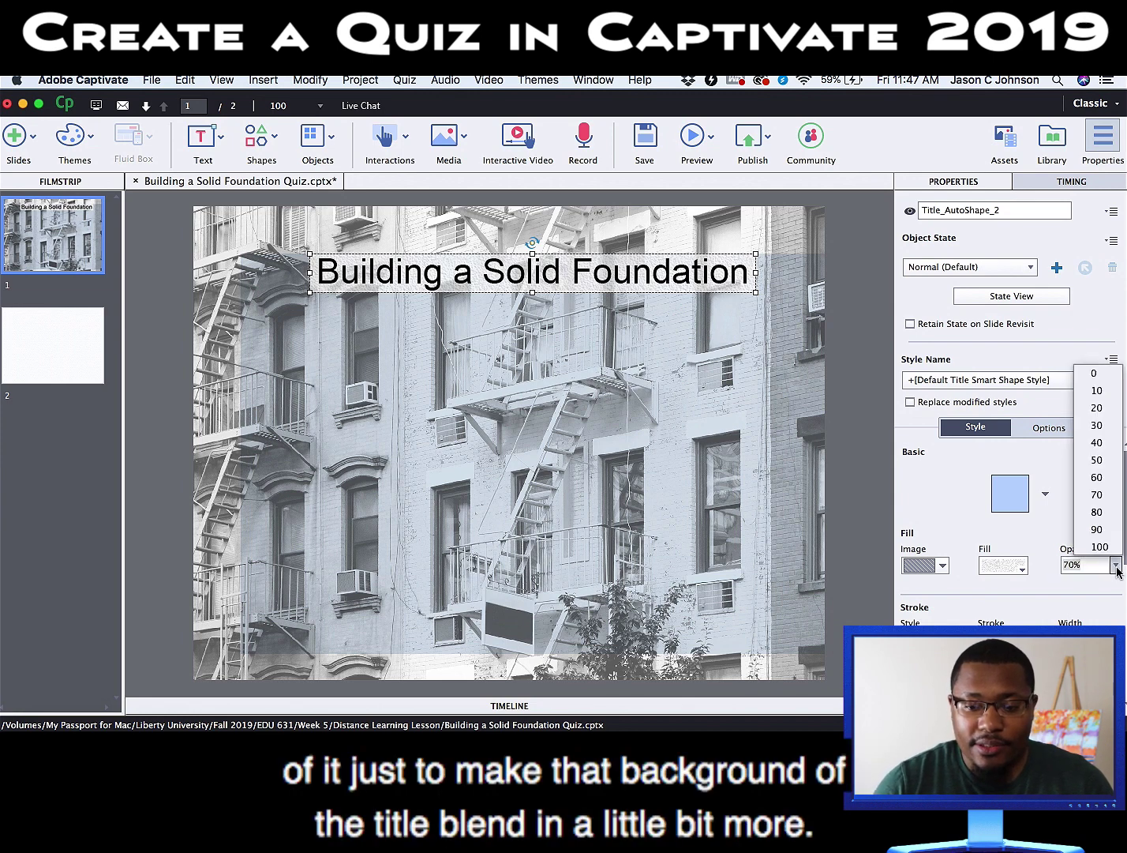
click(1102, 483)
click(779, 318)
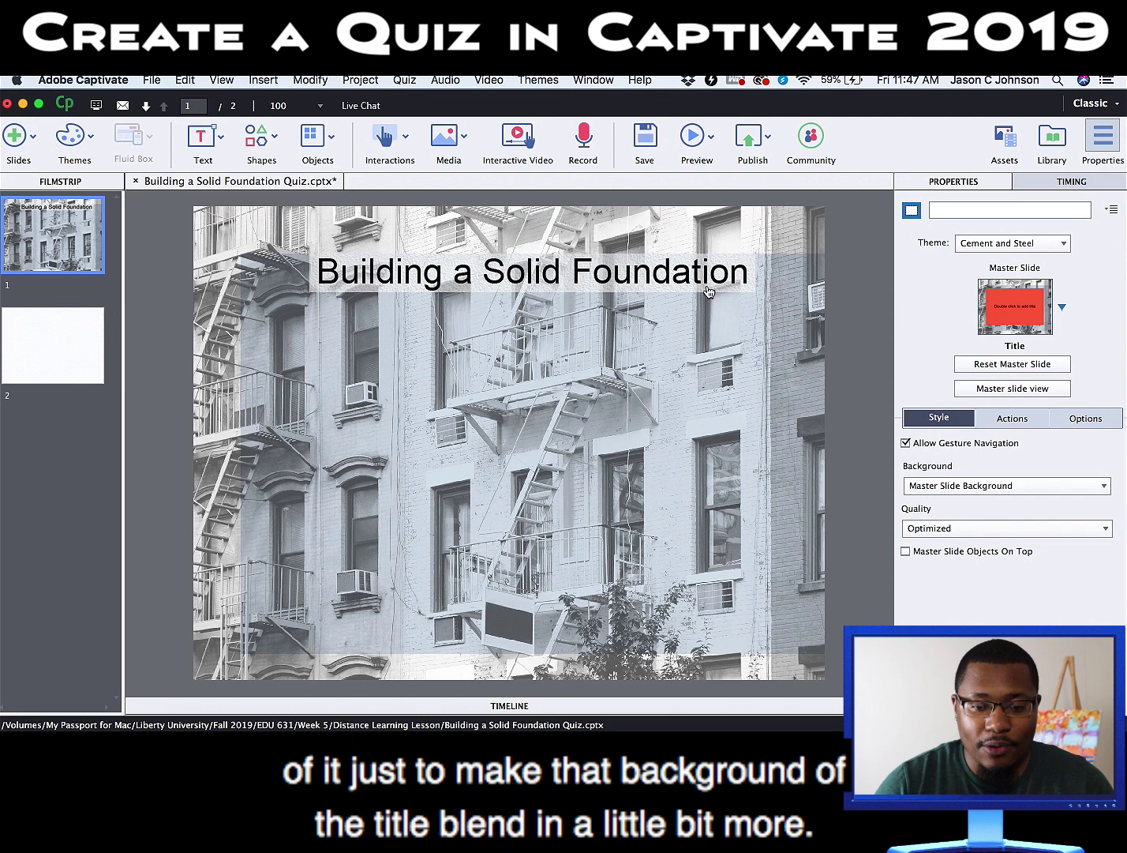
Step: Insert two graded Multiple Choice question slides and one True/False question slide
click(15, 136)
click(55, 282)
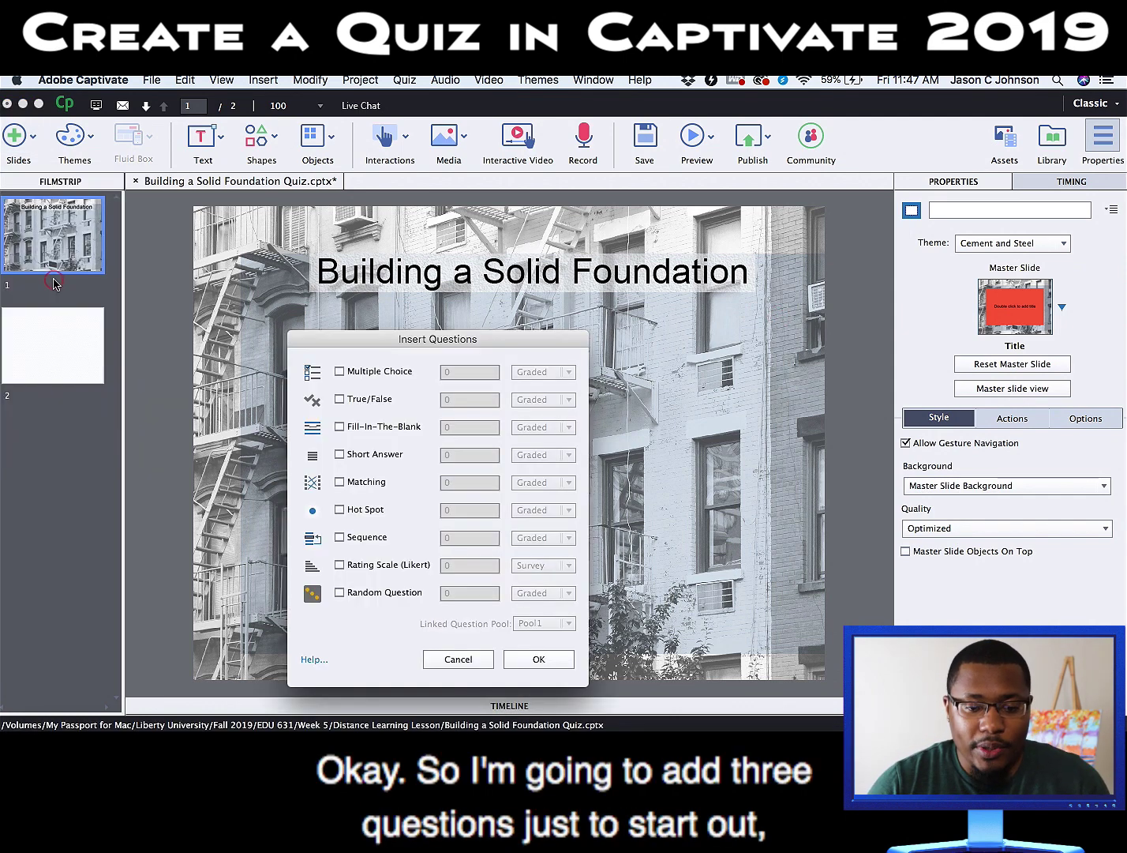
click(339, 372)
click(339, 399)
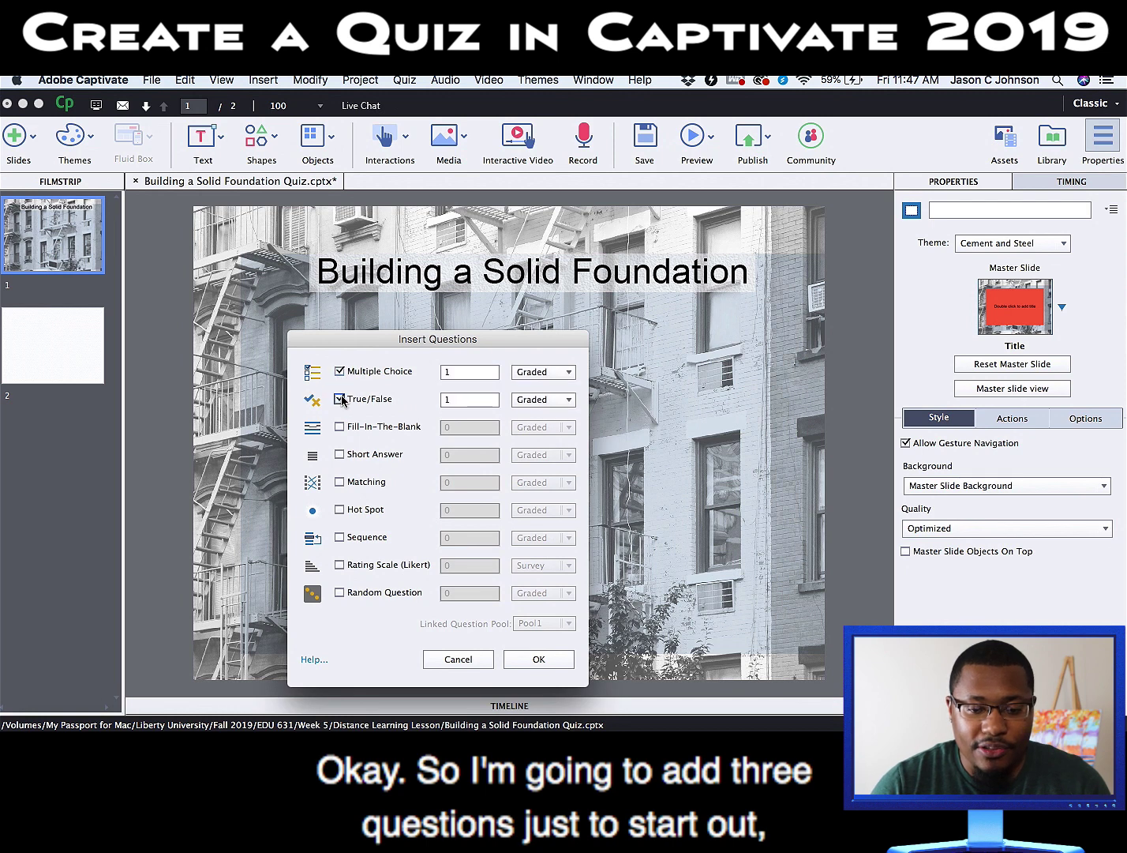
double_click(459, 371)
text(2)
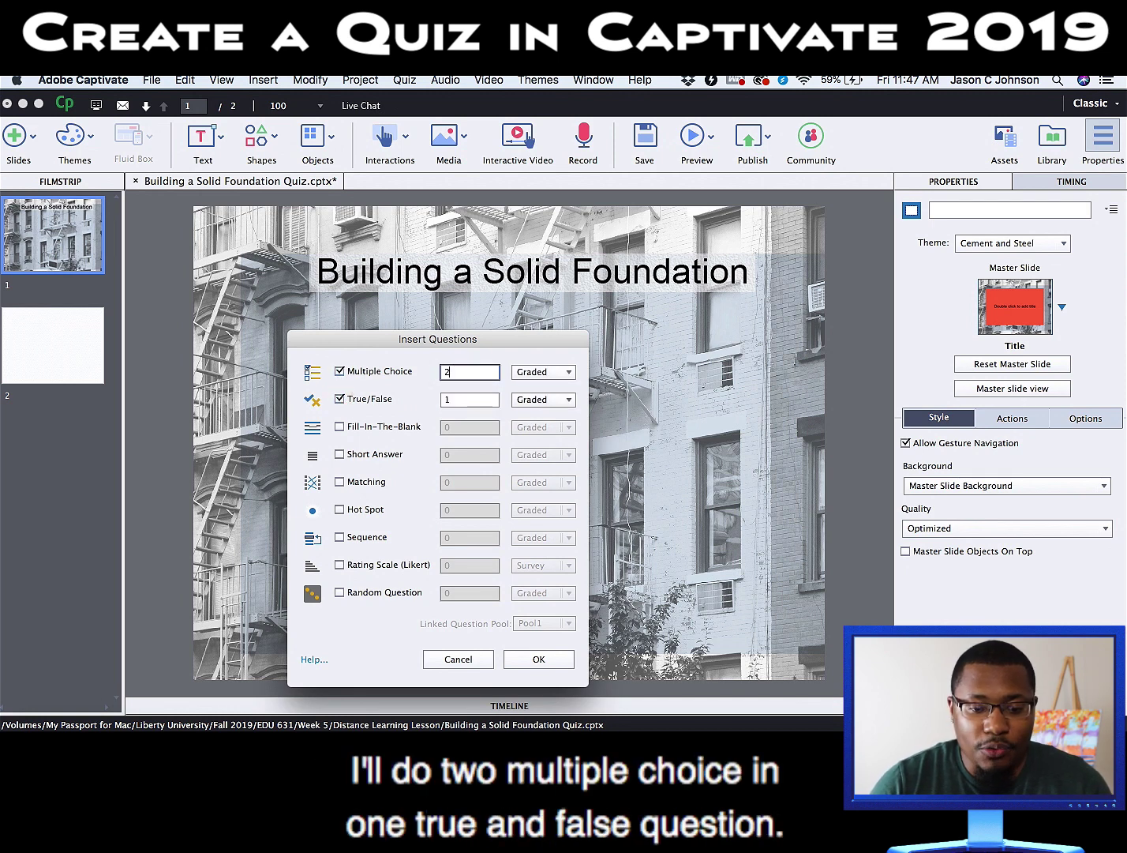
click(568, 372)
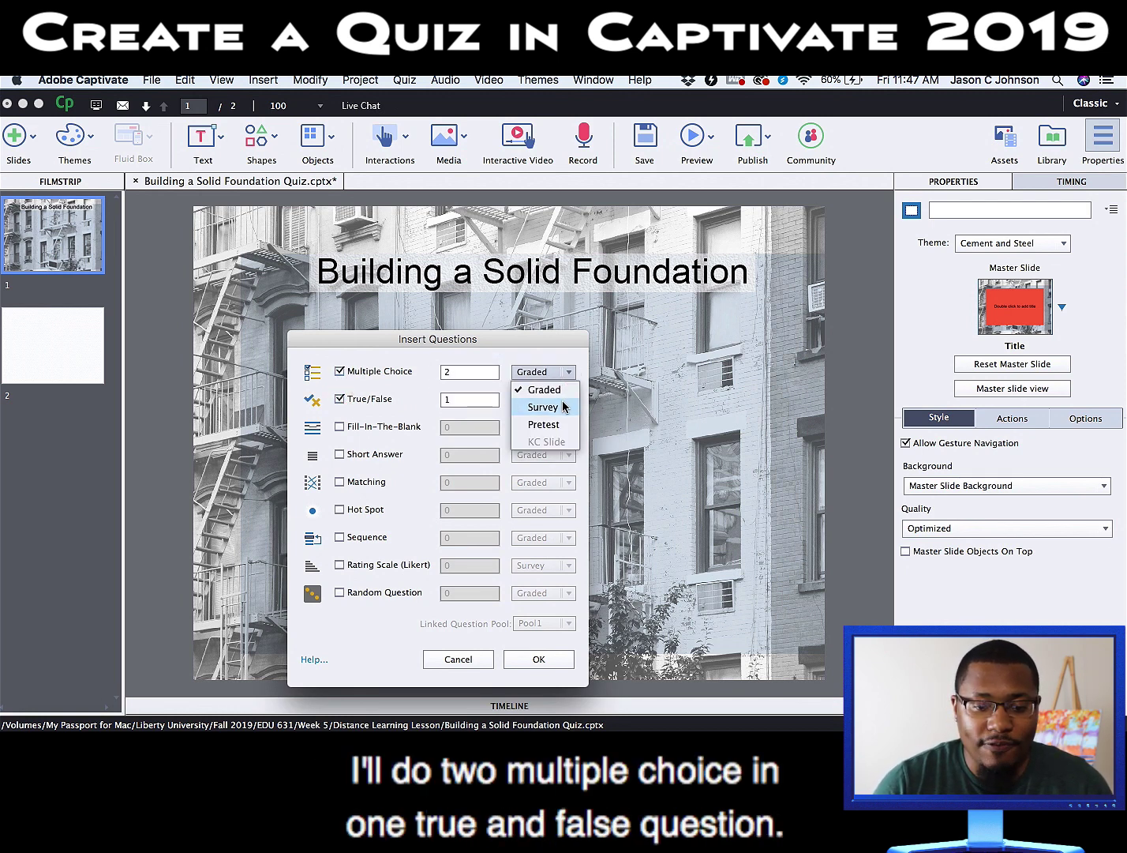
click(569, 371)
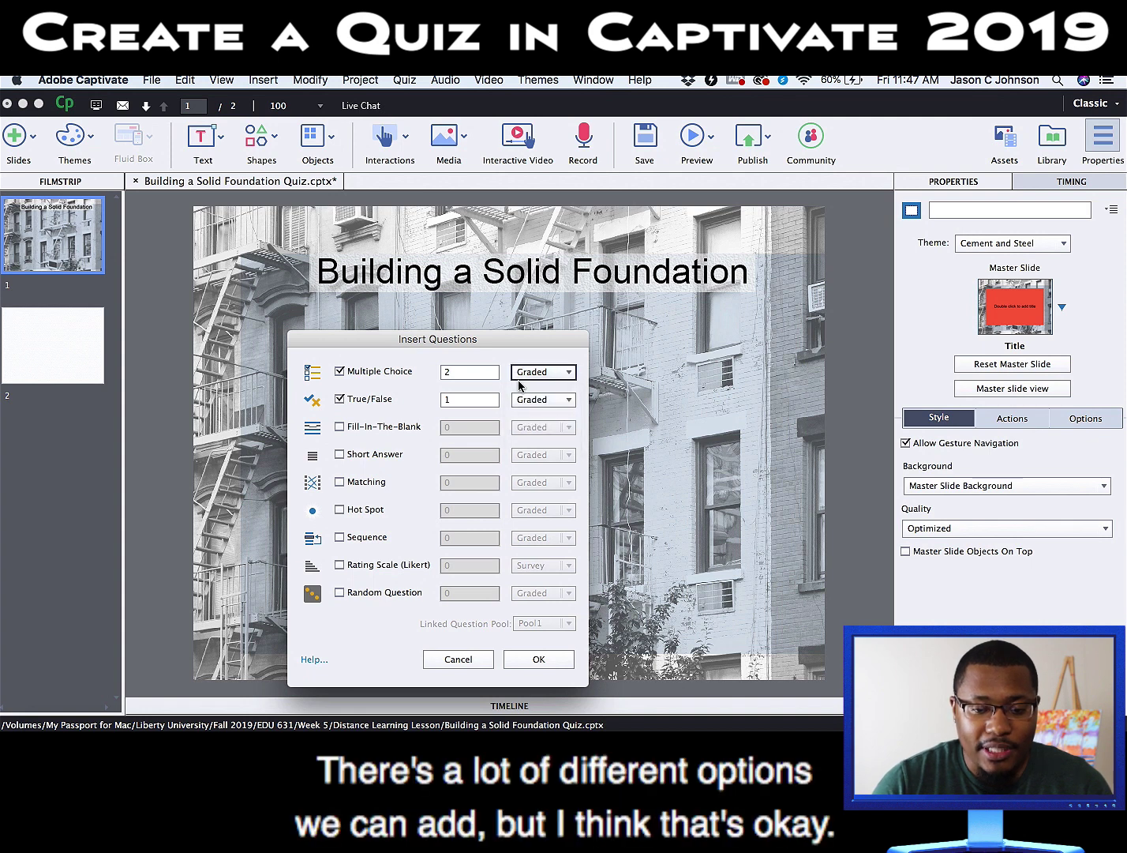
click(555, 659)
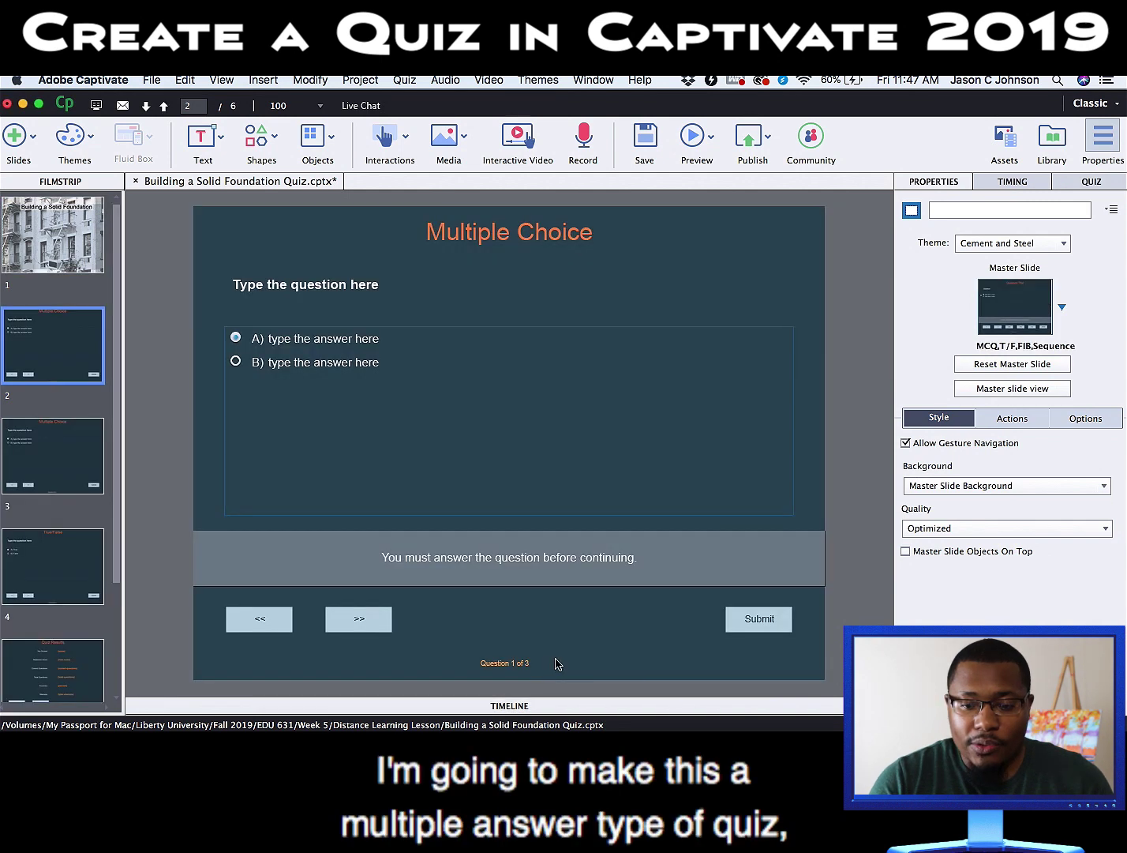
click(1098, 182)
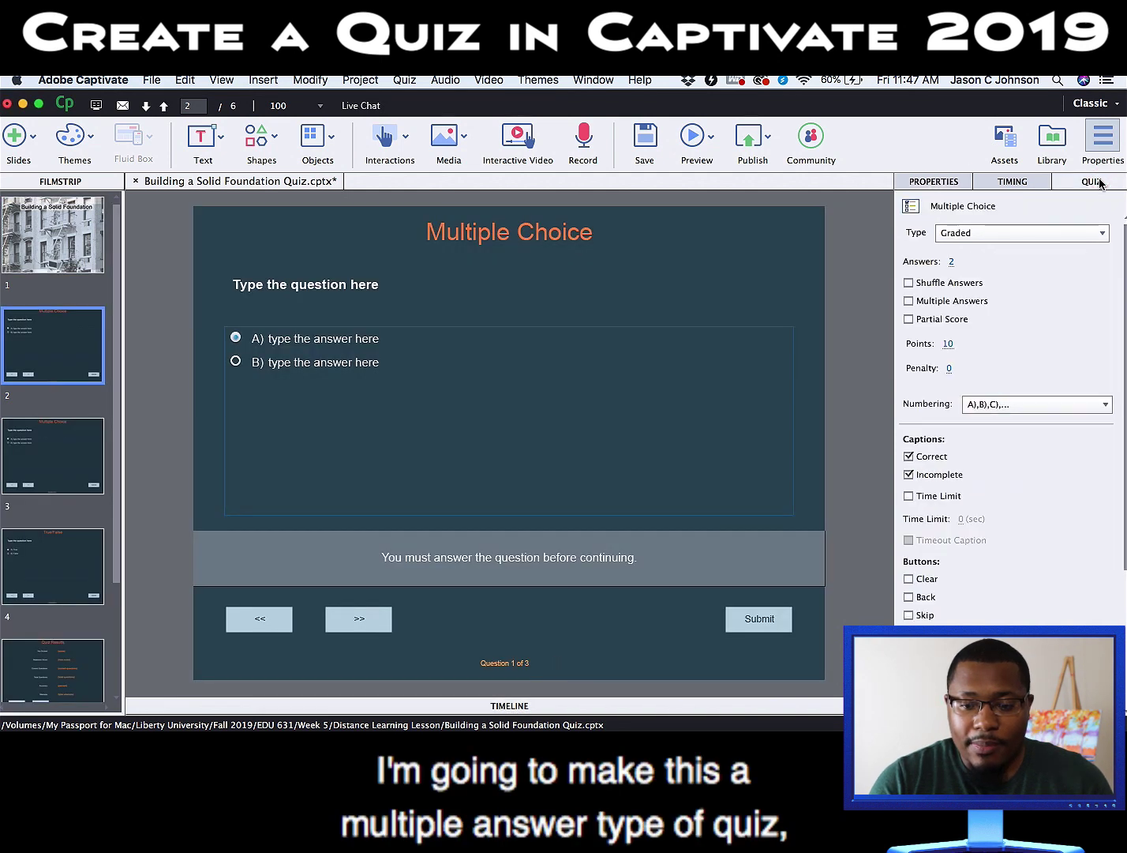
Step: Allow multiple answers on the first question and set it to 5 answer options
click(909, 302)
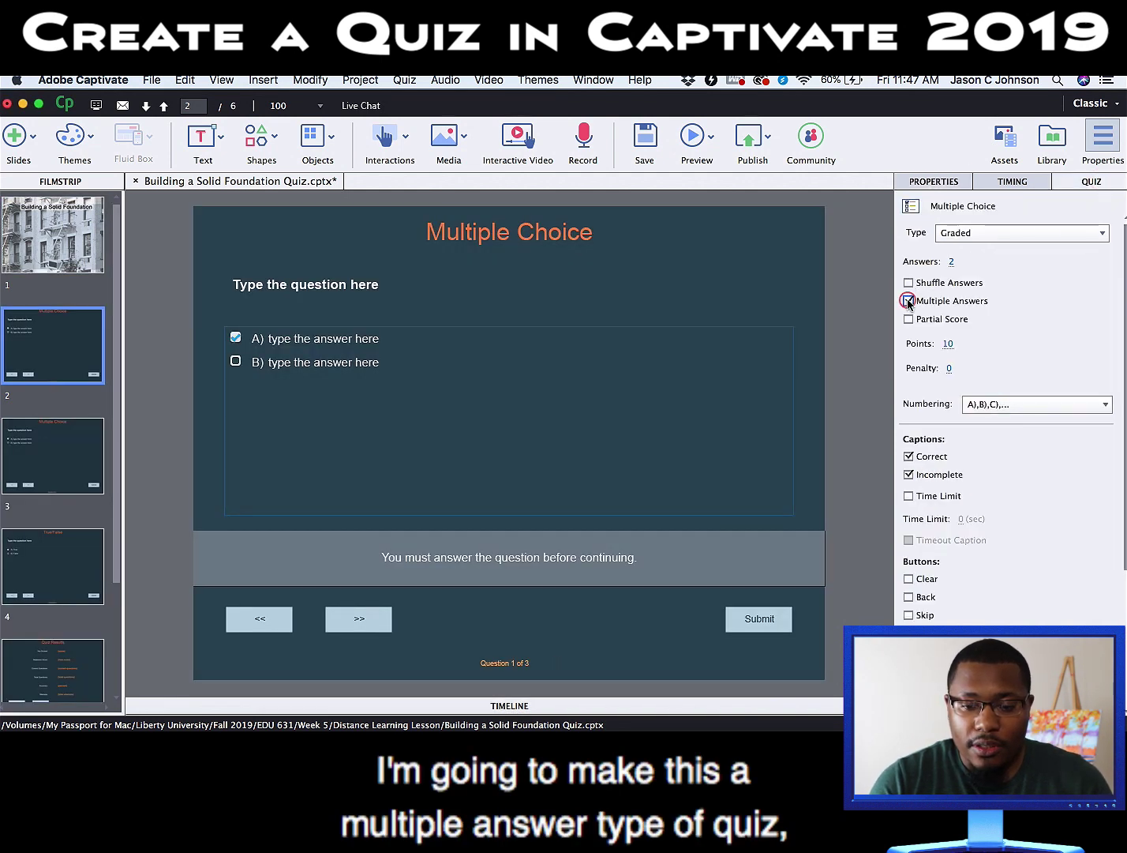
click(952, 262)
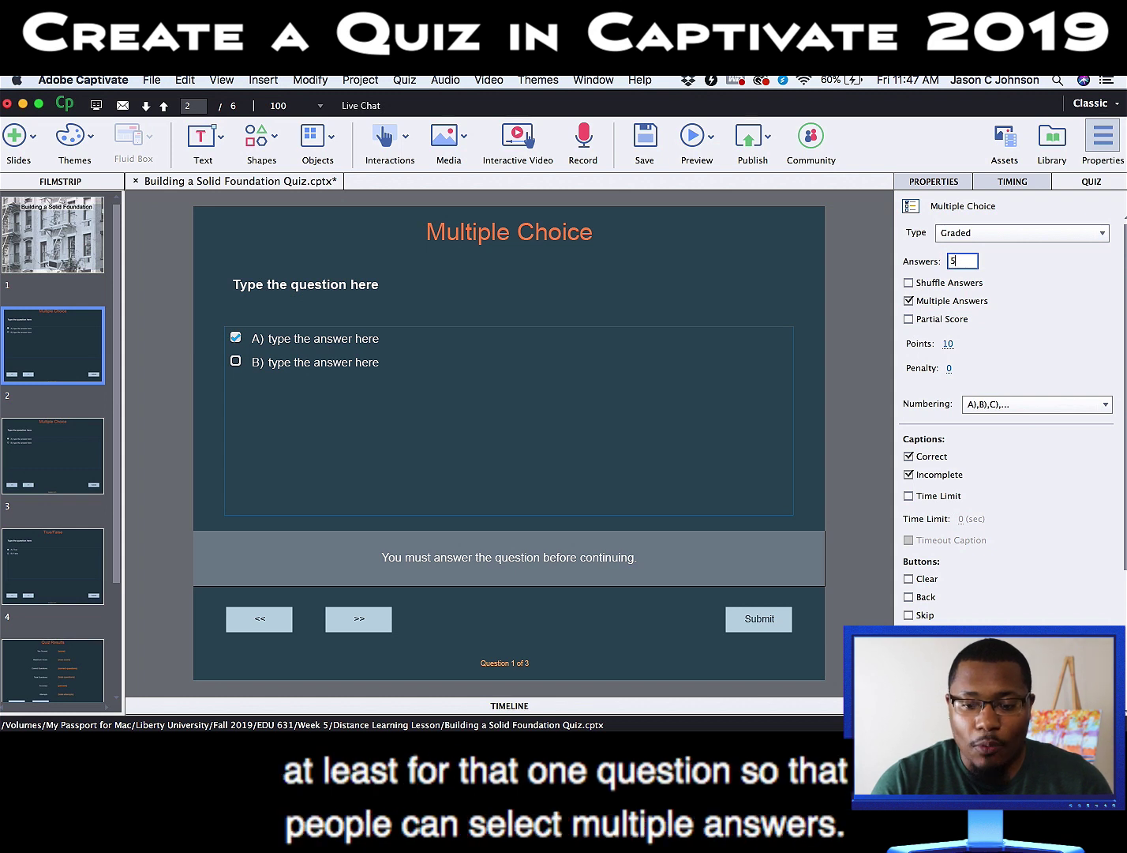
text(5)
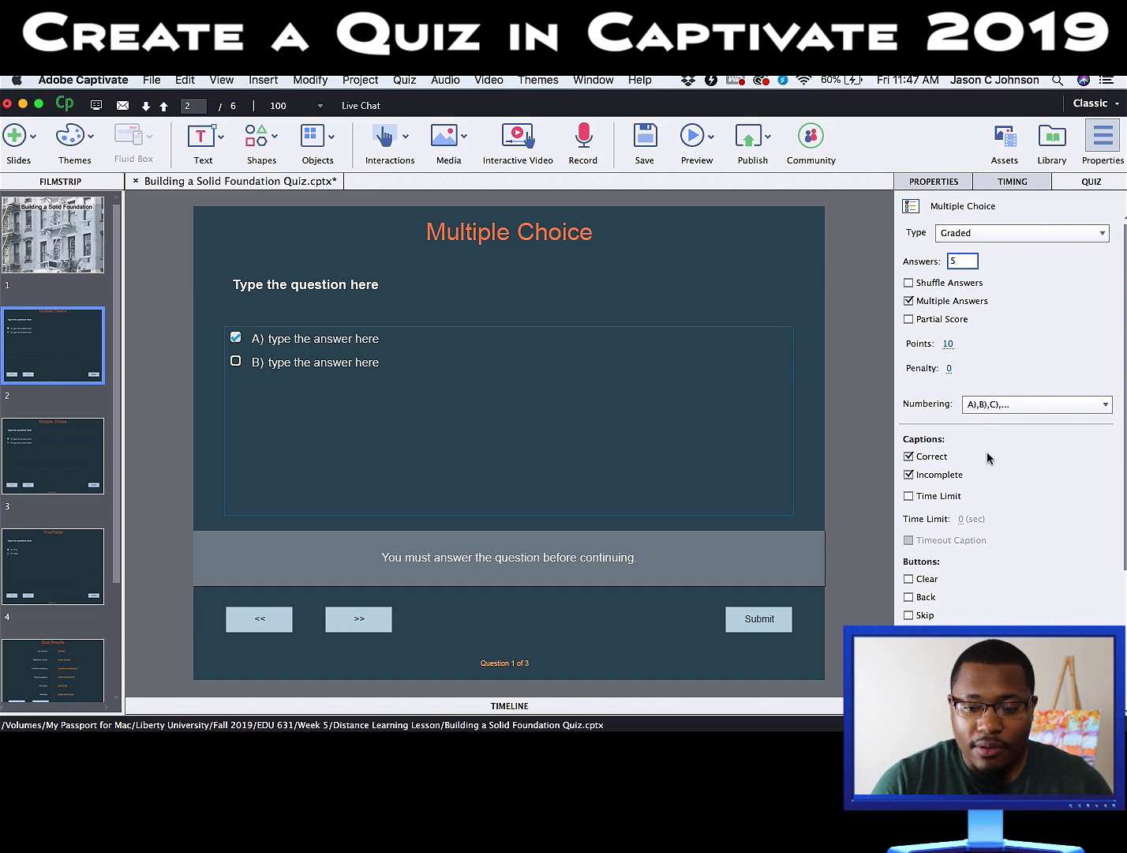
scroll(986, 458, down, 5)
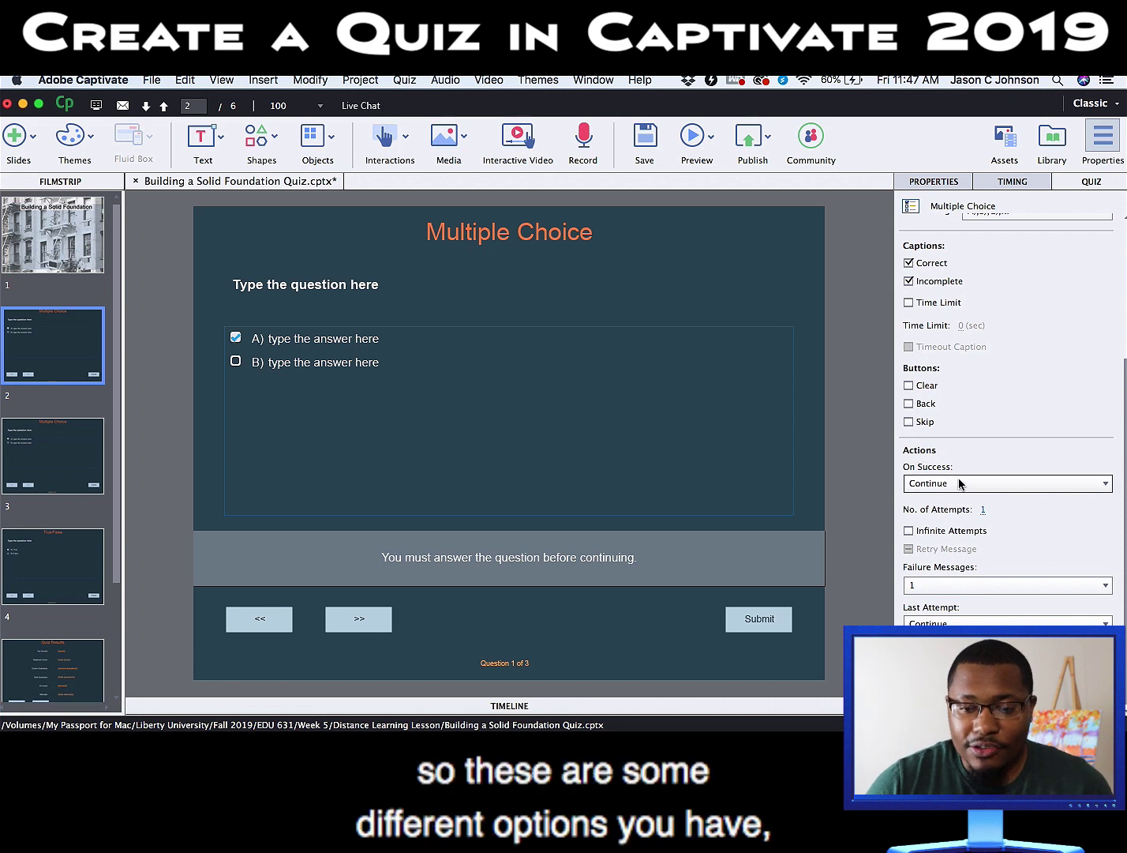
Step: Keep Continue on success, allow 3 attempts and show 3 failure messages
click(1094, 483)
click(1097, 484)
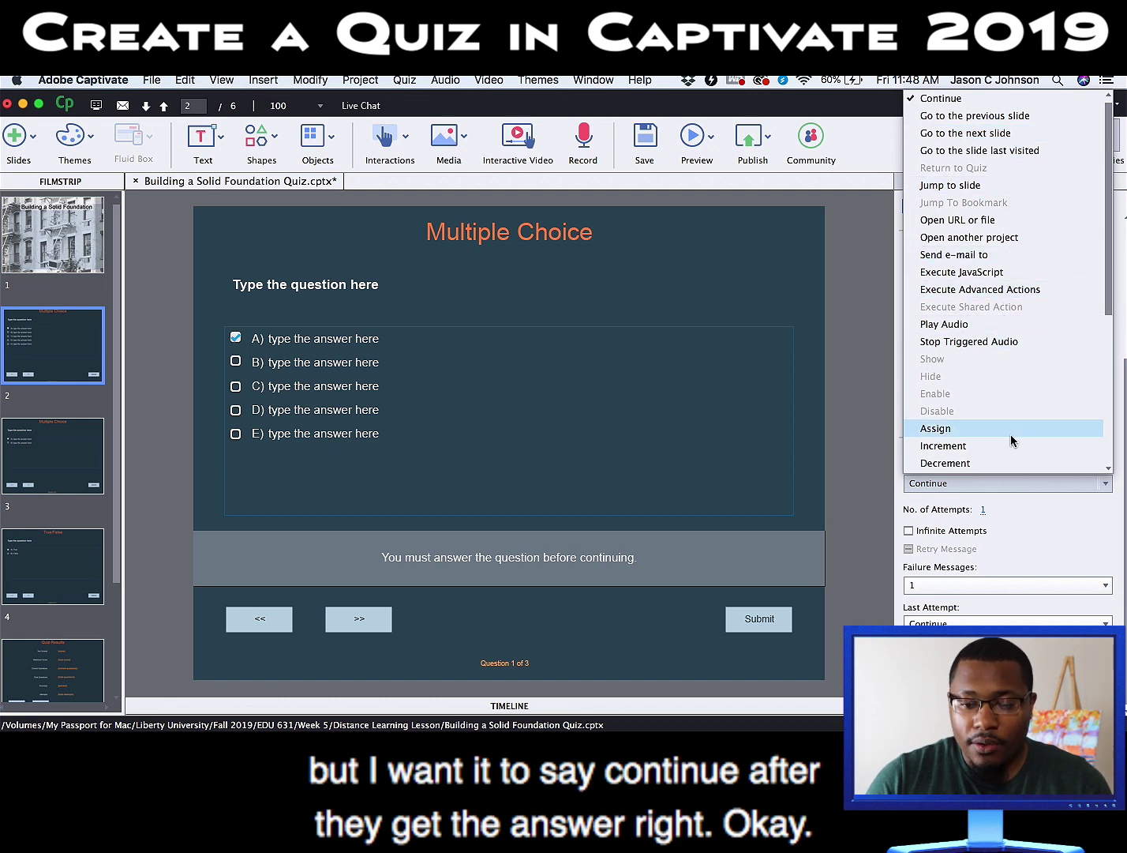
click(1090, 485)
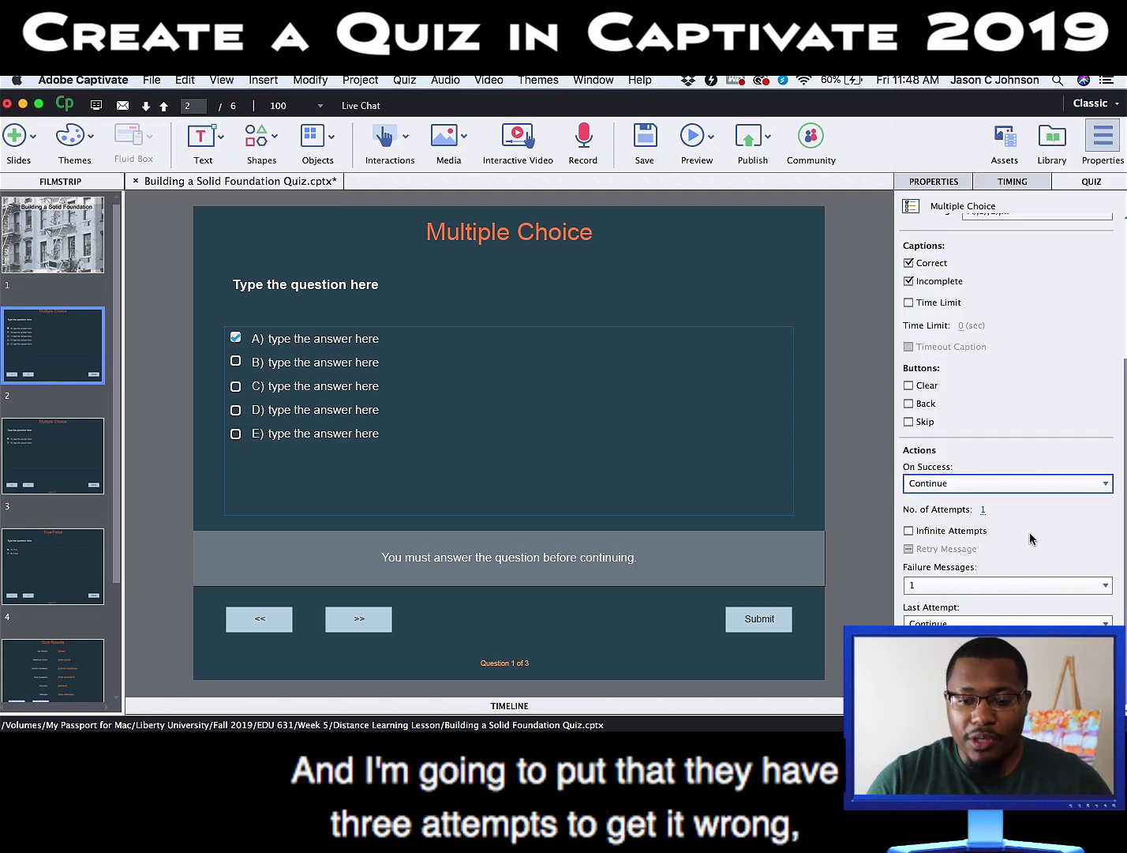
click(983, 511)
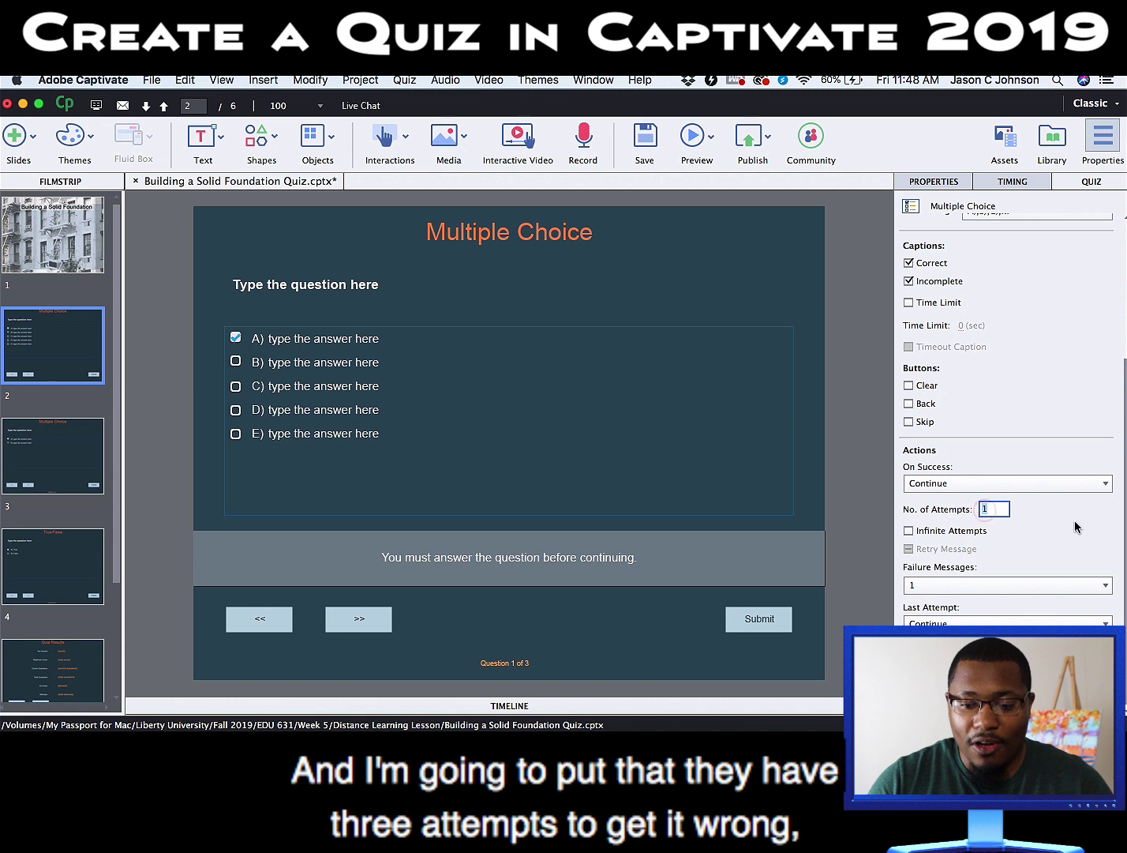
text(3)
key(Return)
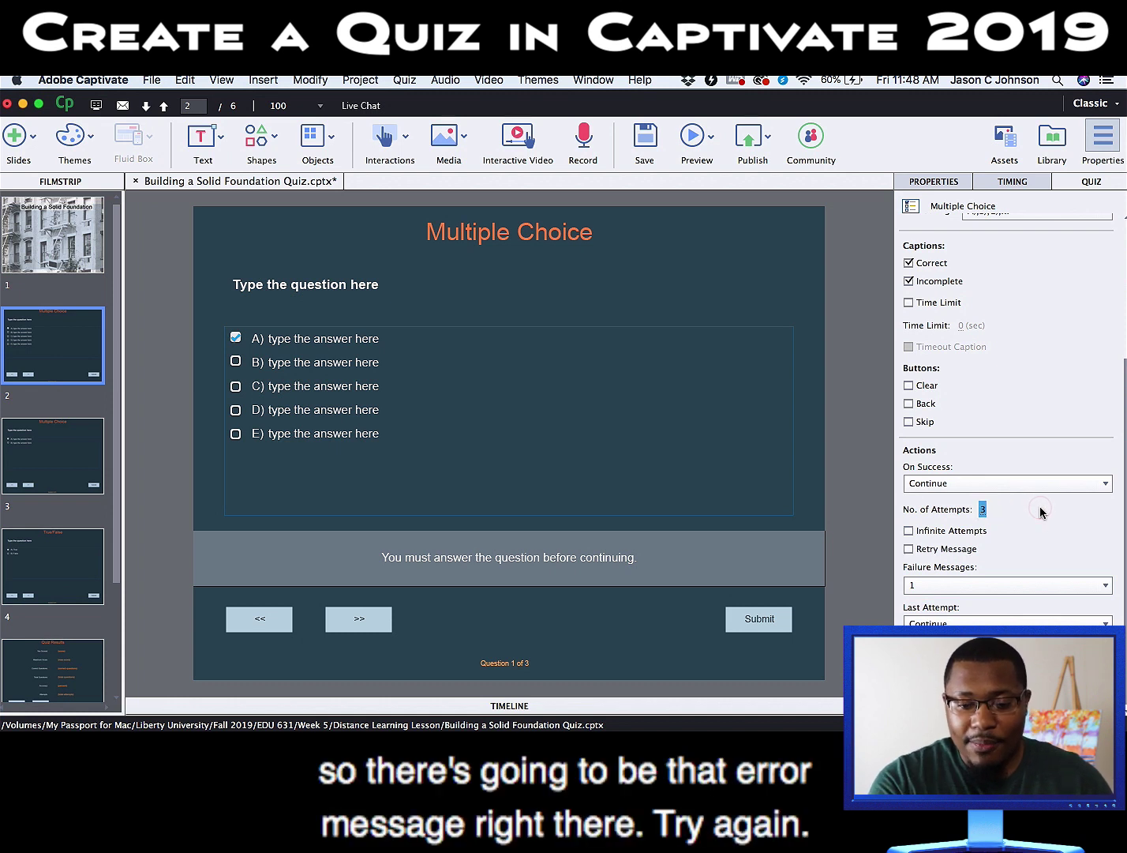
click(910, 549)
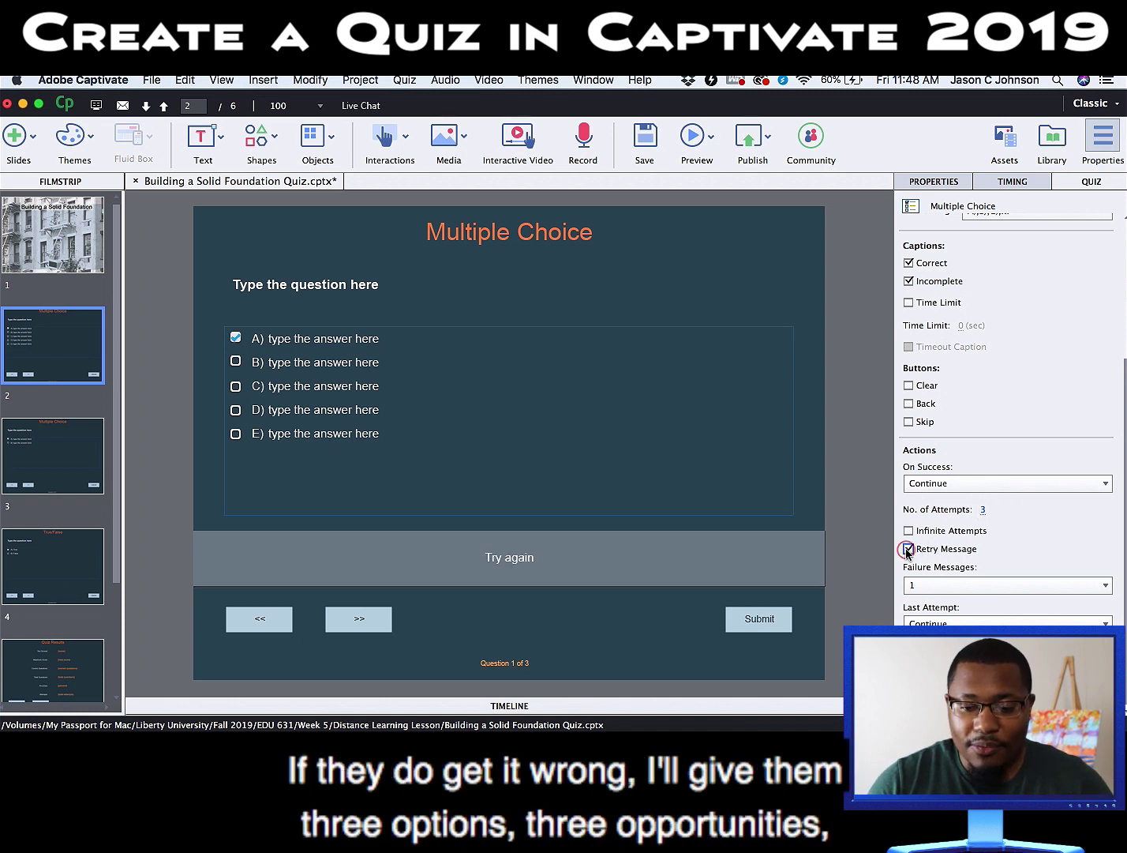
click(1018, 585)
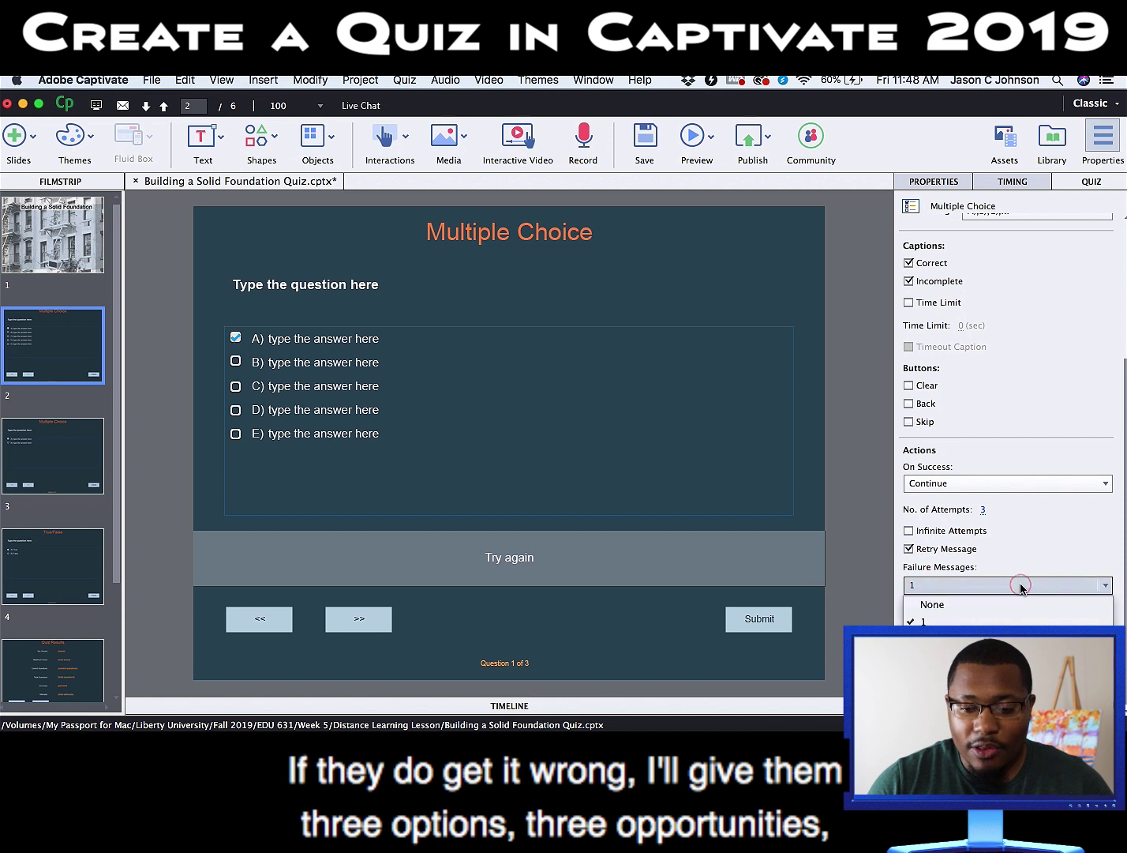
click(1007, 656)
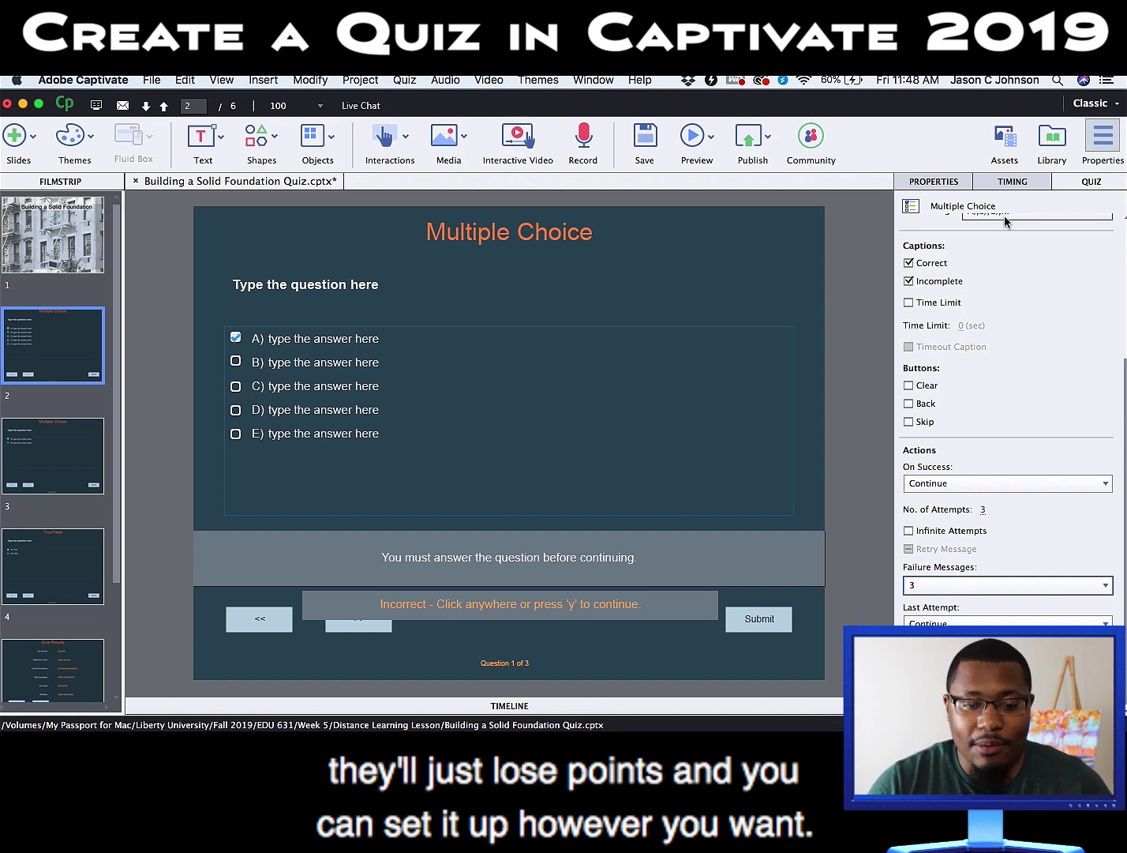
click(956, 182)
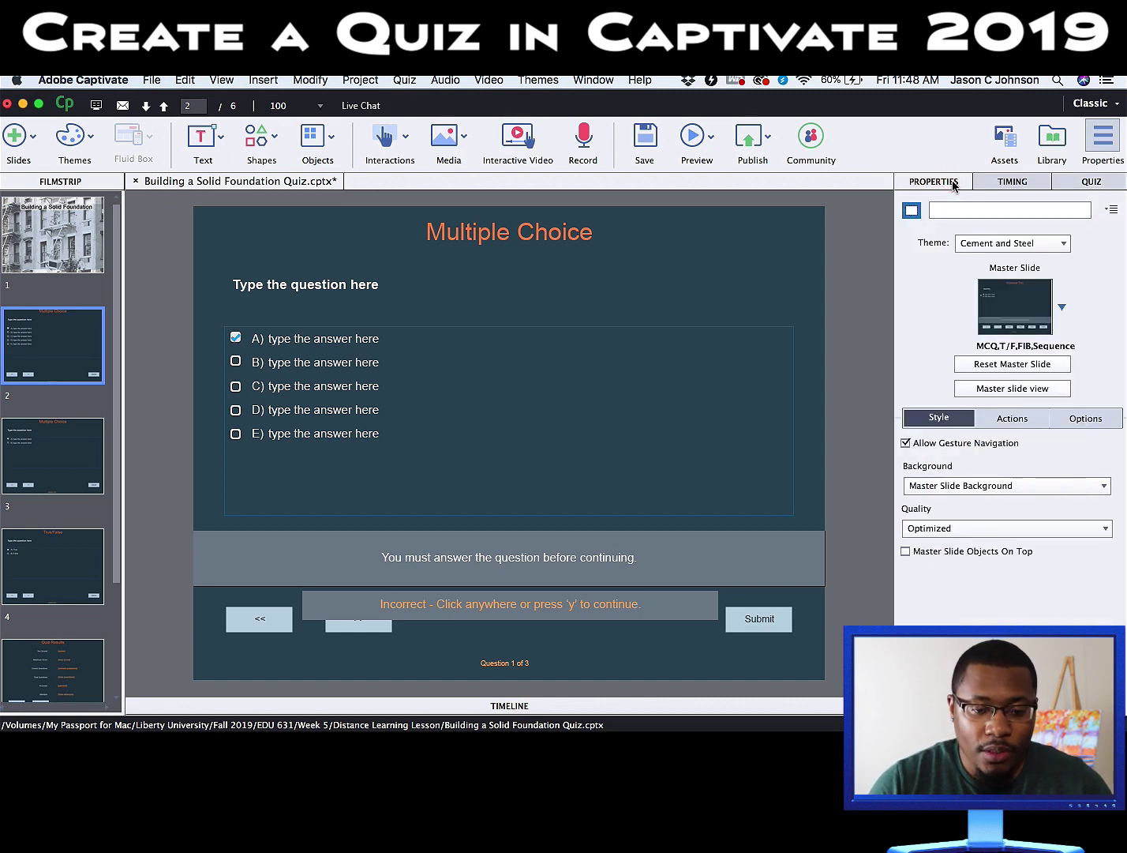
Step: Replace the question with 'What tools do teachers need to be effective in a classroom?'
click(331, 282)
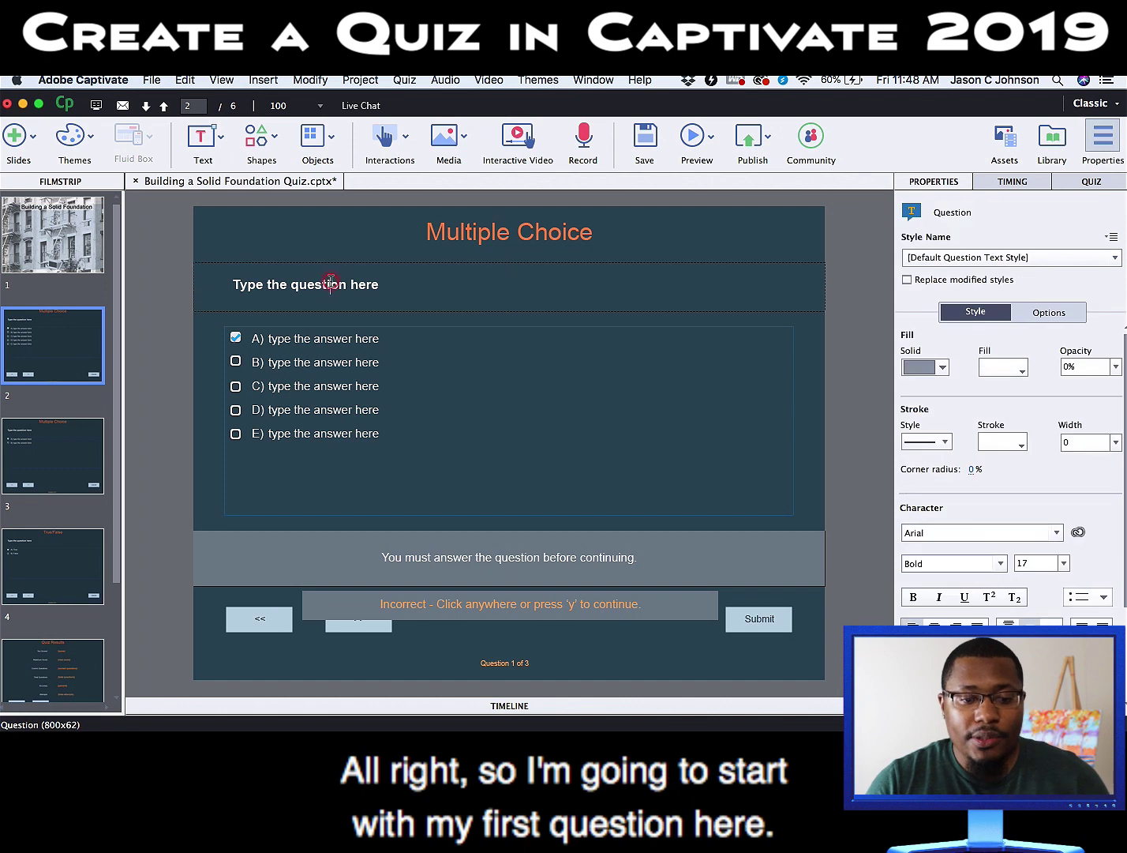
drag(380, 284, 222, 272)
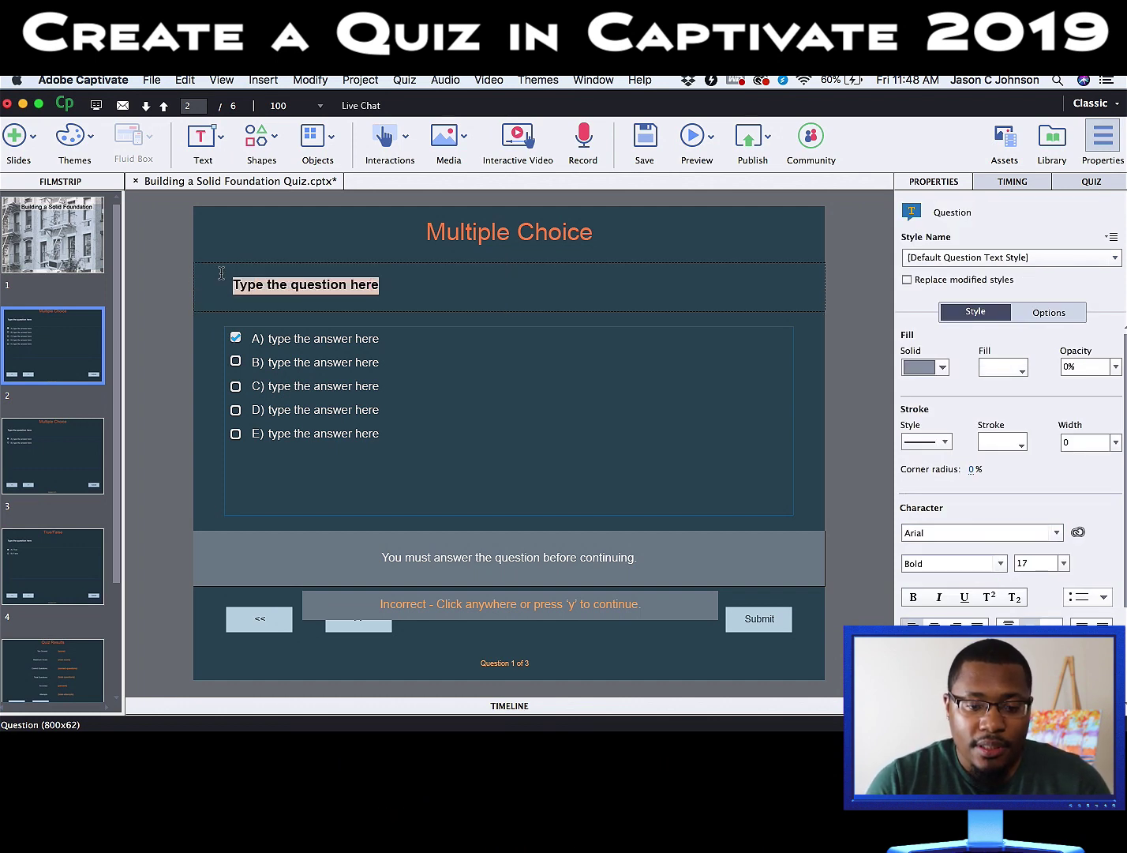
text(What tools do )
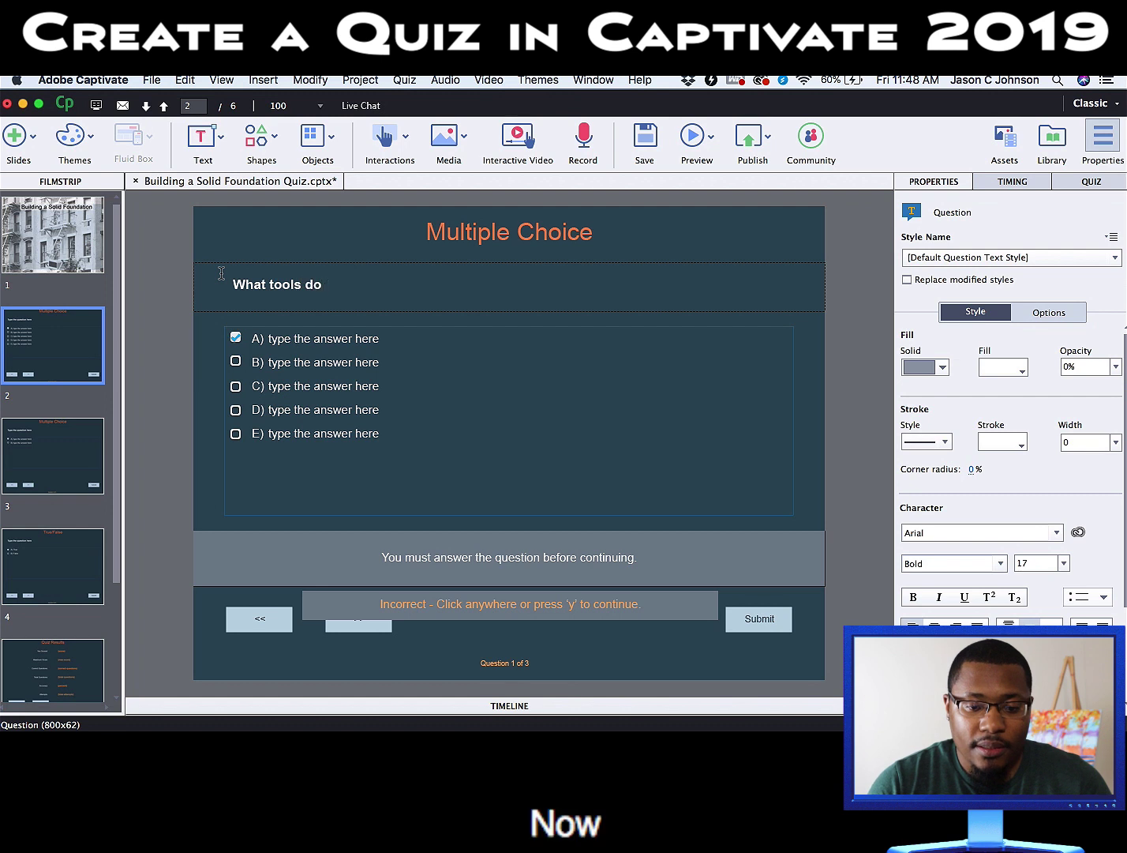
text(teachers need to)
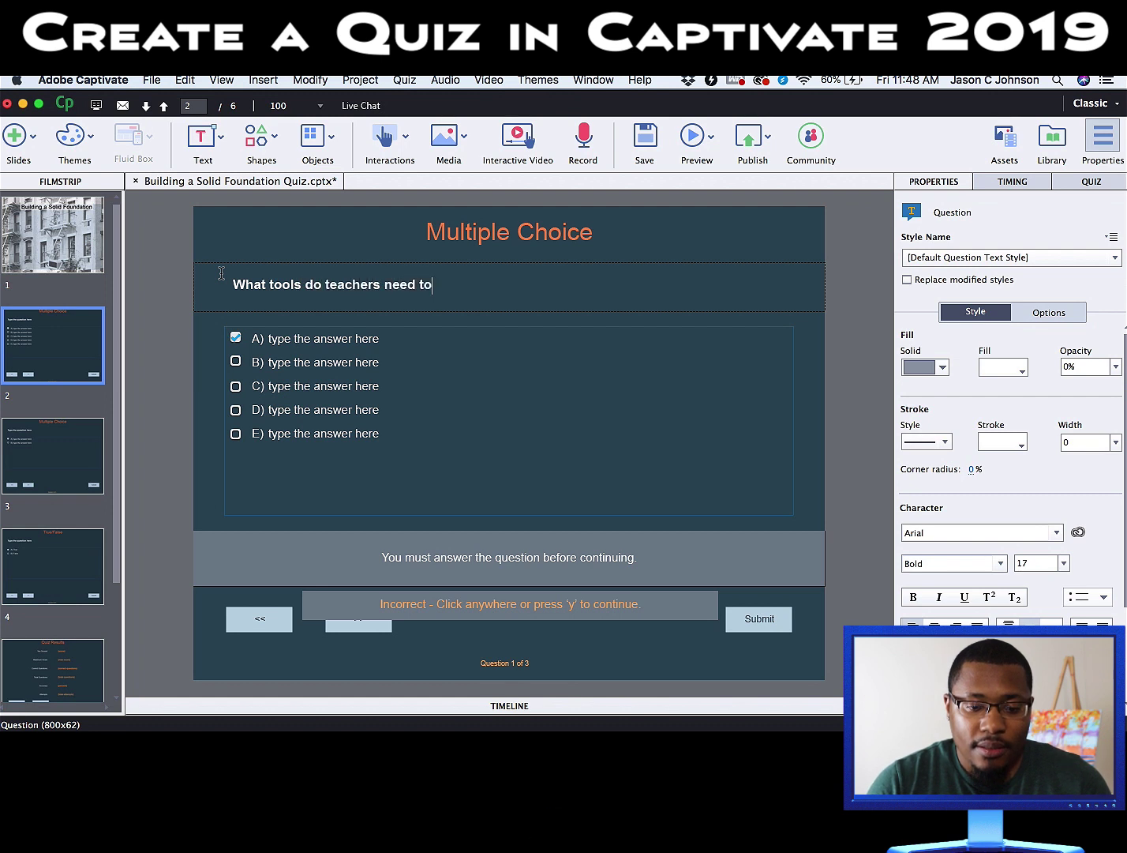
text( be effective in a classroom?)
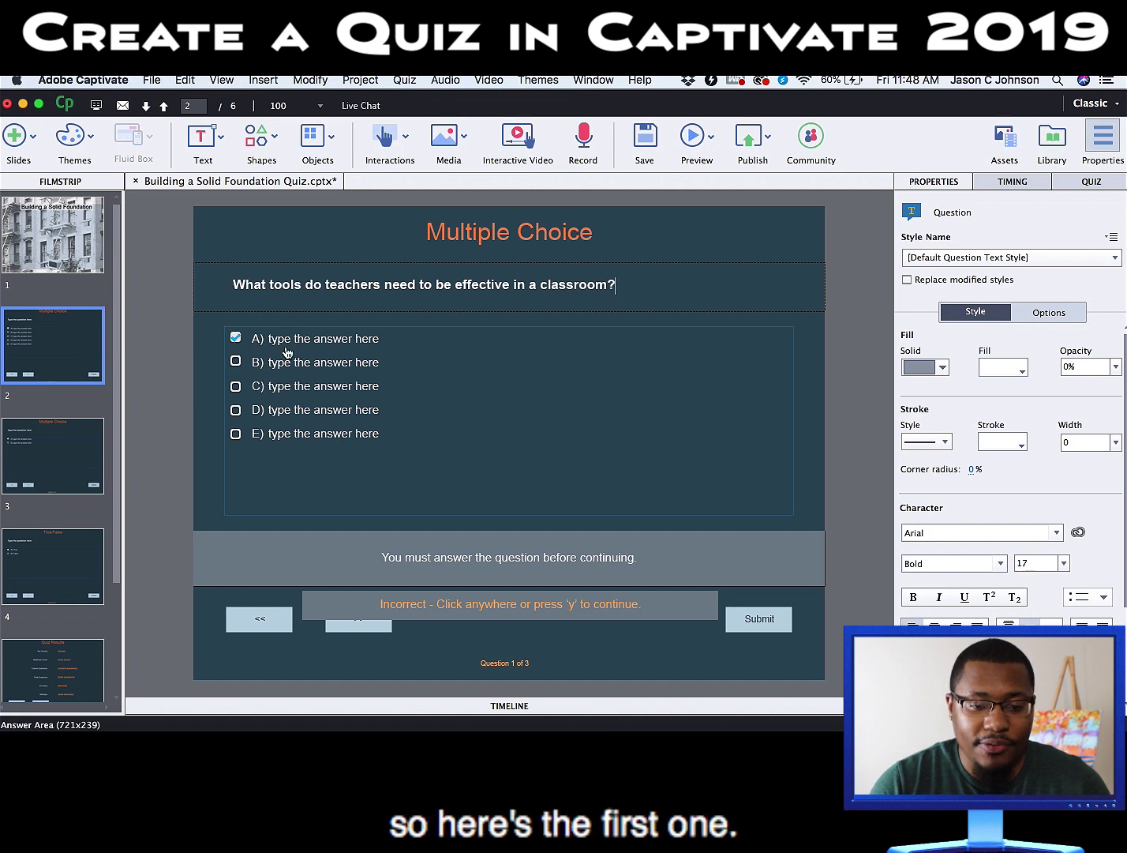
Step: Enter answers A and B: 'Teacher edition of the textbook' and 'Lesson plan'
click(293, 339)
drag(380, 339, 269, 342)
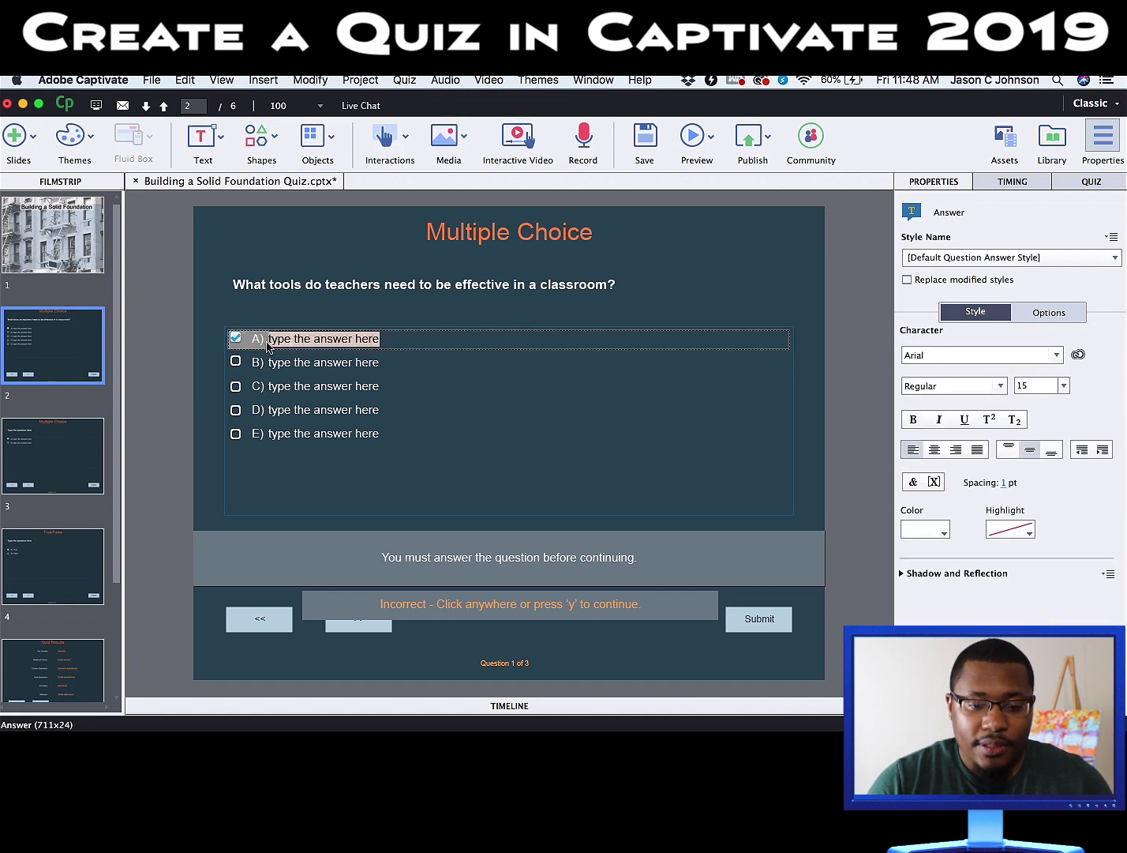
text(Teacher editio)
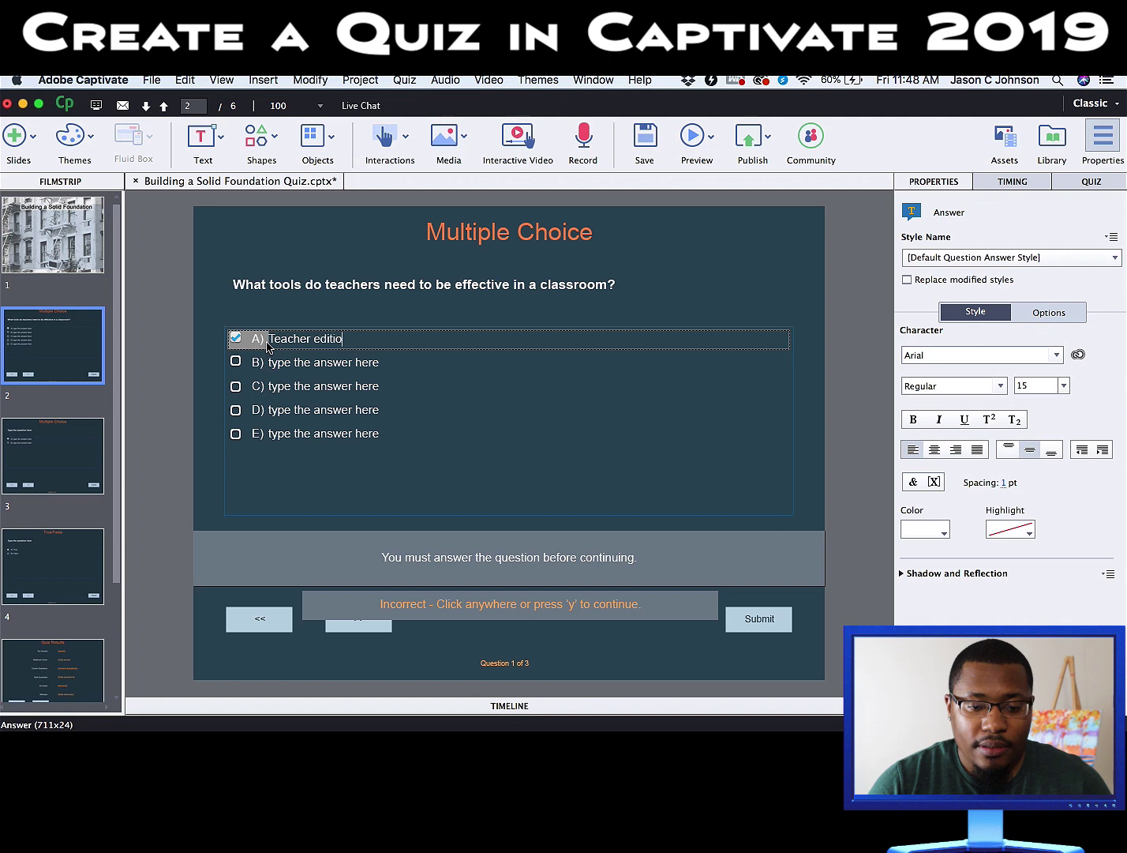
text(n of the textbook)
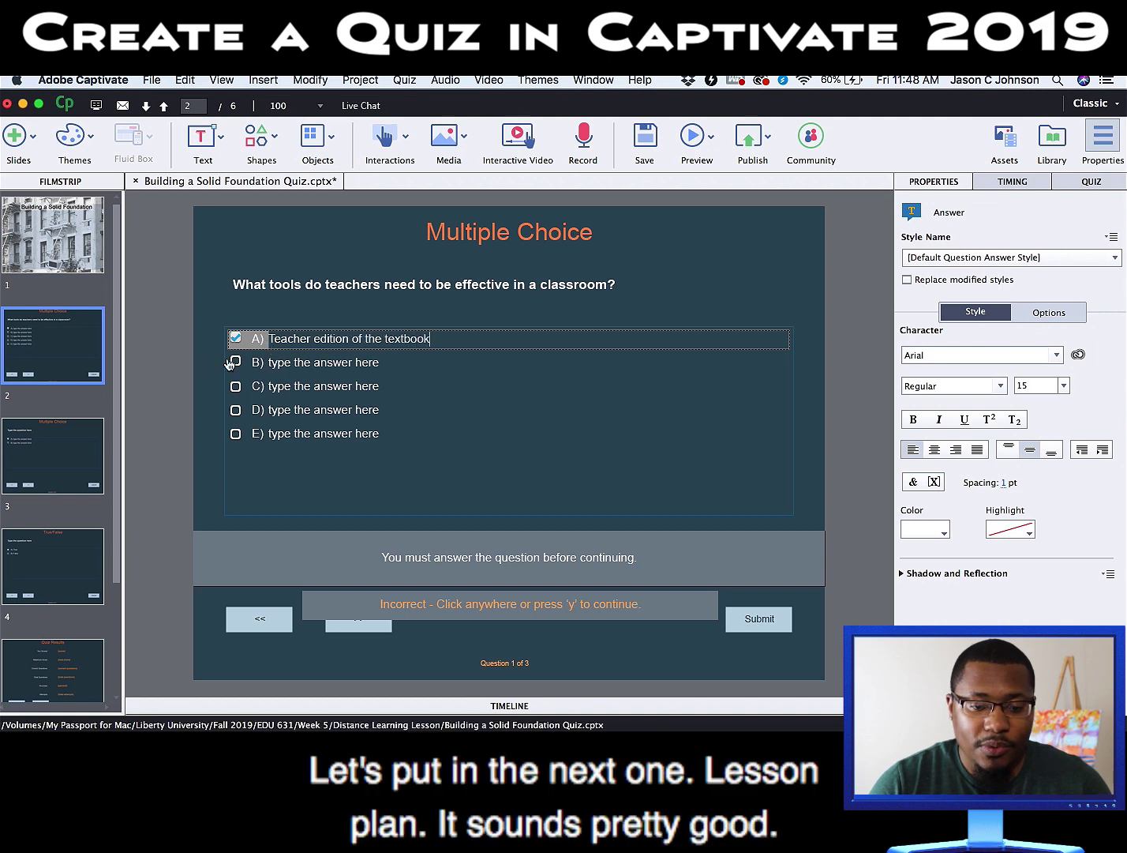
click(289, 363)
click(286, 361)
drag(382, 362, 253, 362)
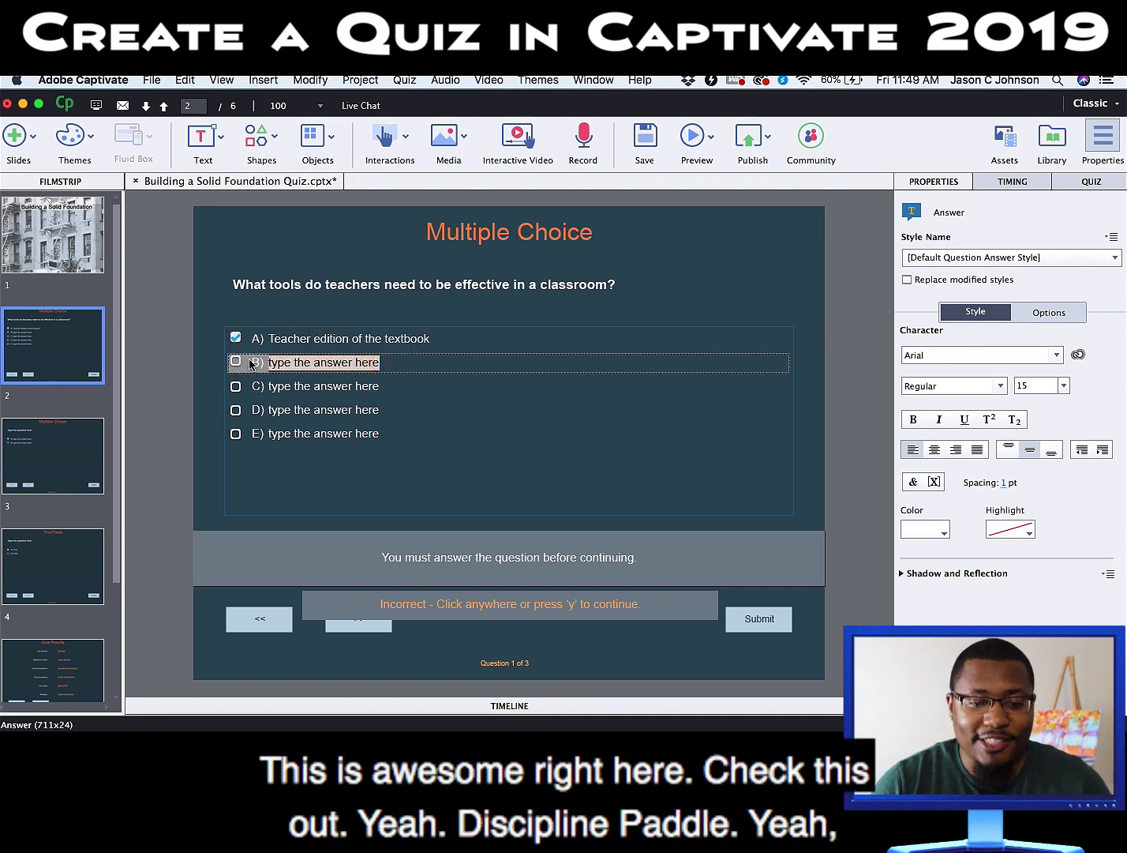
text(Lesson plan)
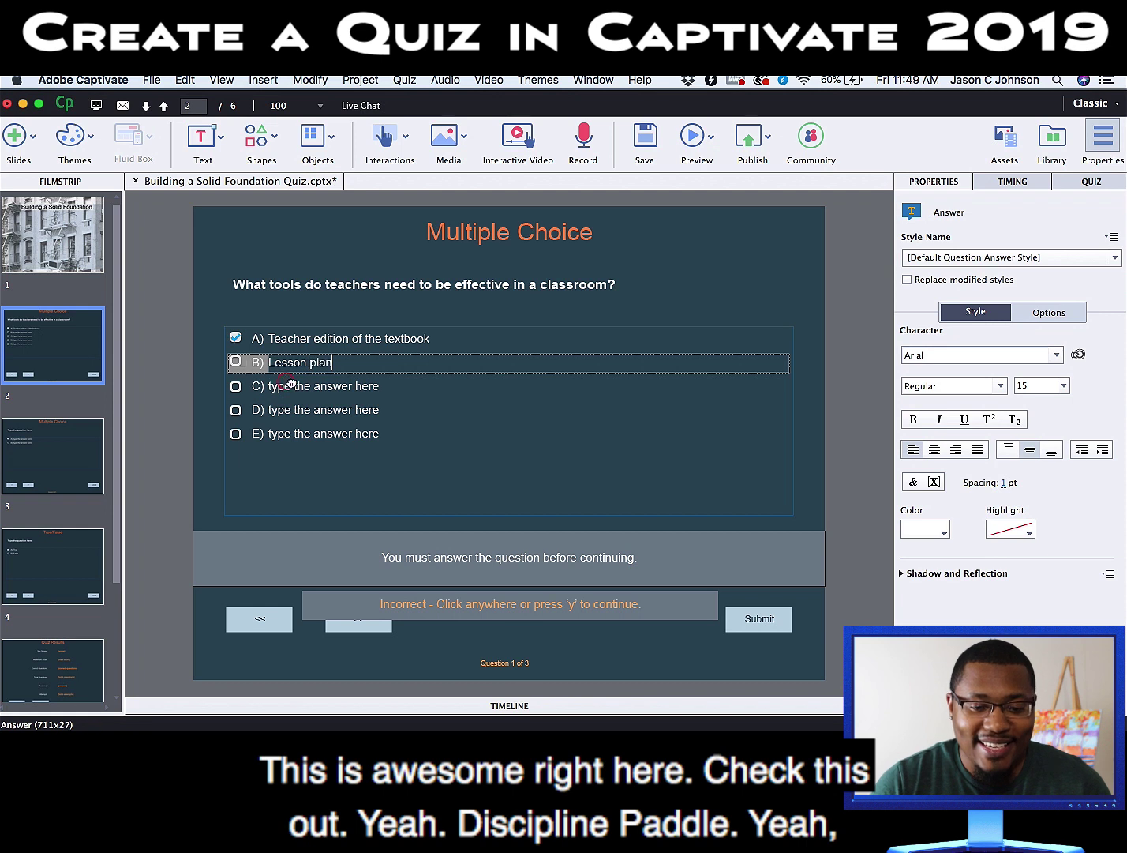
Step: Enter answers C–E: 'Discipline paddle', 'Support from administrators' and 'Answer not listed'
click(285, 384)
click(381, 385)
drag(382, 385, 253, 387)
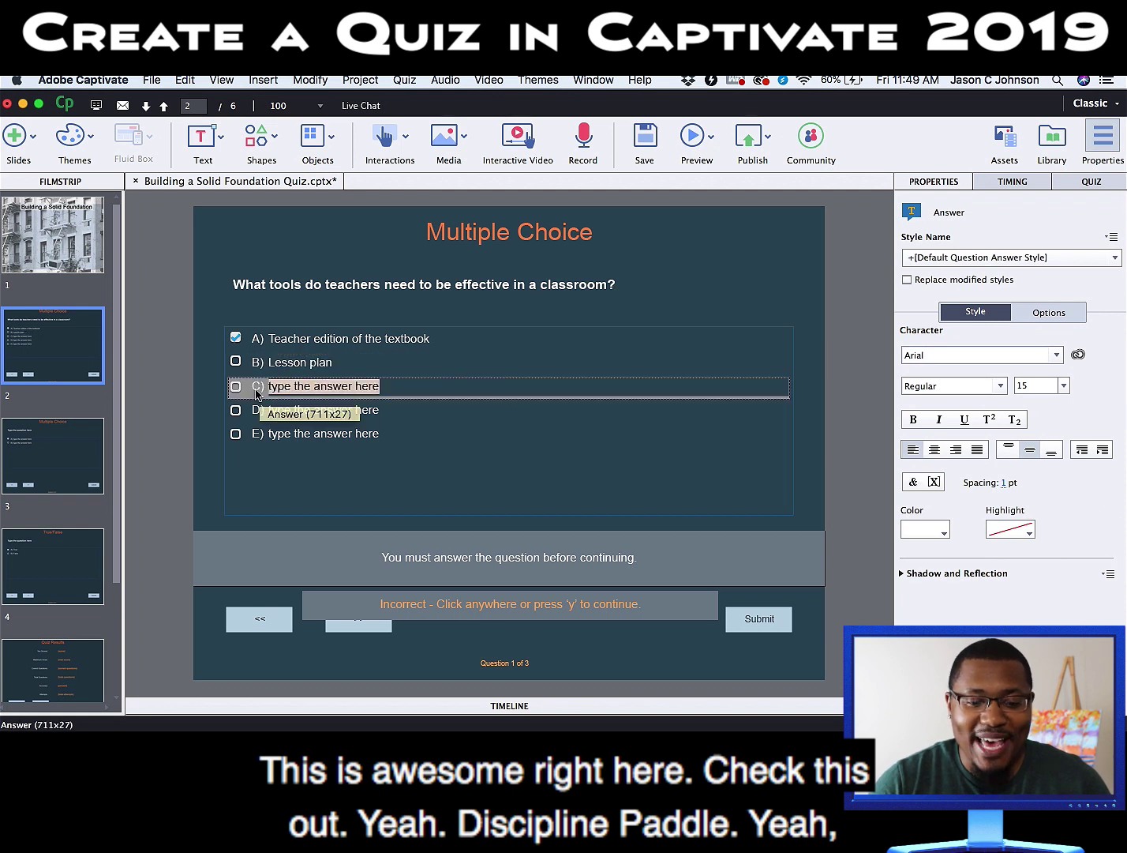
text(Discipline p)
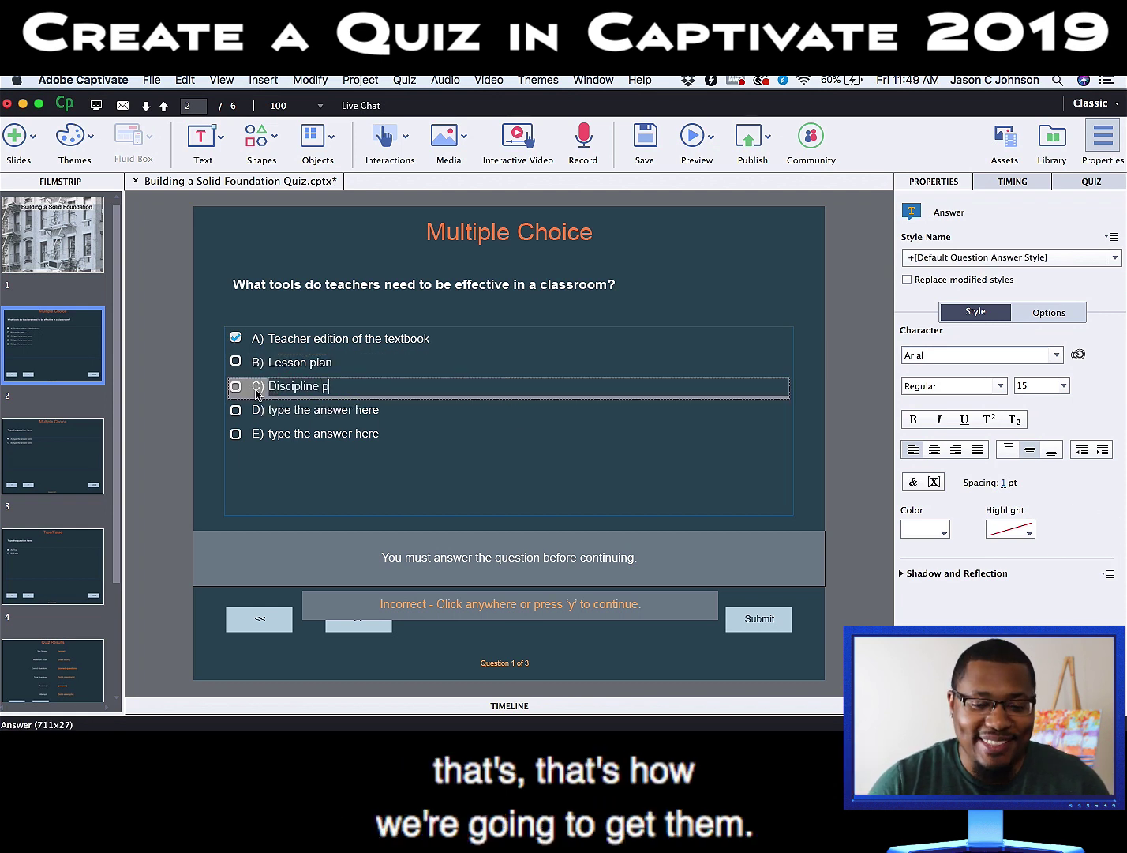
text(addle)
click(288, 410)
click(381, 409)
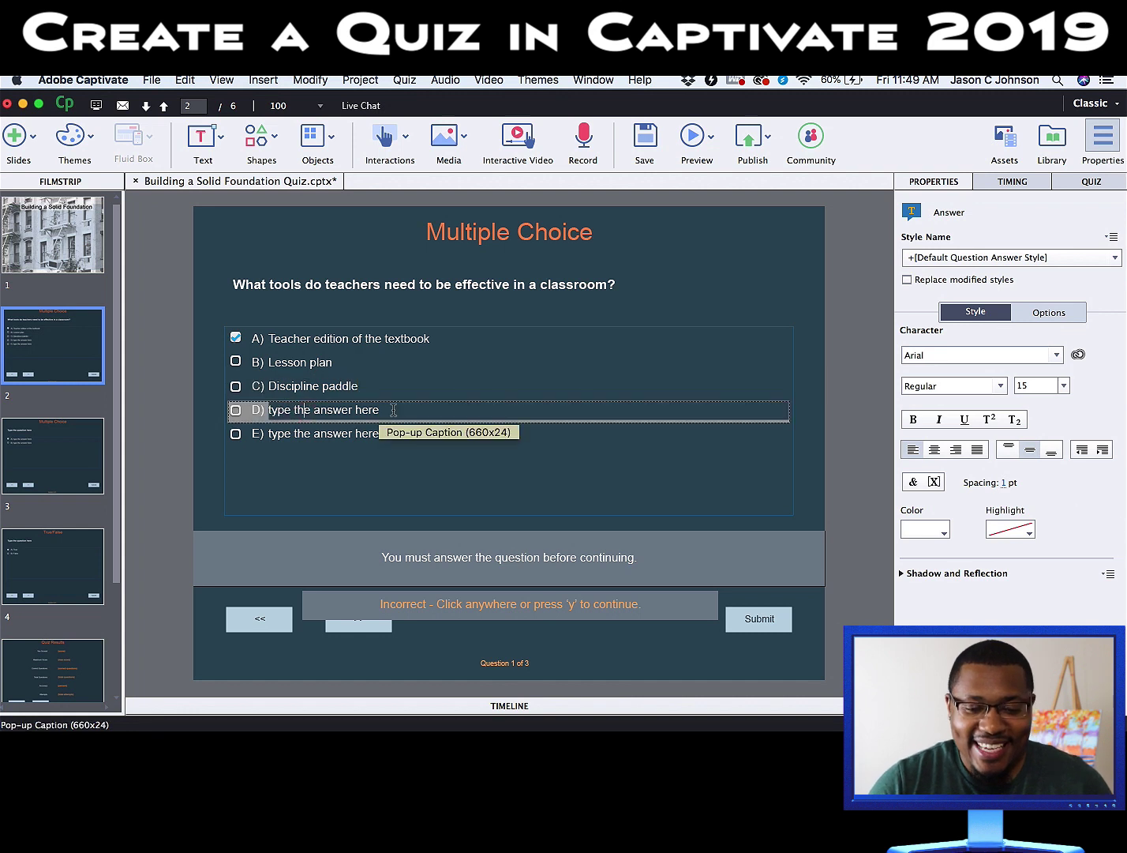
drag(382, 409, 259, 410)
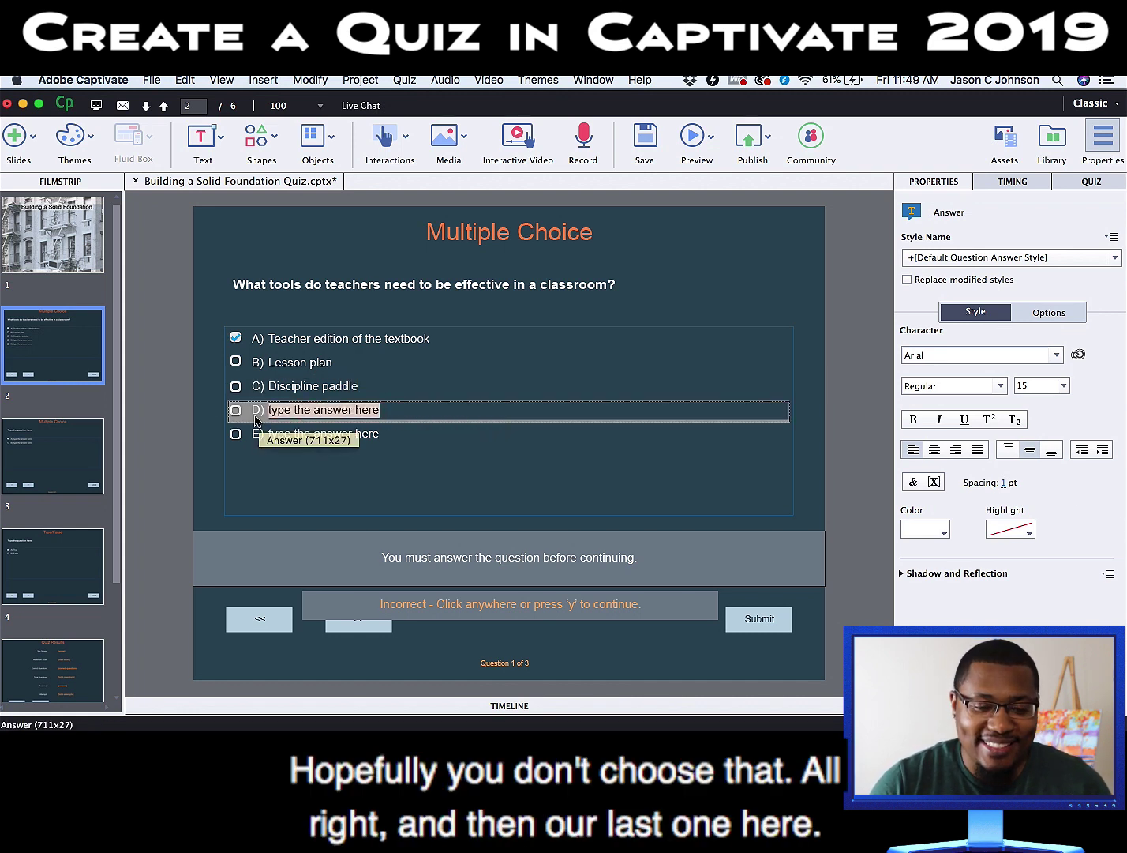
text(Support from admin)
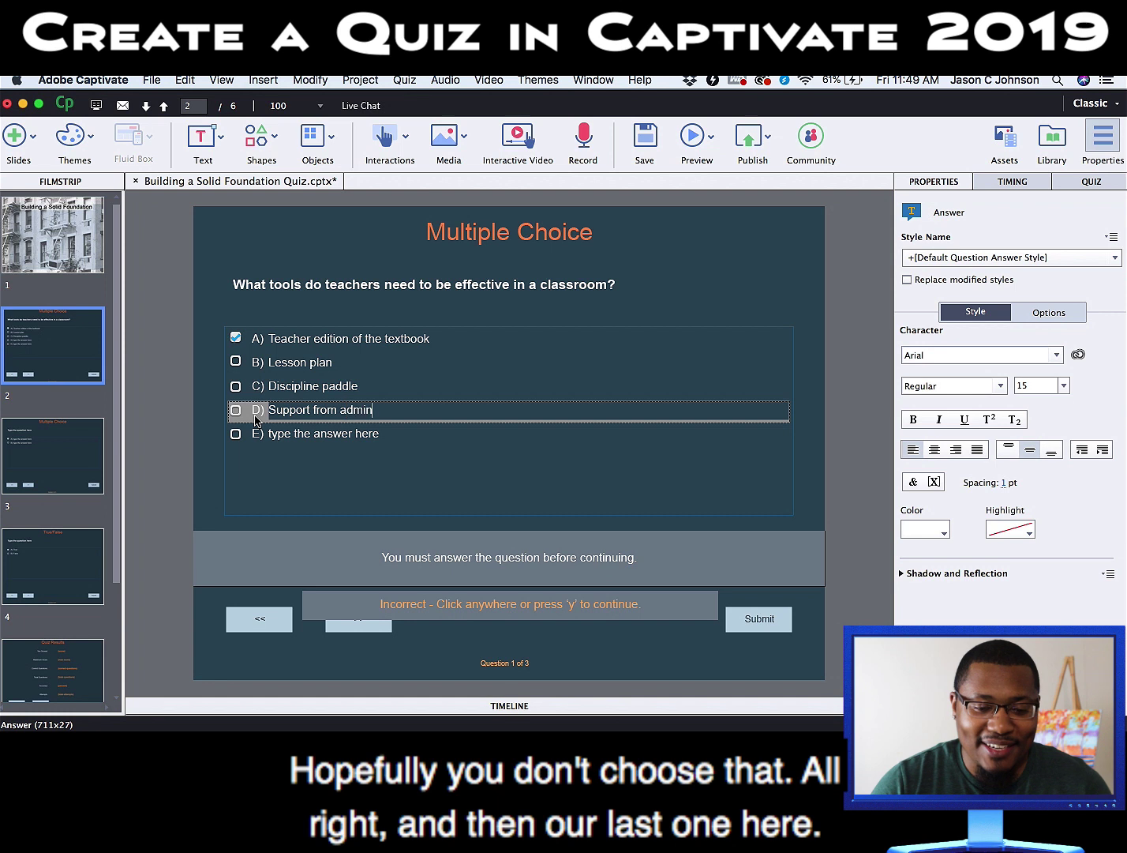
text(istrators)
double_click(353, 435)
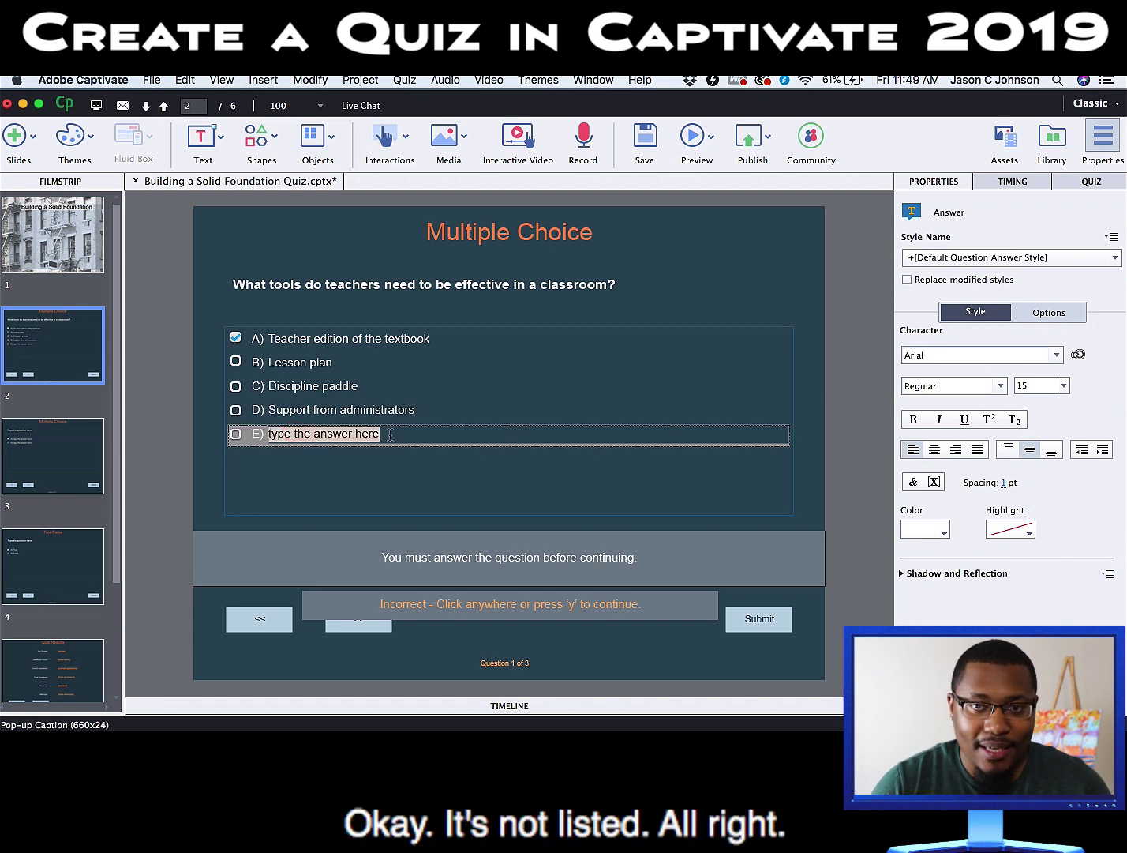
text(Answer not l)
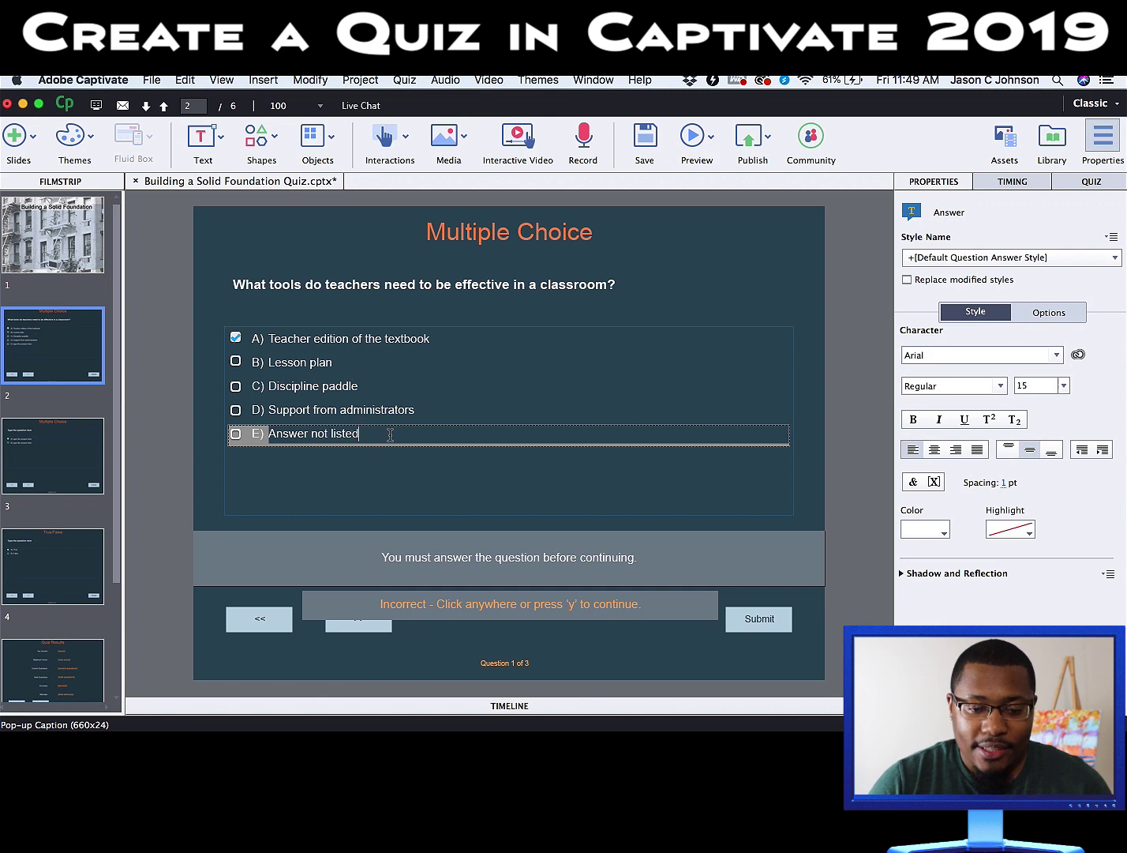
text(isted)
click(865, 455)
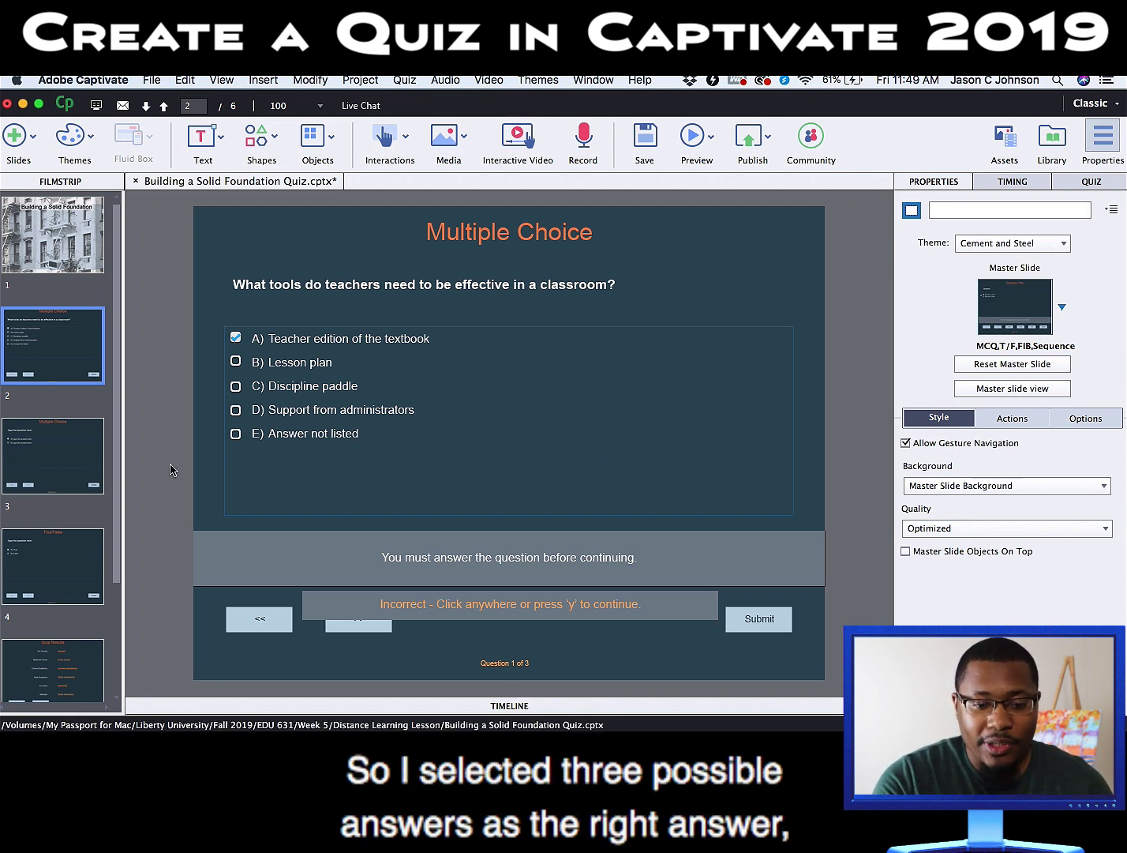
Step: Mark Lesson plan and Support from administrators correct and set answer numbering to None
click(236, 361)
click(235, 410)
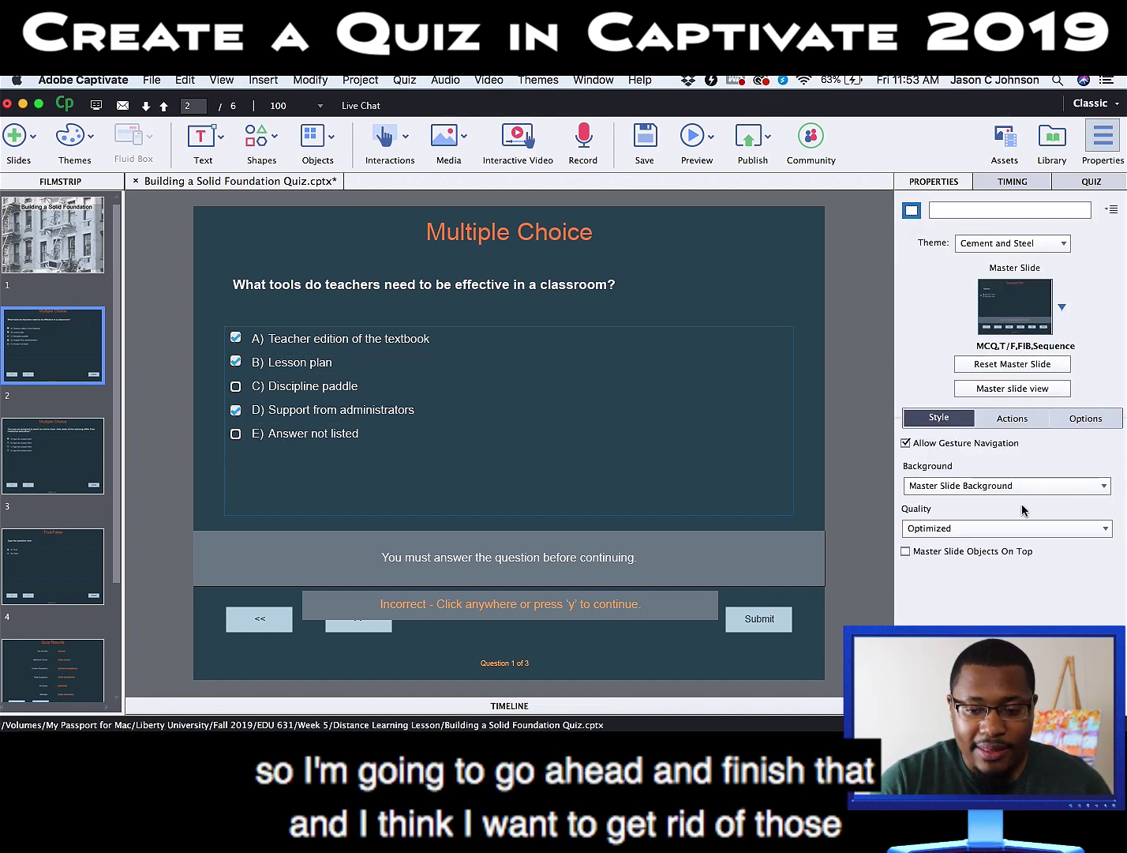
click(1093, 182)
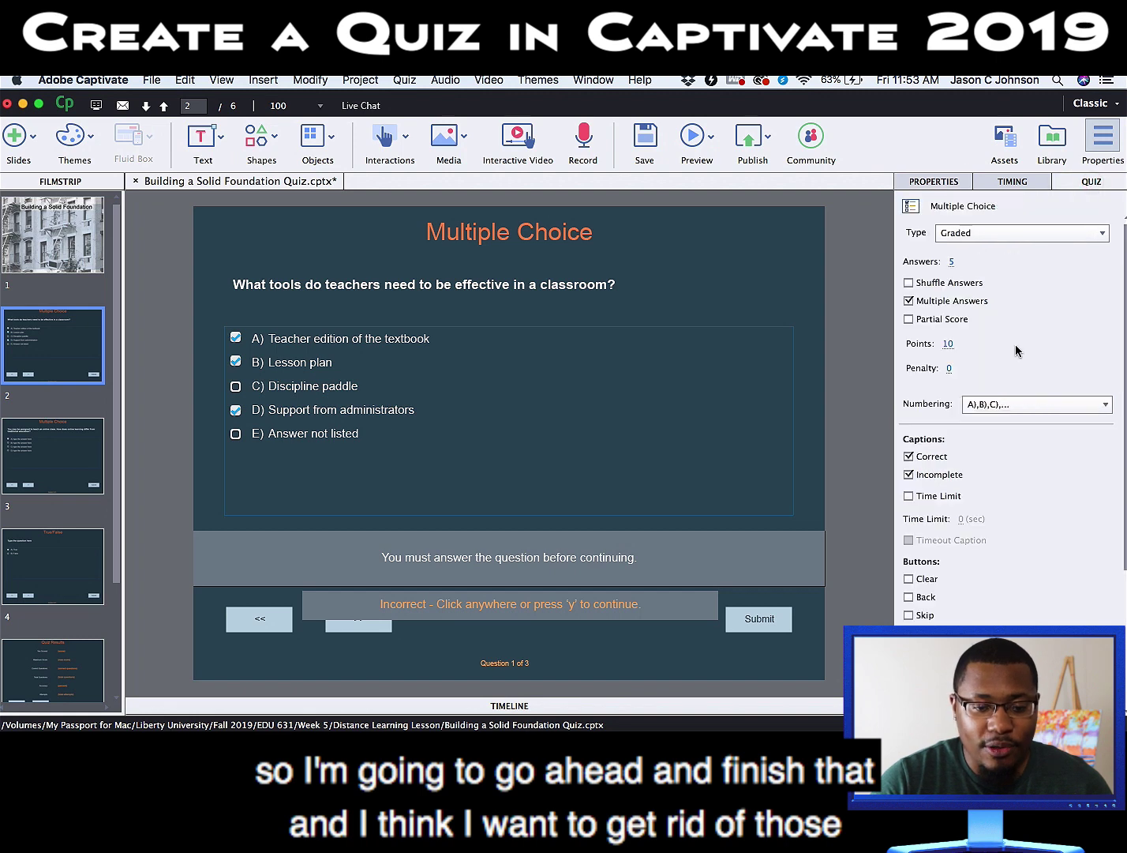
click(1029, 409)
click(1007, 423)
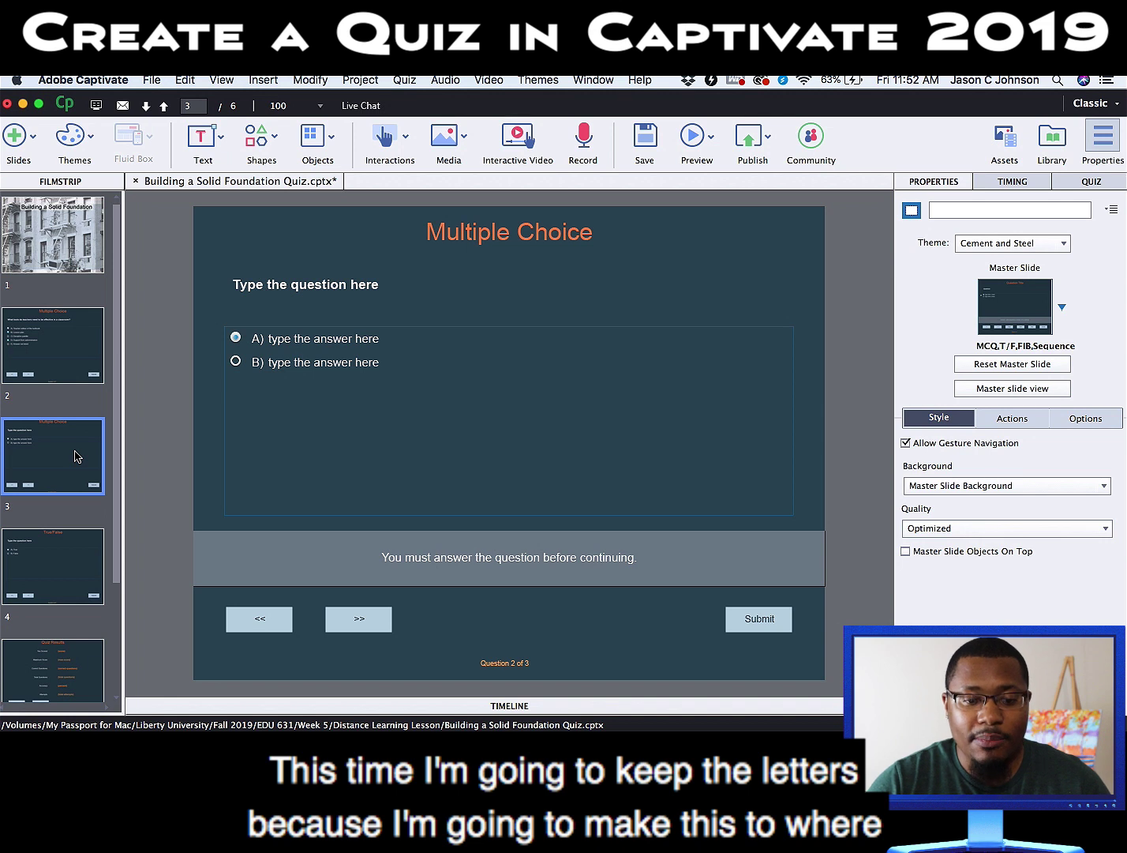
Step: Type slide 3's question about teaching online and how online learning differs from traditional education
double_click(287, 289)
text(You m)
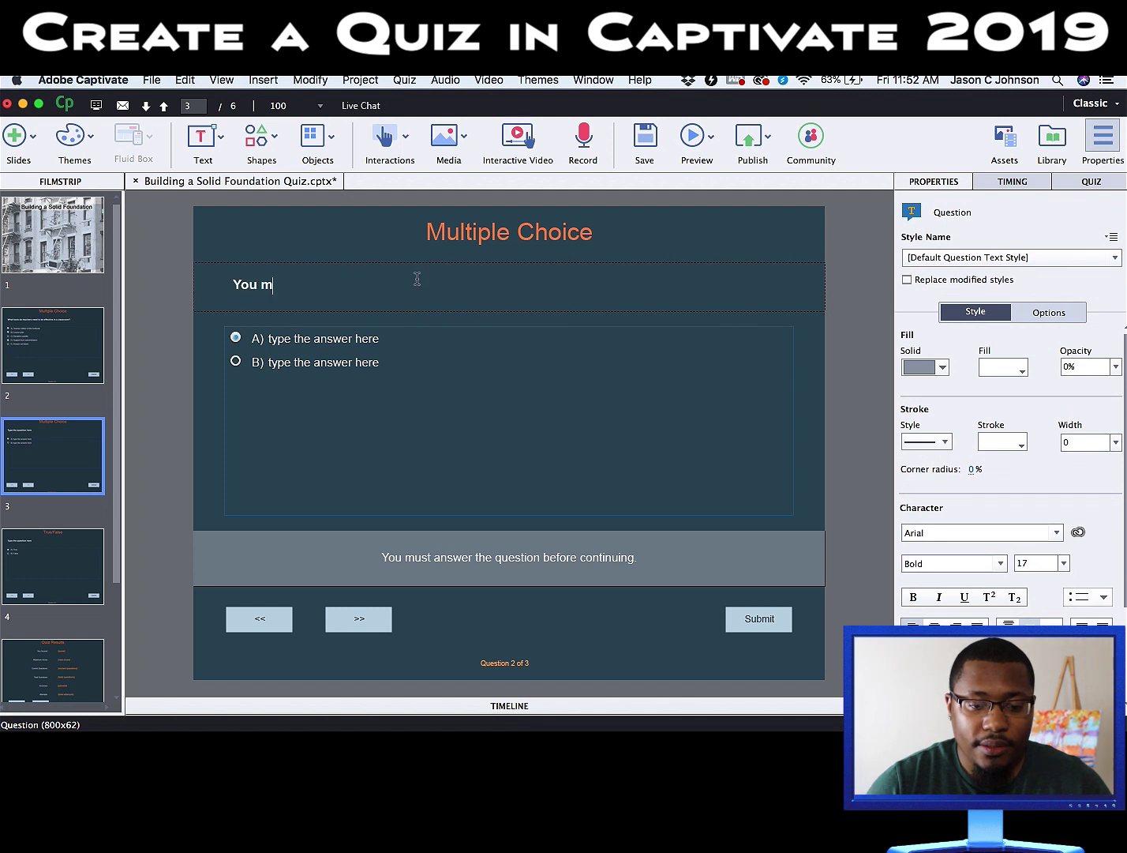
text(ay be assigned to teach an online class. )
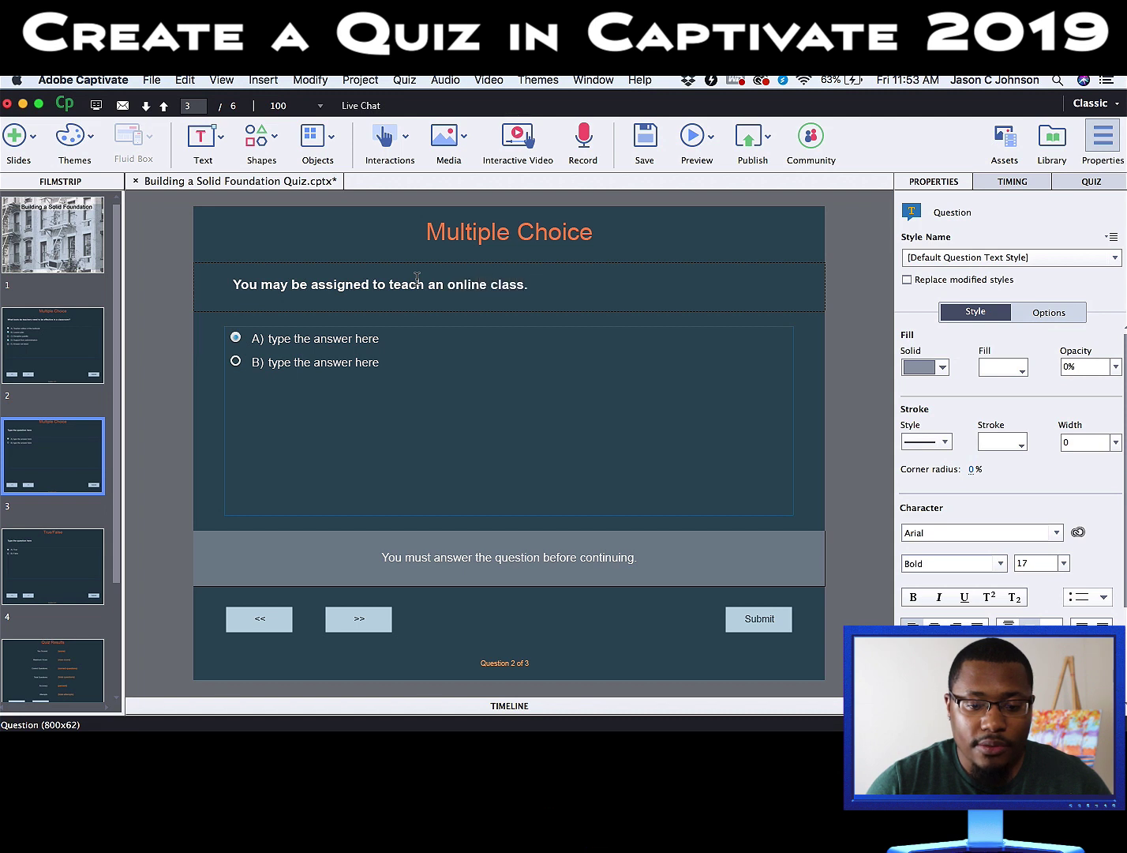
text(How does onli)
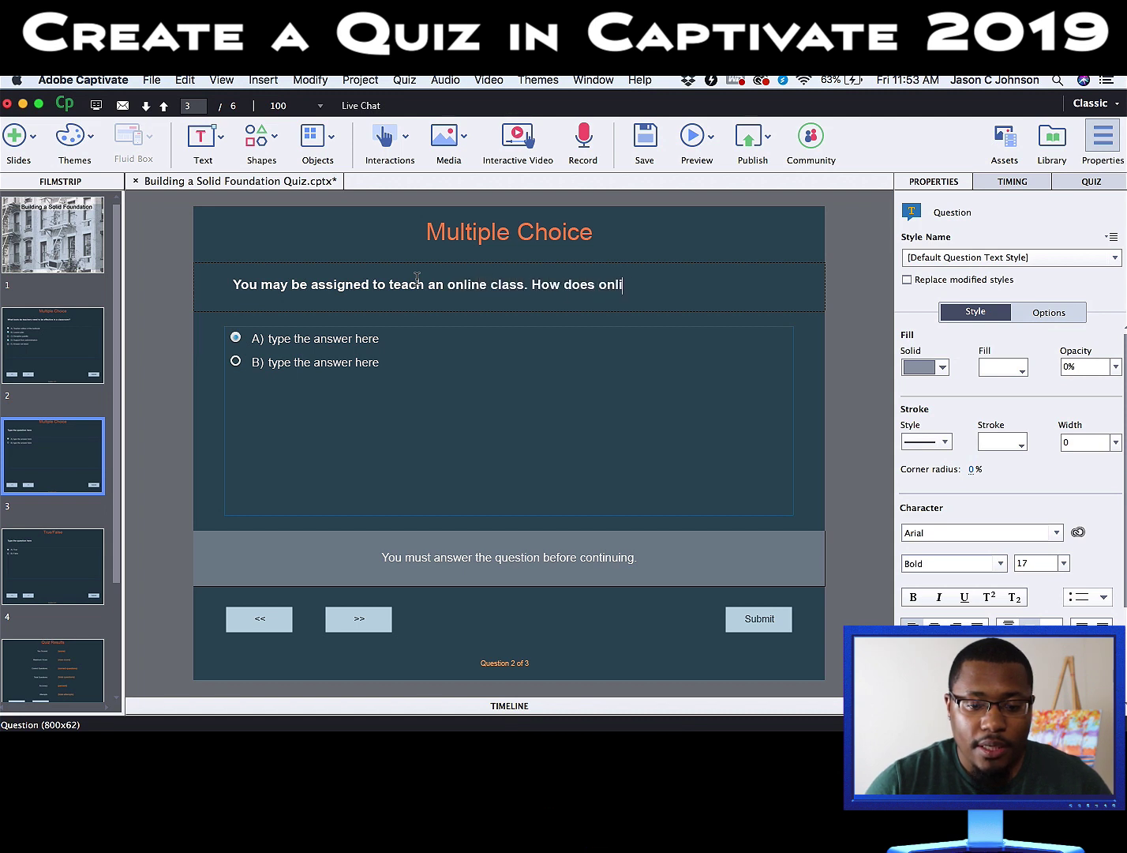
text(ne learning differ from trad)
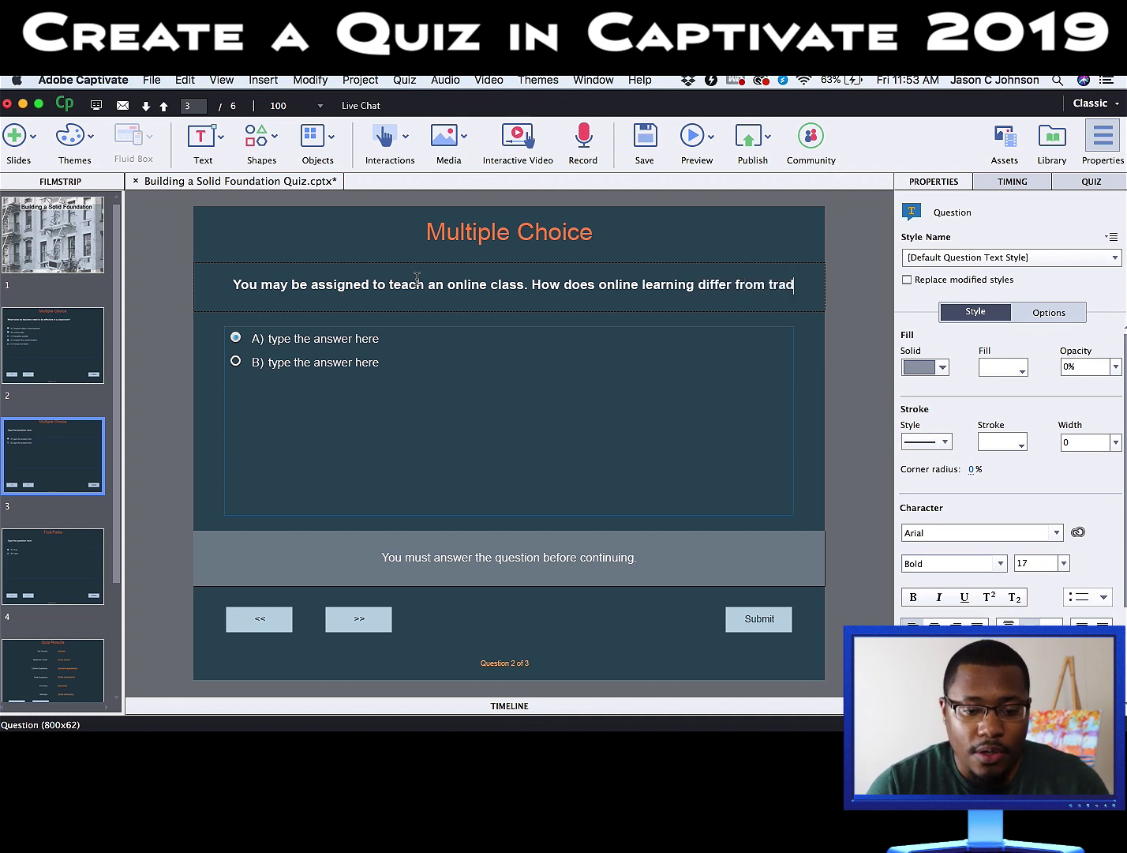
text(itional education?)
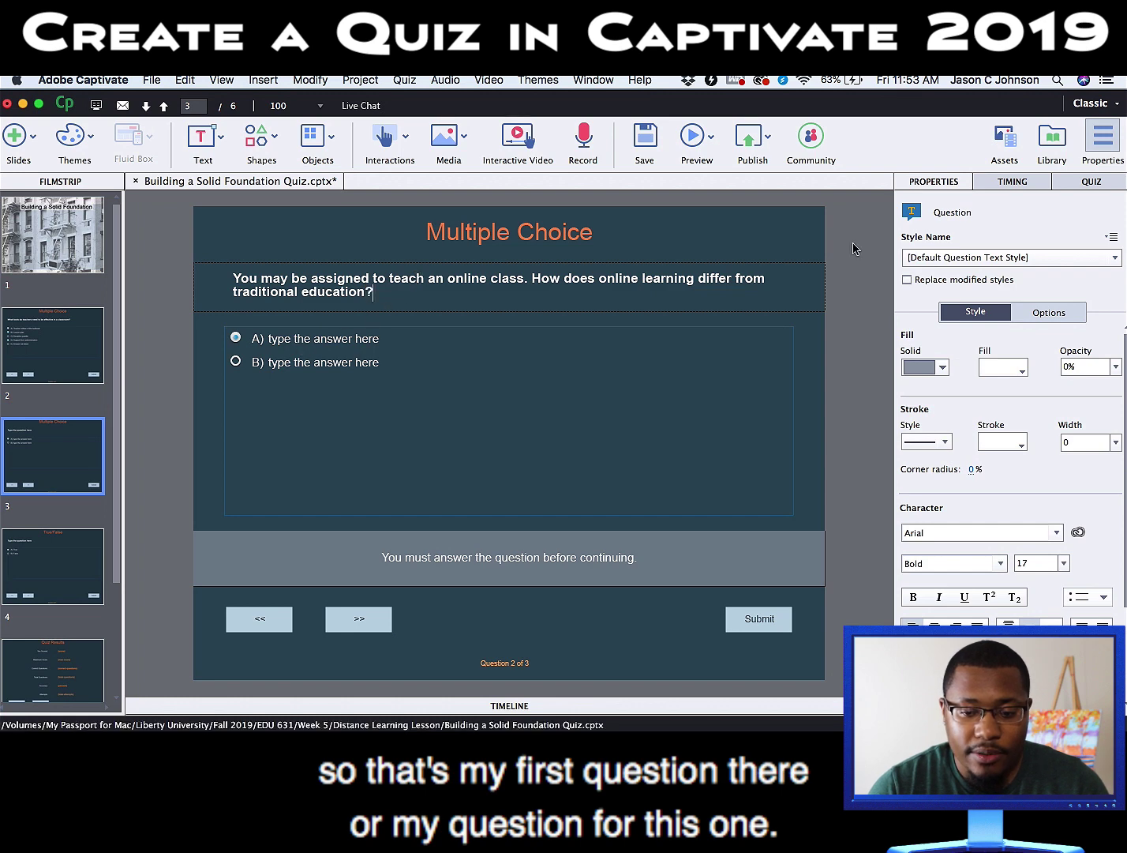
click(1086, 188)
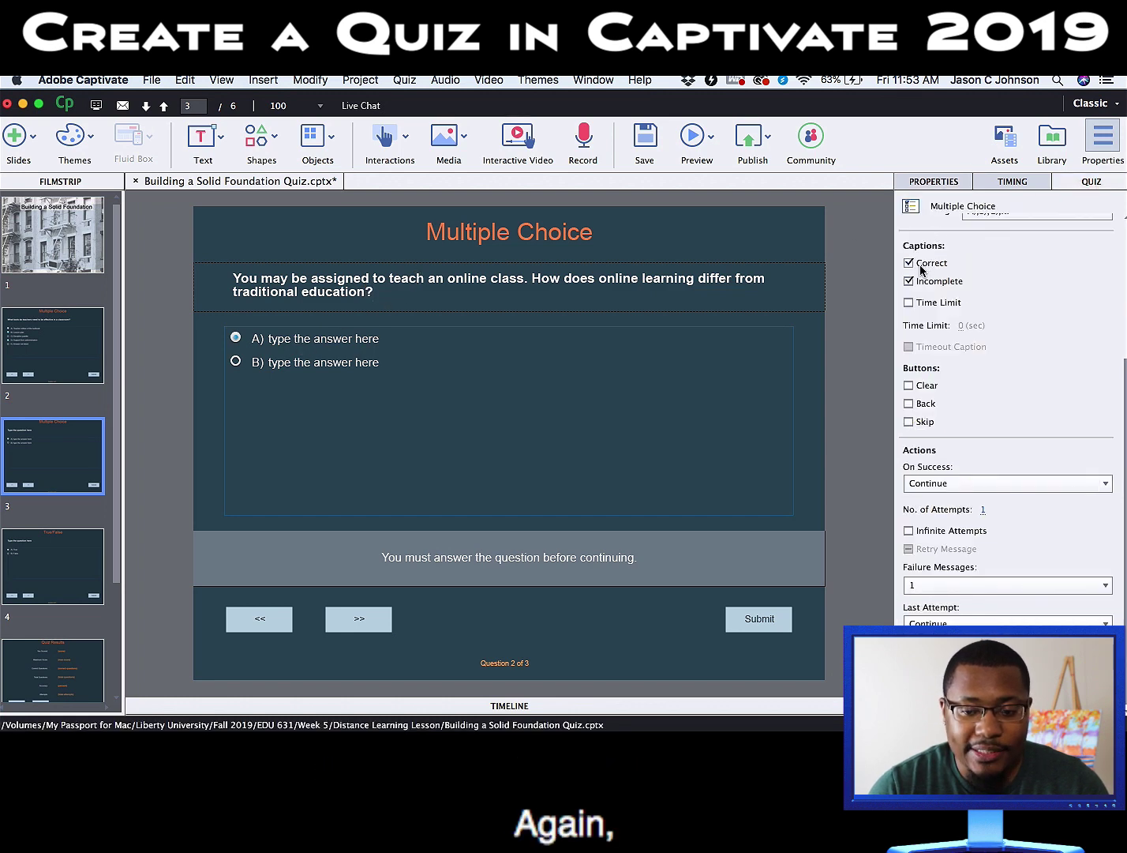
Step: Reduce the second question to 4 answer options
scroll(983, 332, up, 5)
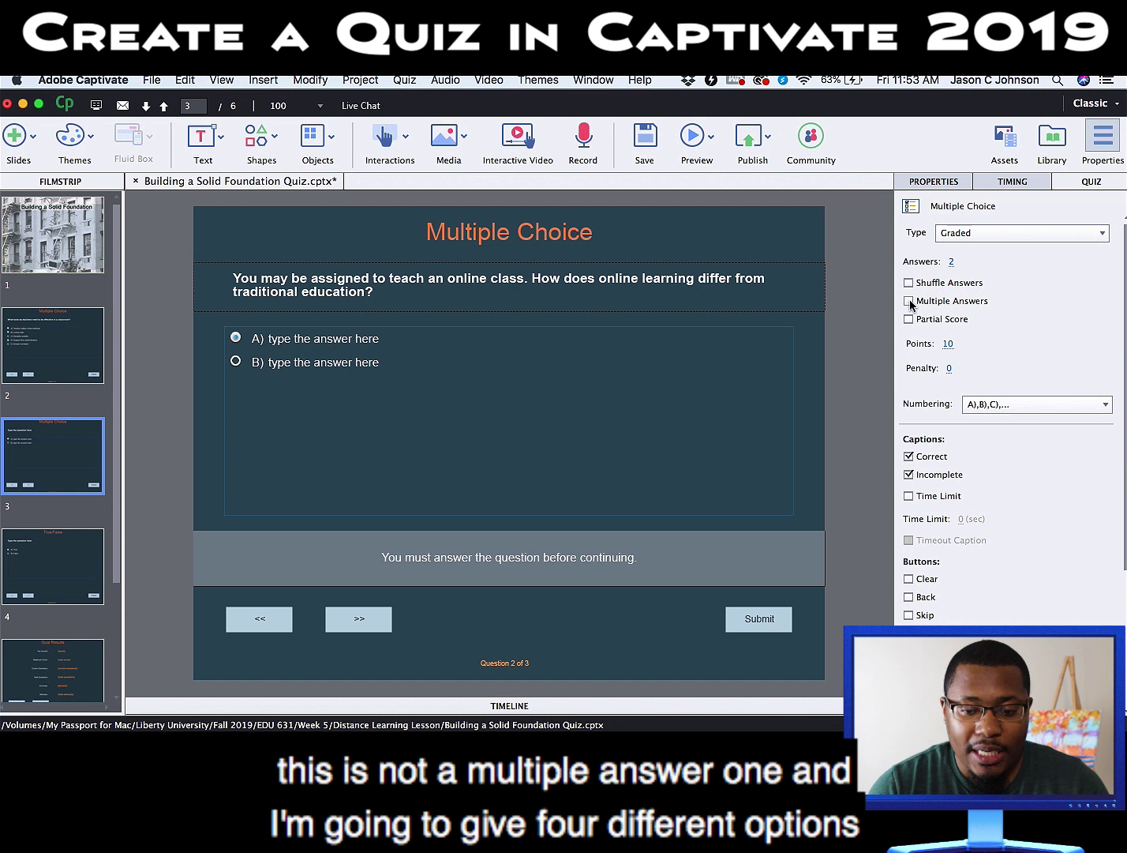
click(951, 262)
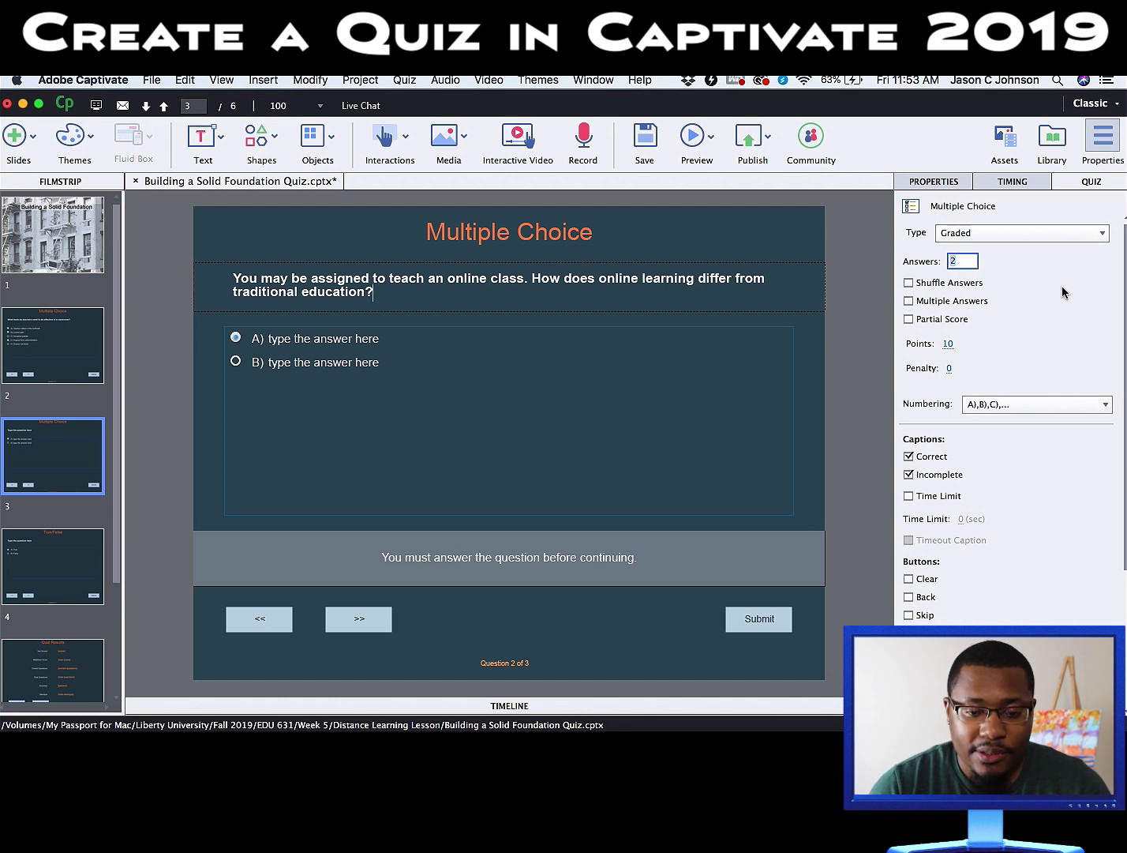
text(4)
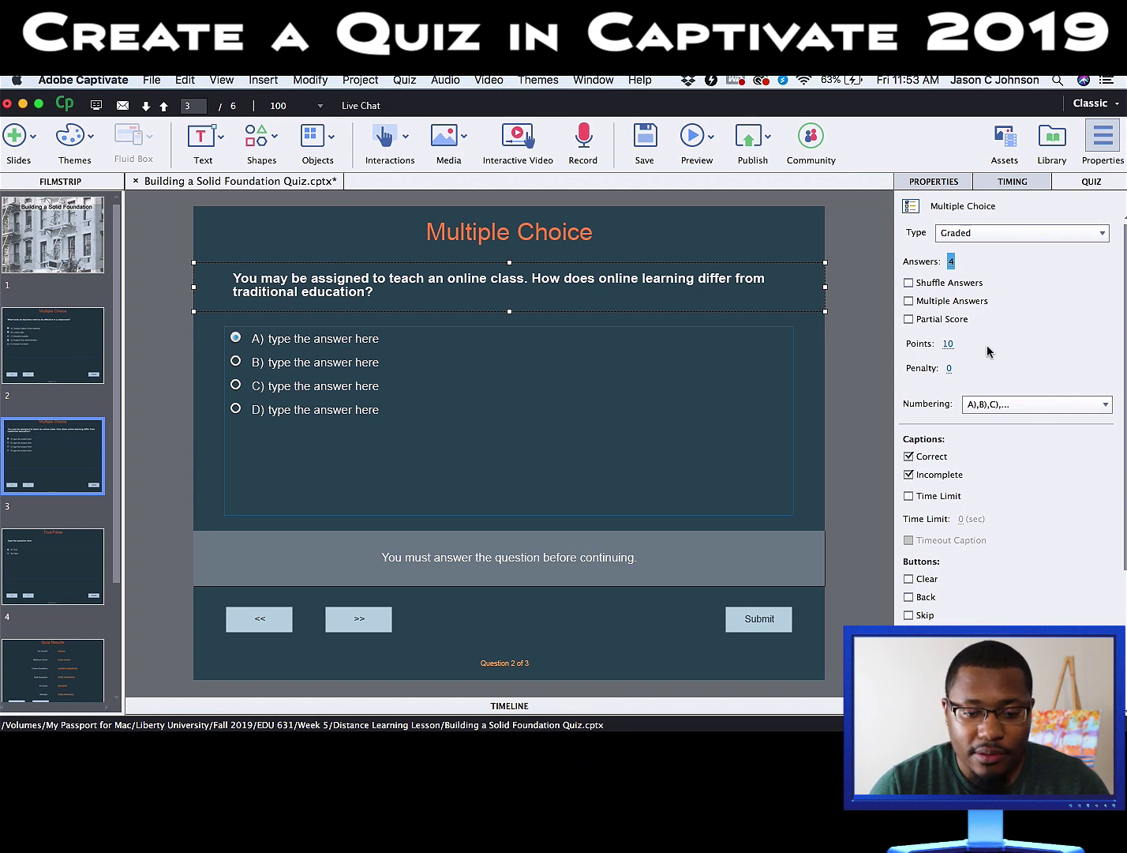
click(55, 465)
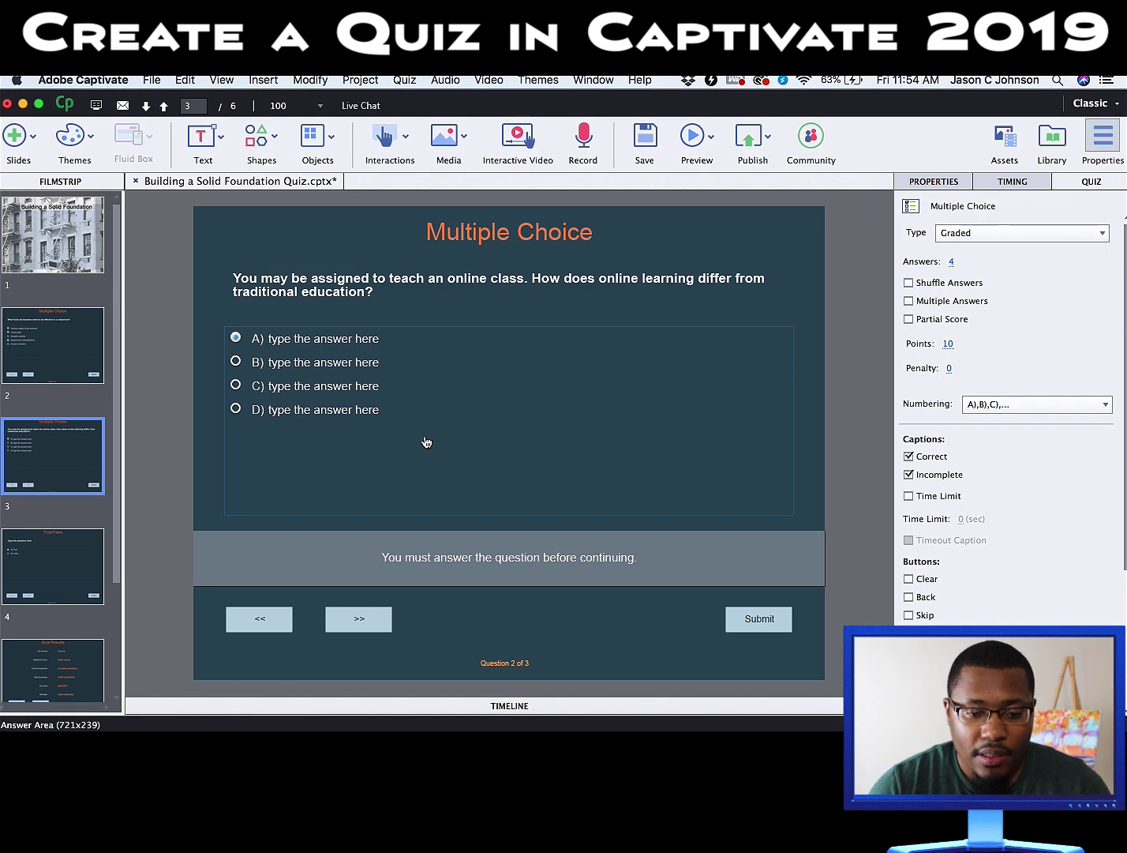
Step: Enter answers A–C, including 'Assignments are typically assigned and submitted electronically' and 'Some classwork may be asyncronous'
double_click(303, 338)
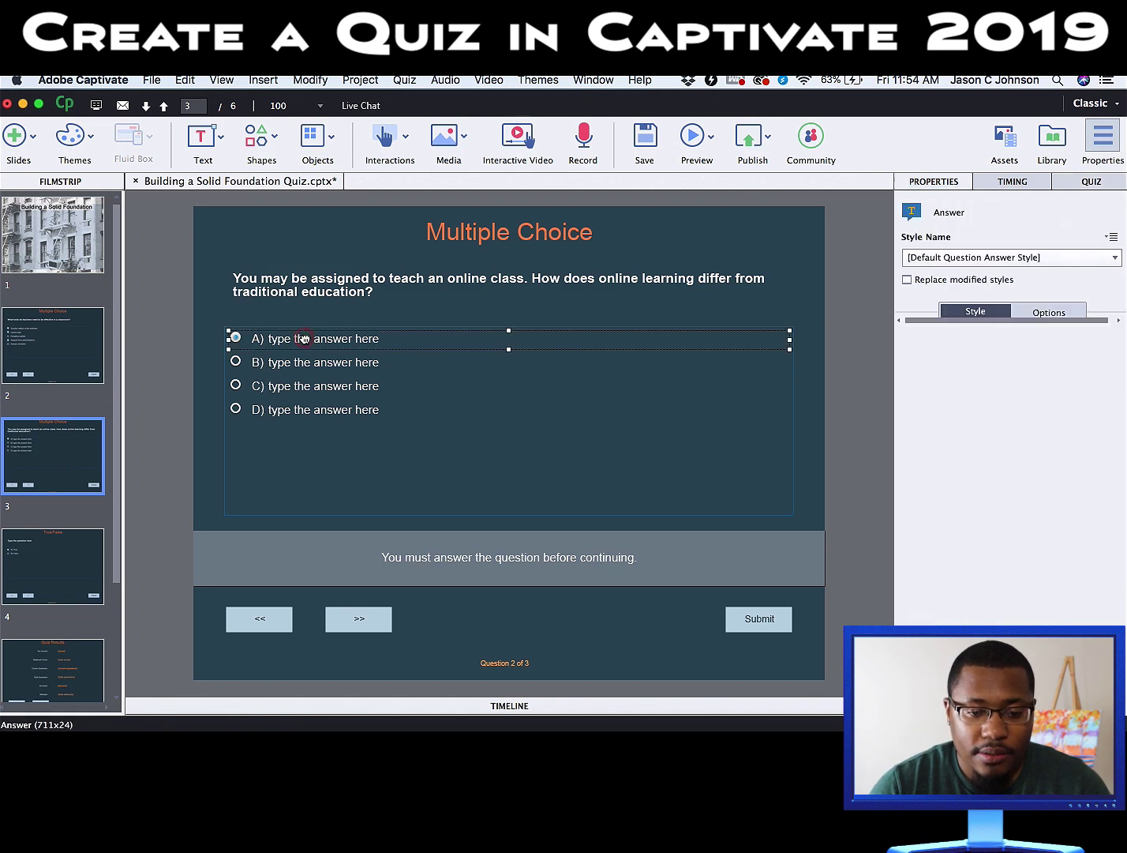
drag(395, 338, 254, 340)
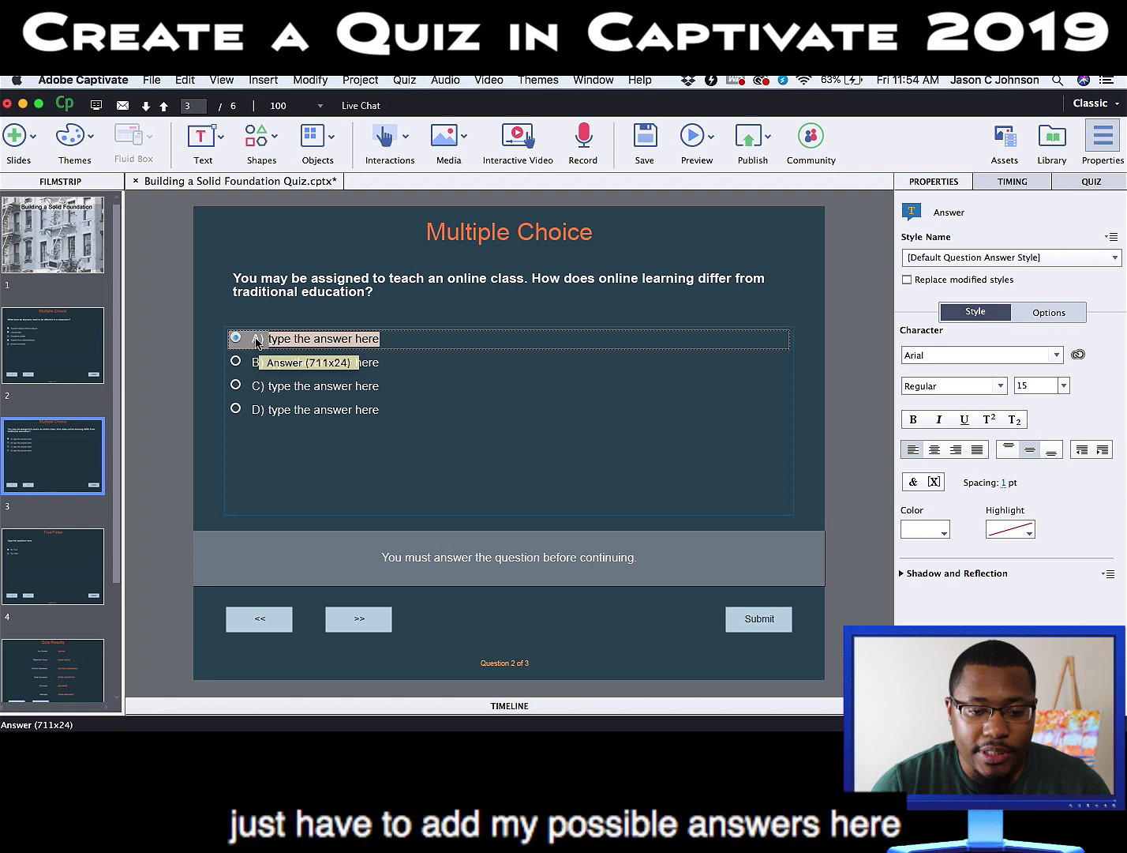
text(Teachers and students do not)
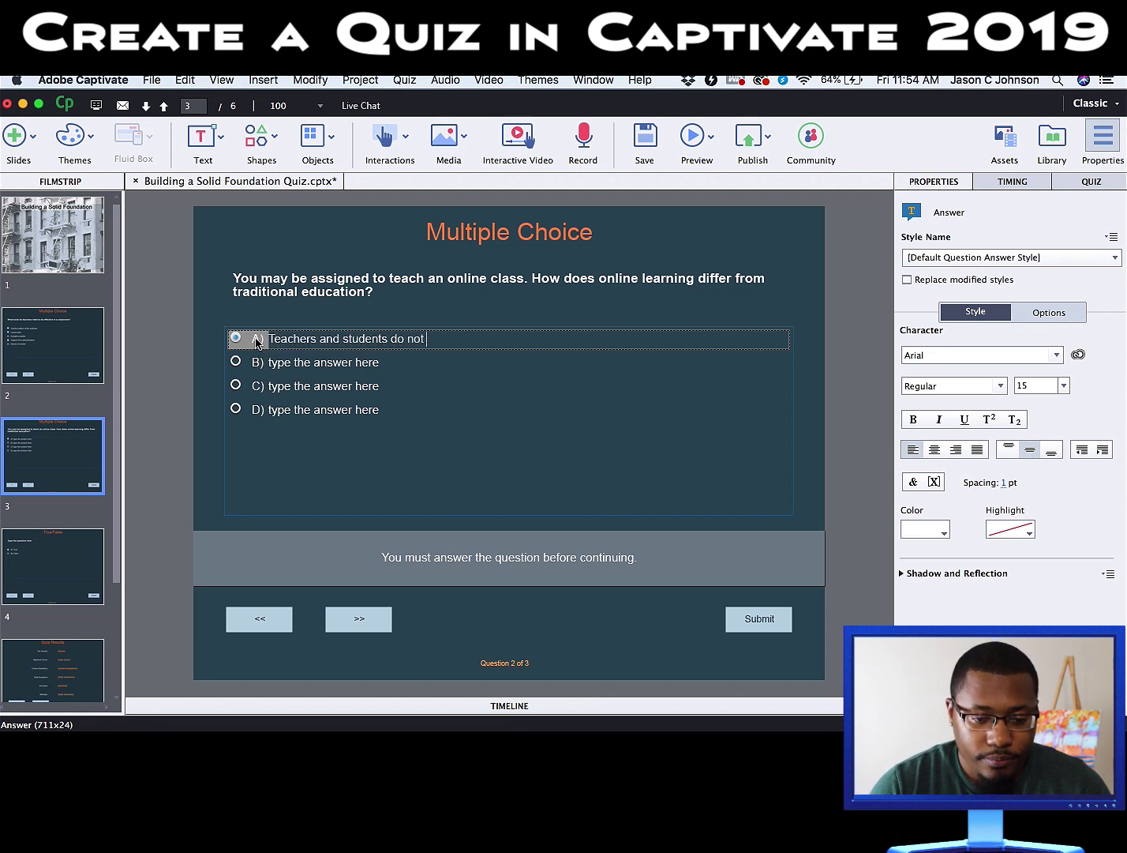
text(et together in person)
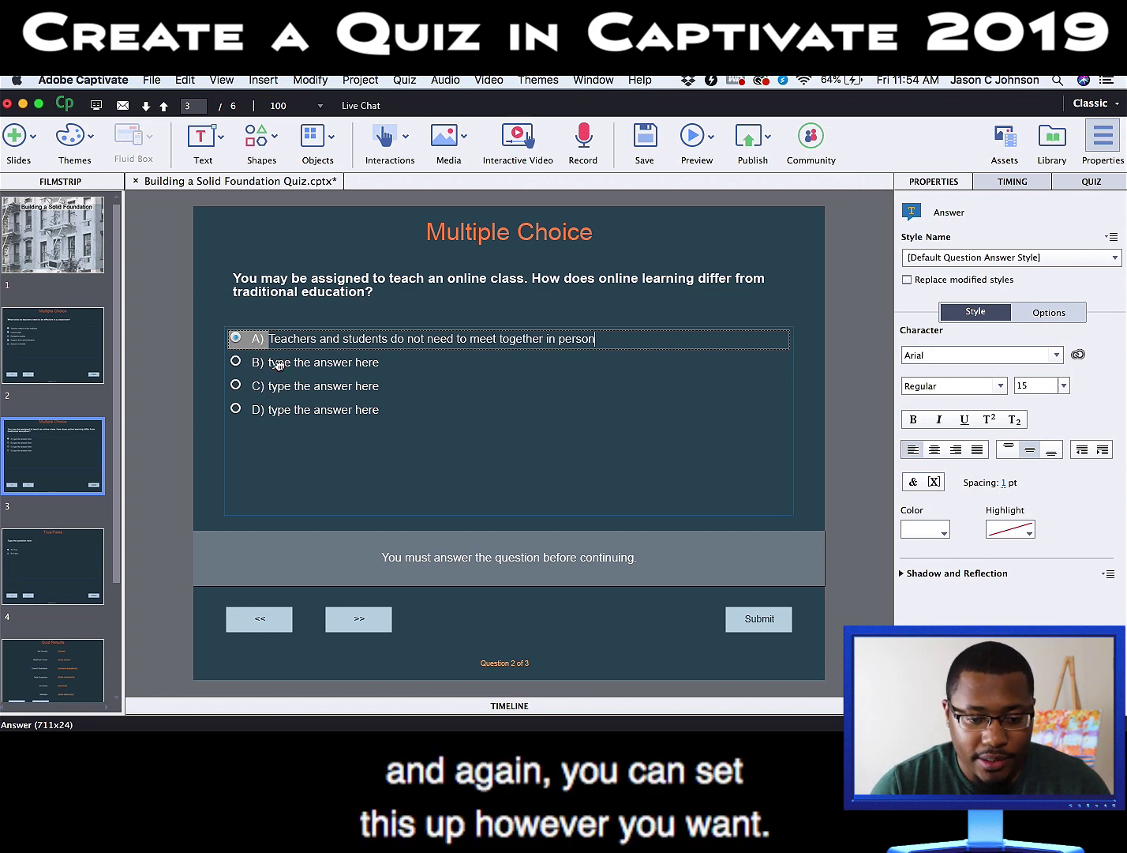
click(308, 362)
click(382, 361)
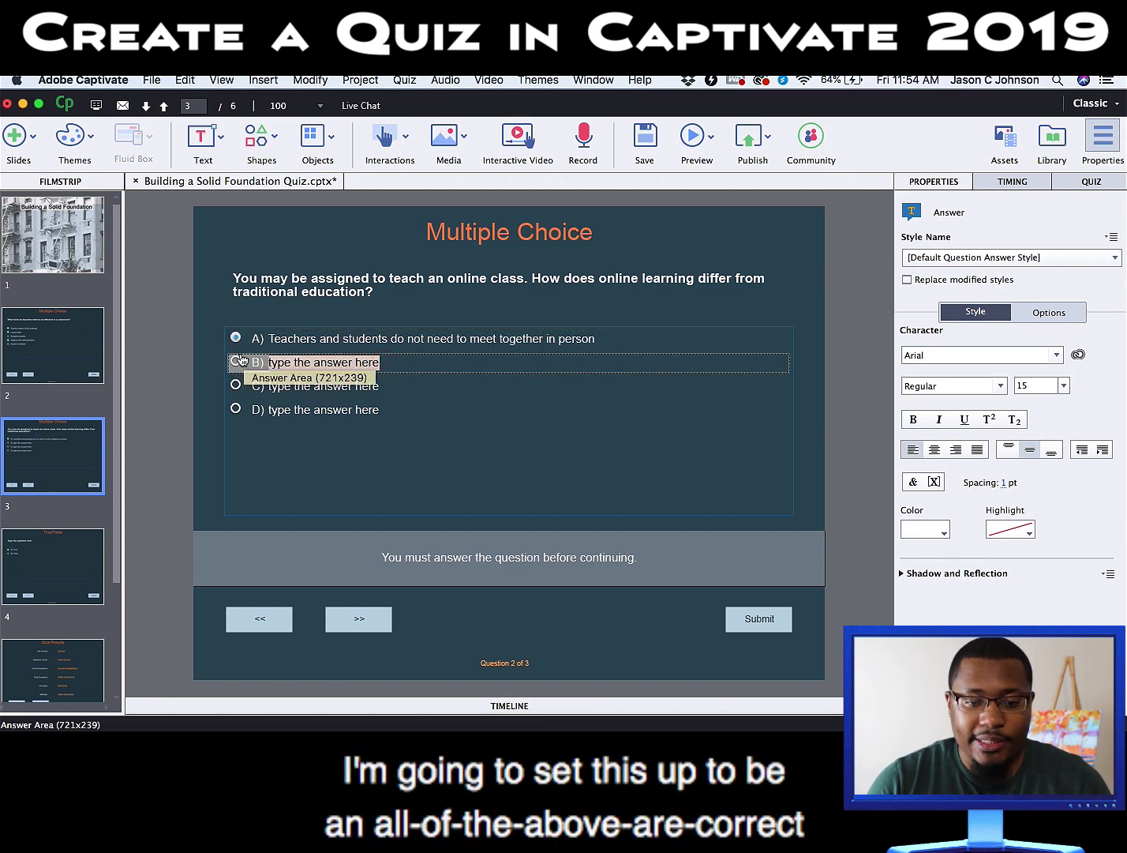
text(Assignments are typically )
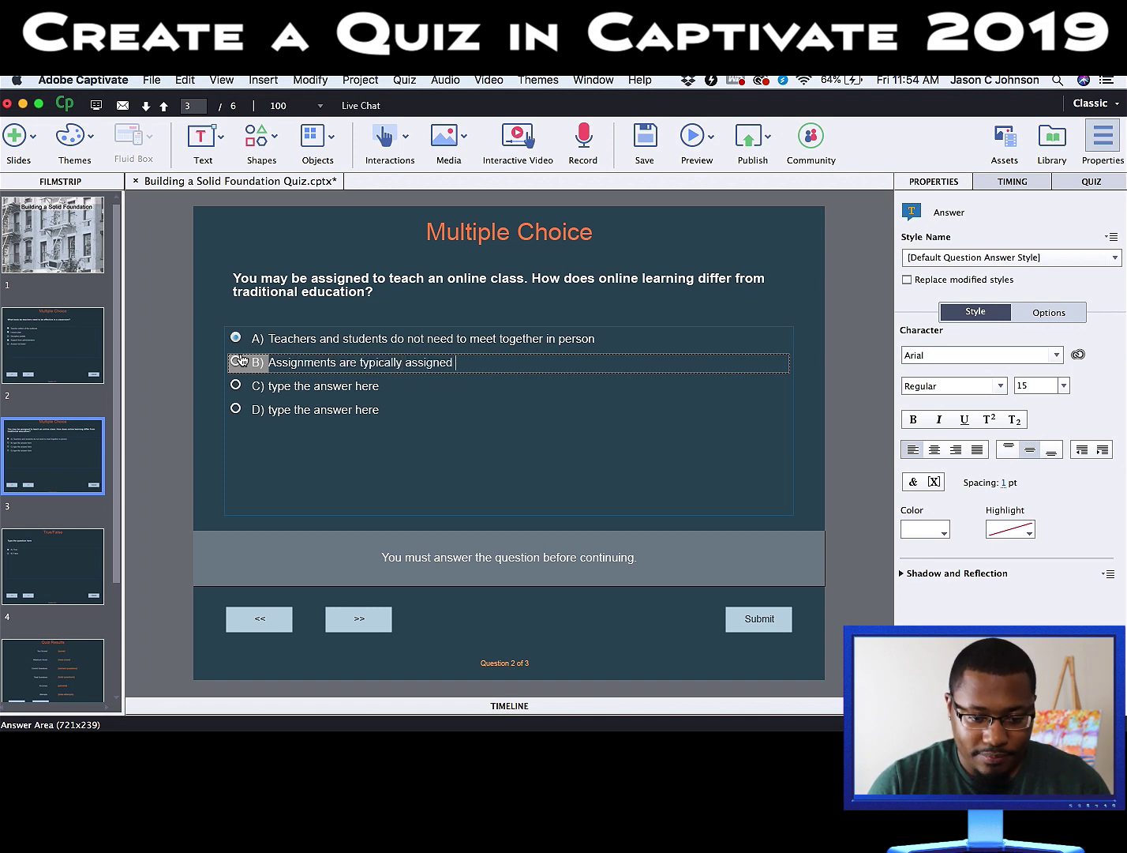
text(assigned and submitted electronically)
click(311, 390)
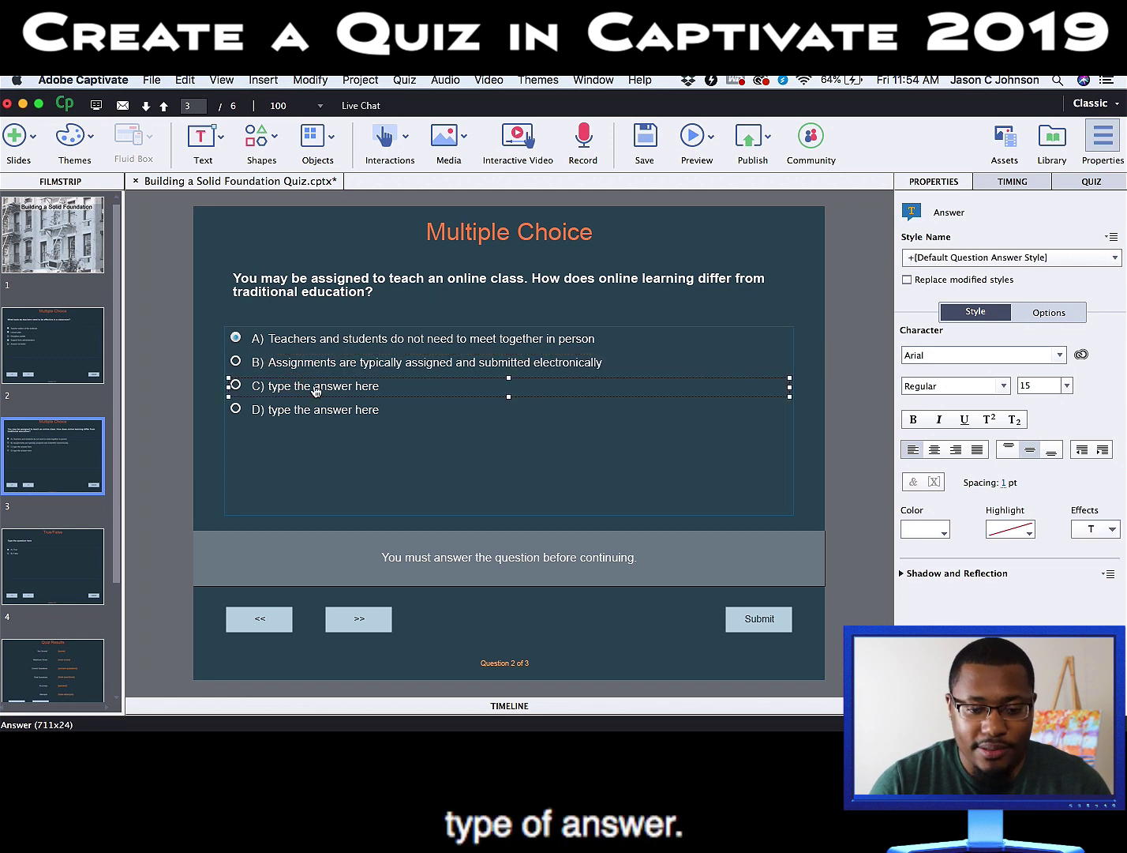
click(315, 386)
drag(380, 386, 237, 384)
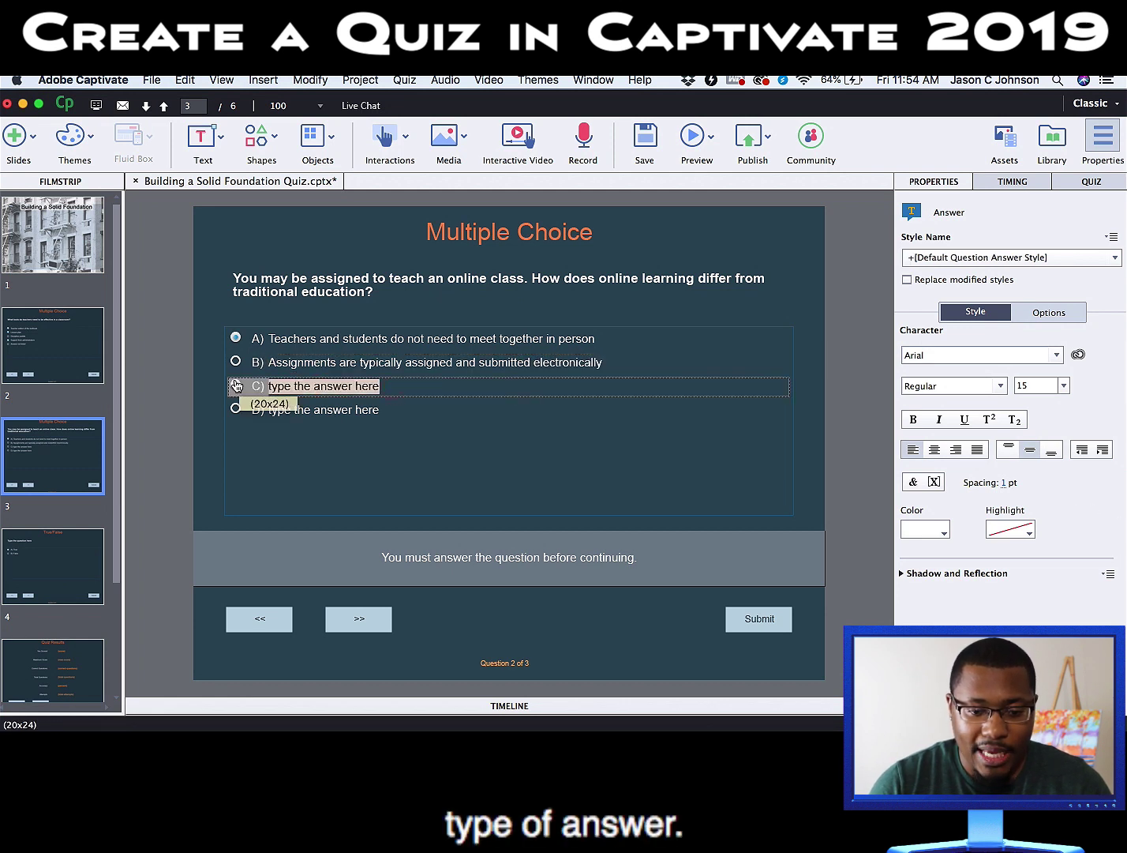
text(Some classwork may be asyncronous)
Step: Set answer D to 'All of the above' and mark it as the correct answer
click(320, 410)
click(320, 409)
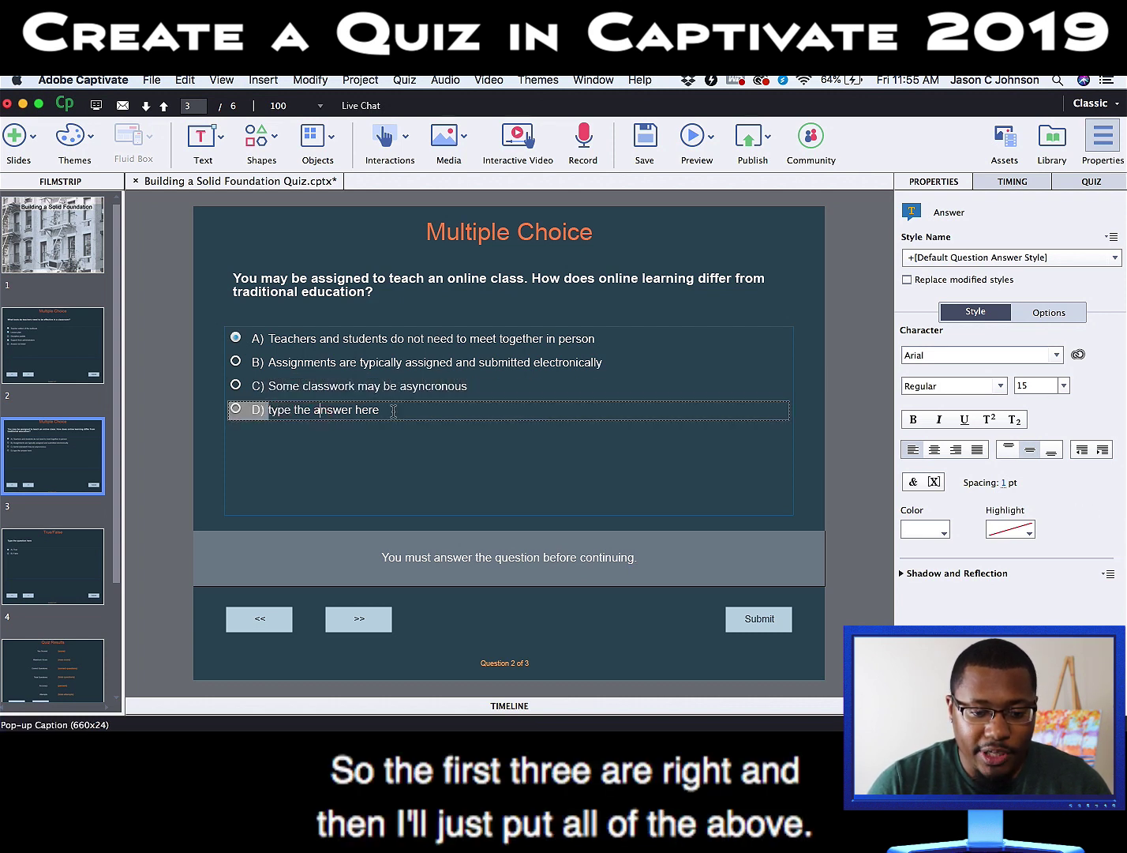
drag(381, 409, 261, 410)
text(All of the above)
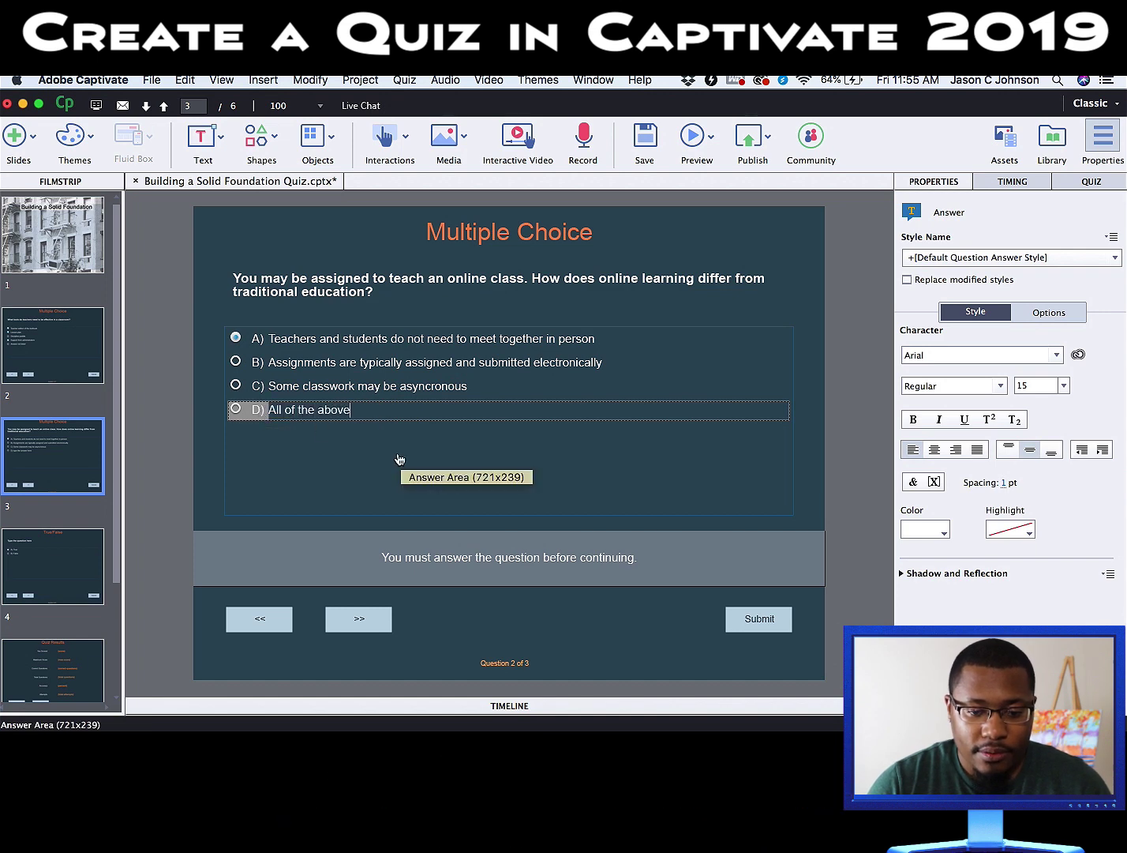
click(235, 408)
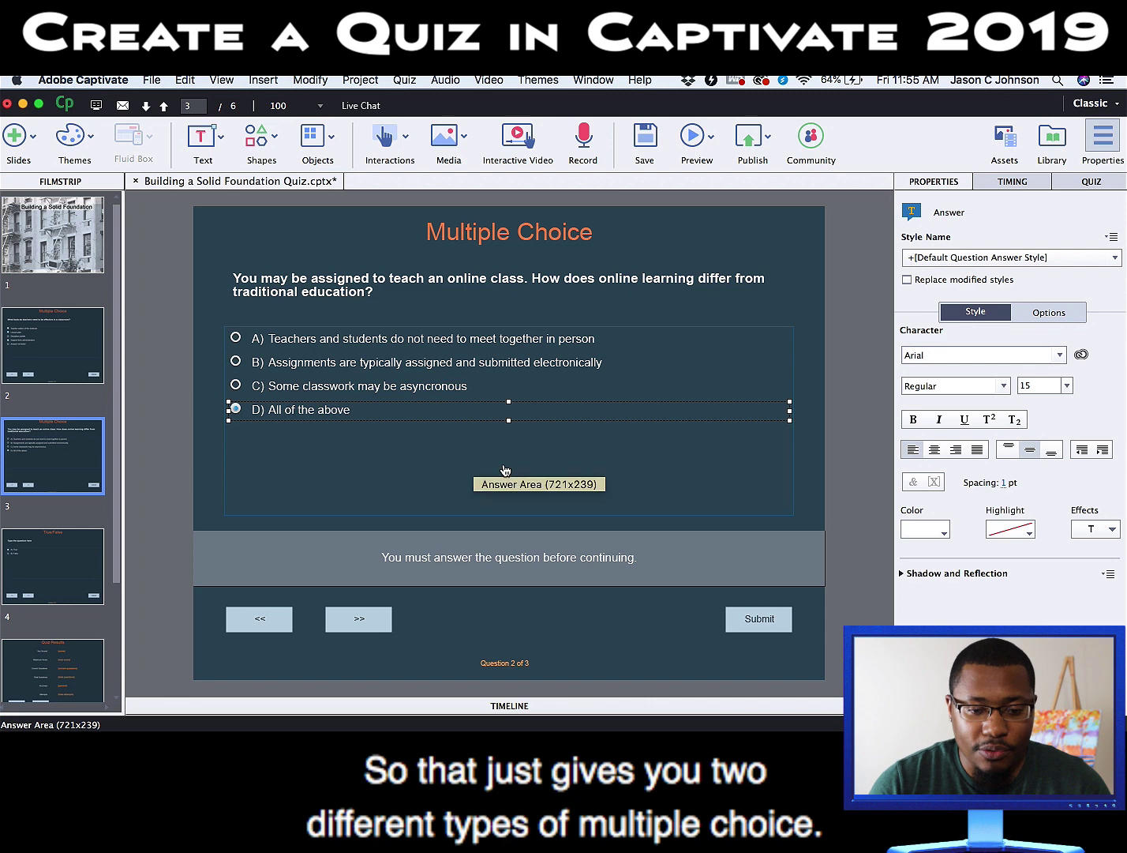
click(185, 439)
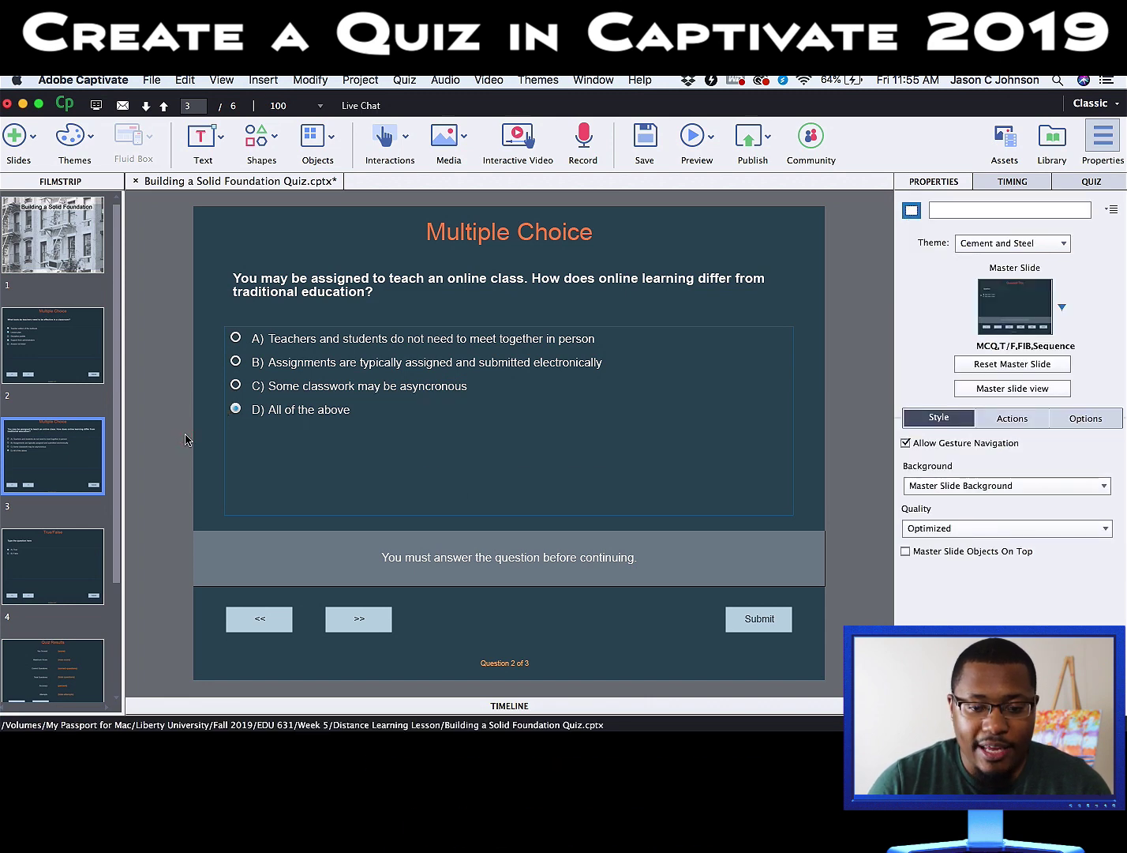
click(72, 569)
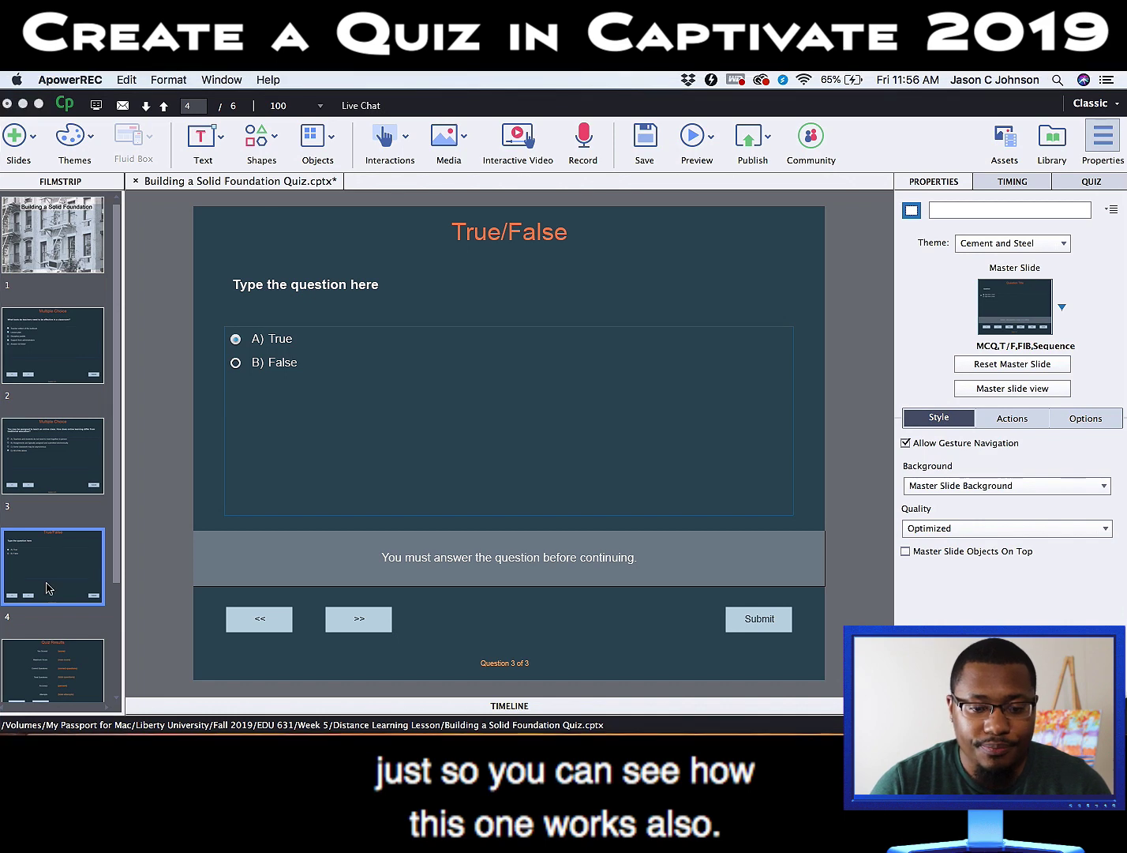
Step: Set the True/False question to 'A wooden paddle is a legal and appropriate way to discipline students :)' with False correct
click(359, 282)
double_click(359, 285)
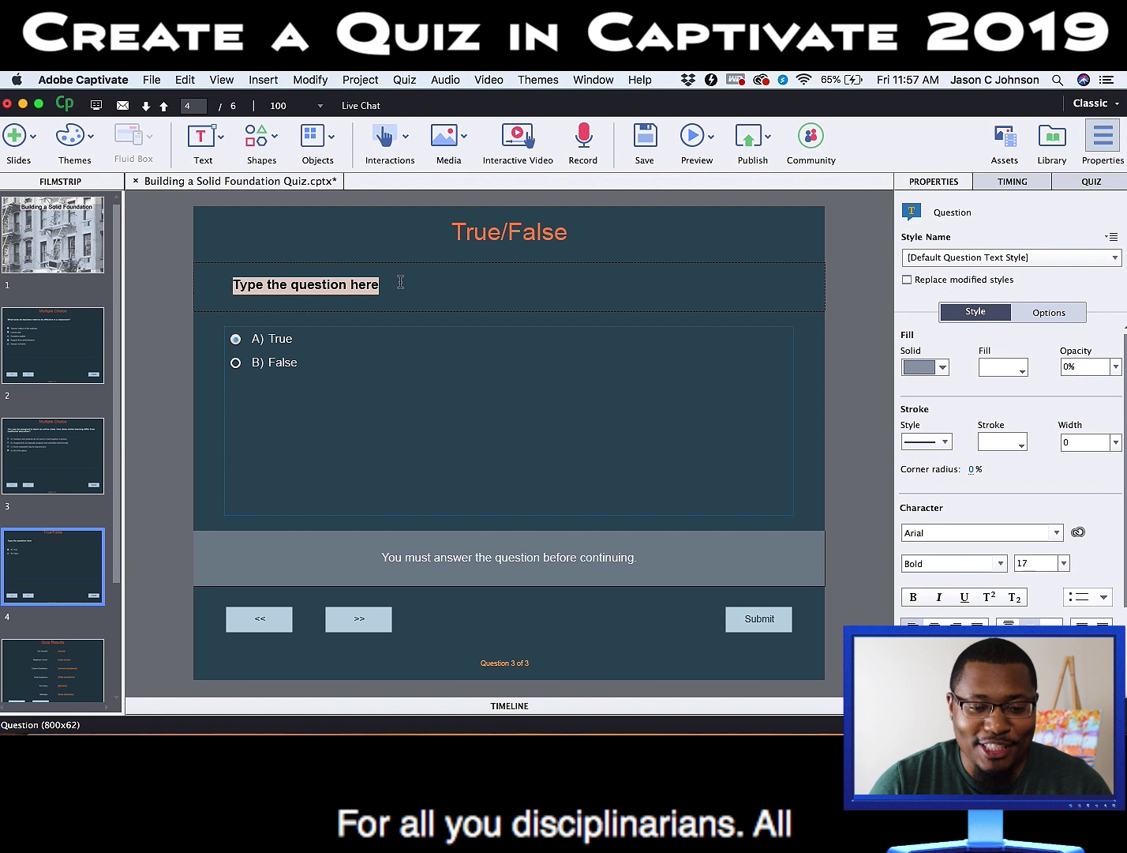
text(A wood)
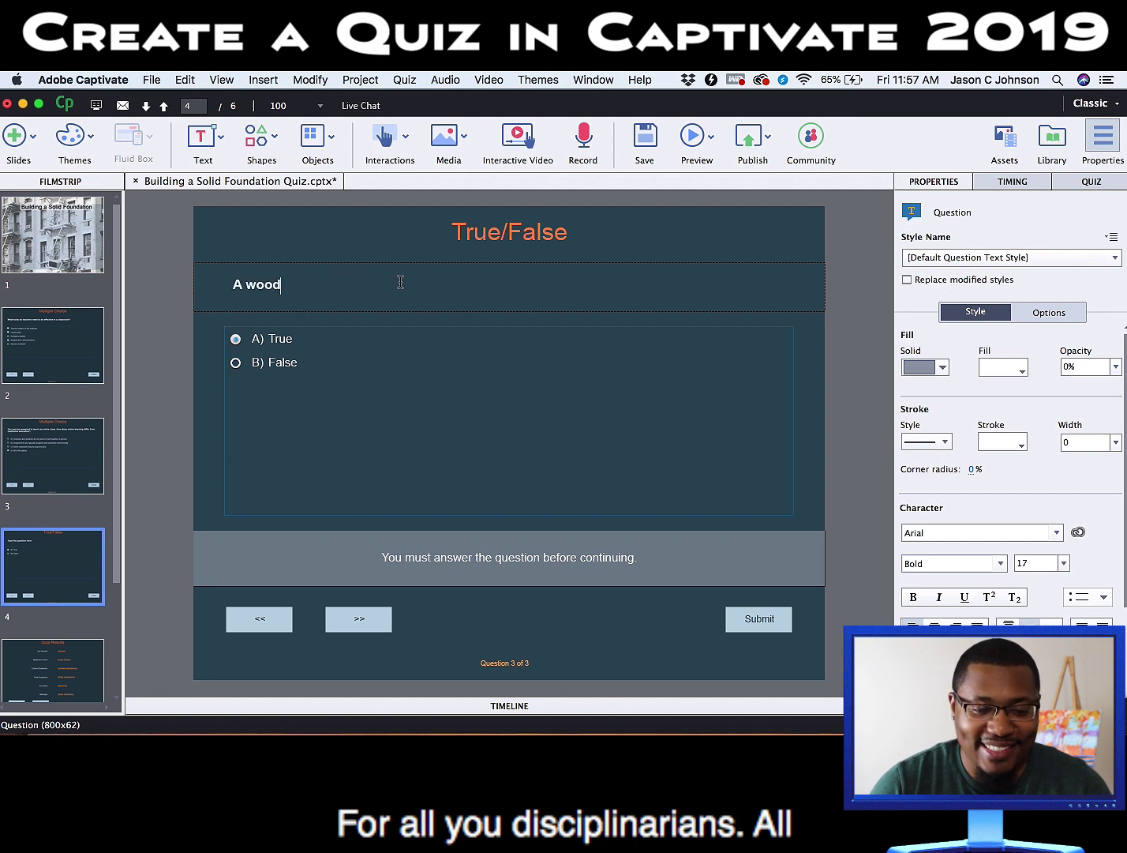
text(en paddle is a legal and appropr)
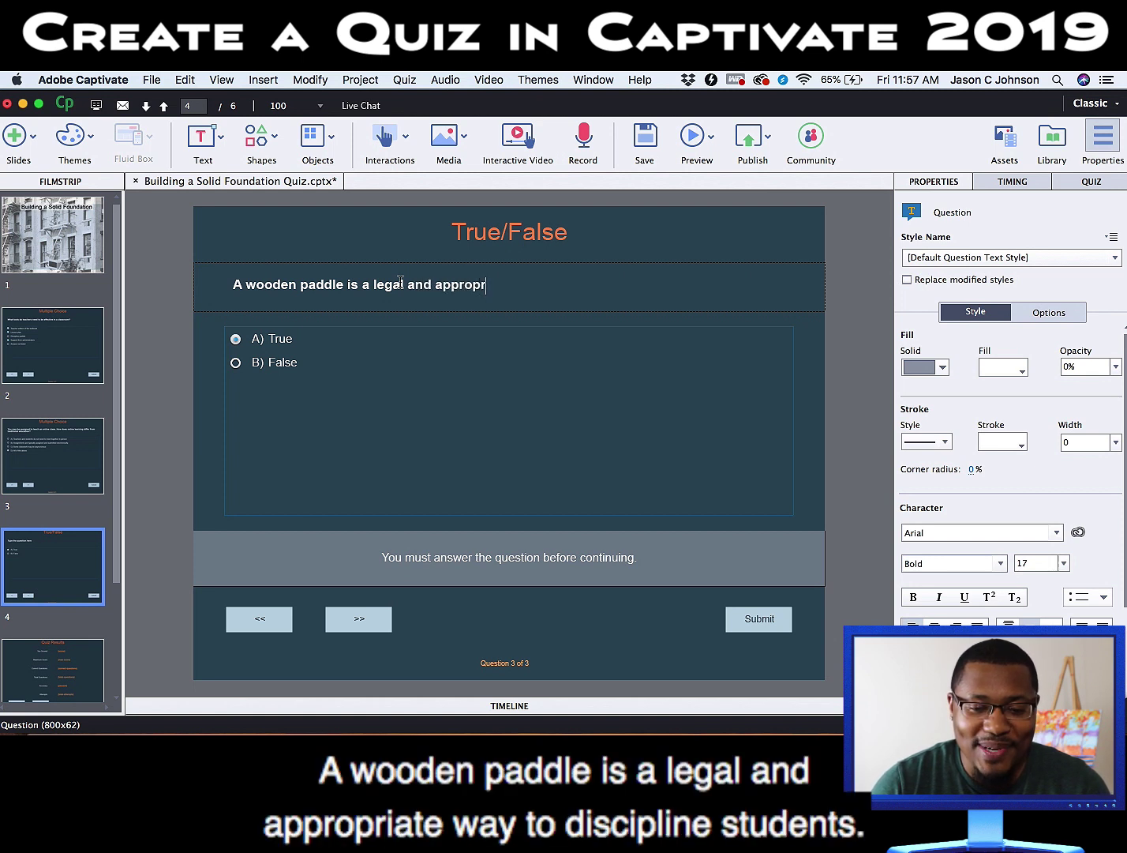
text(iate way to discipline students)
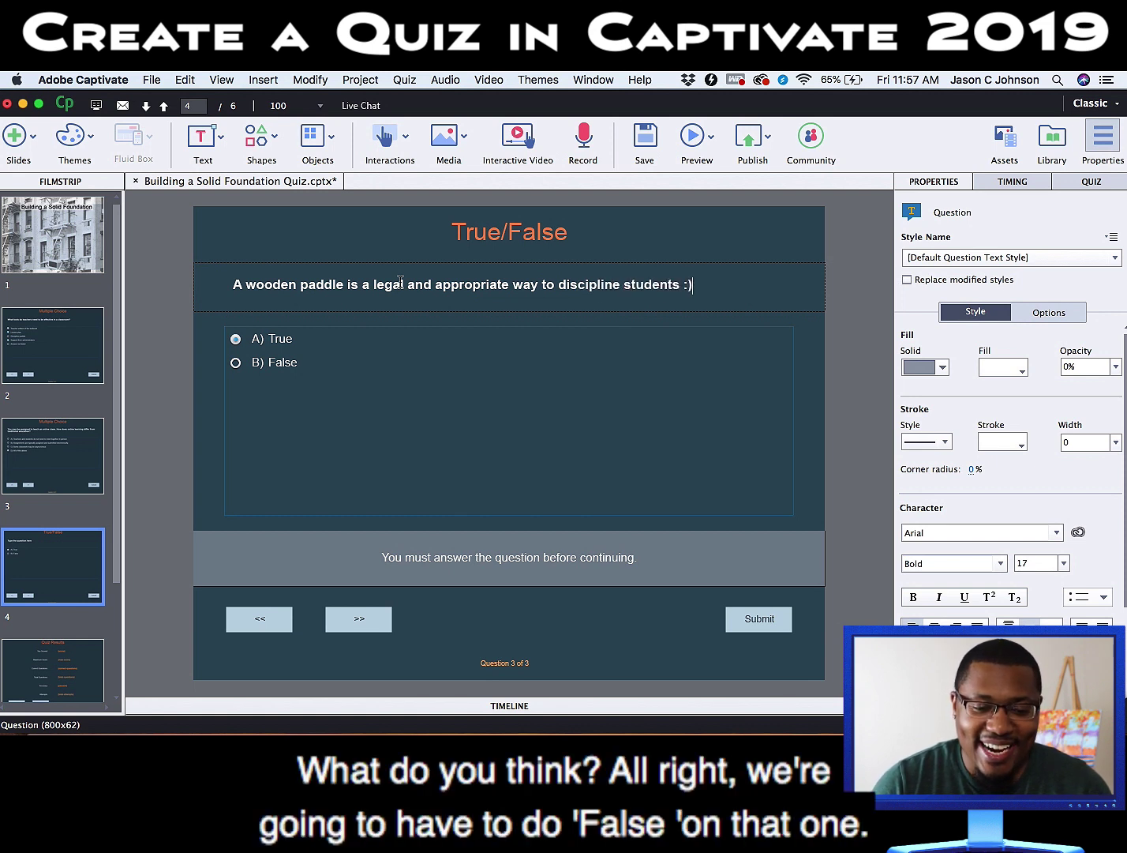
text( :))
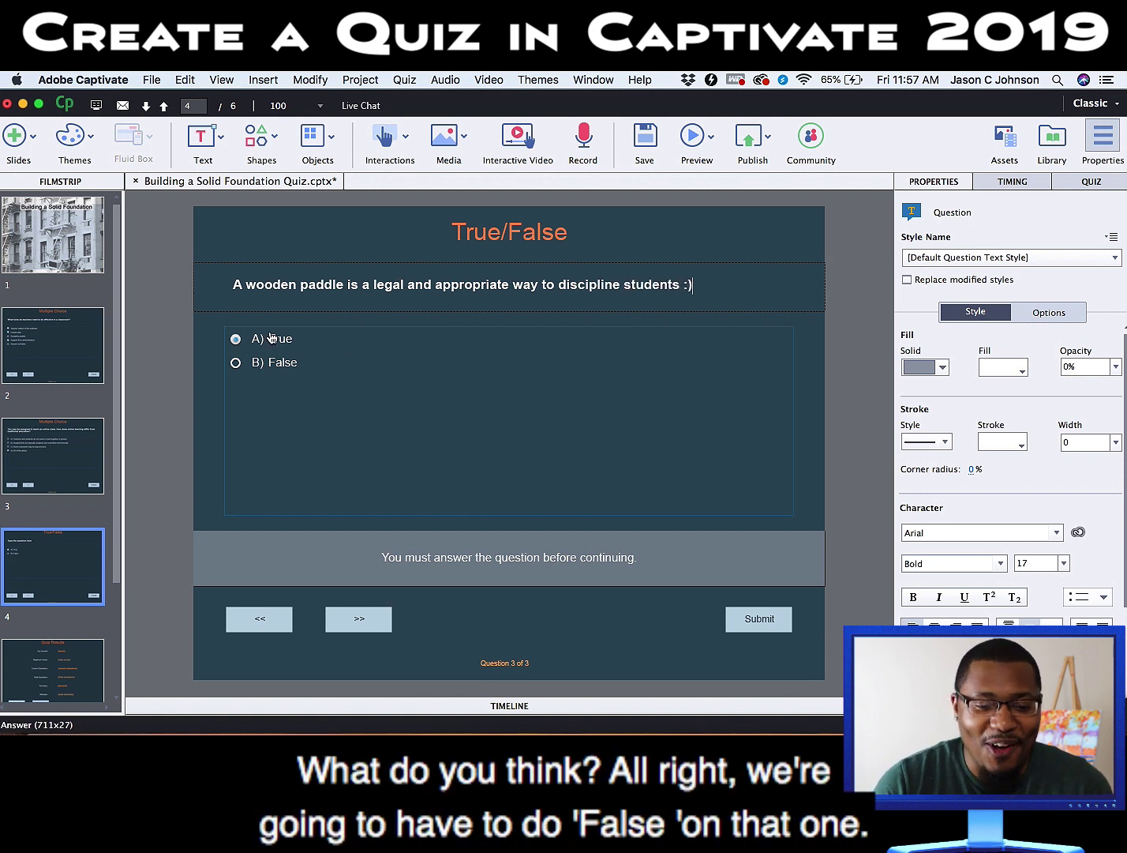
click(236, 364)
click(159, 443)
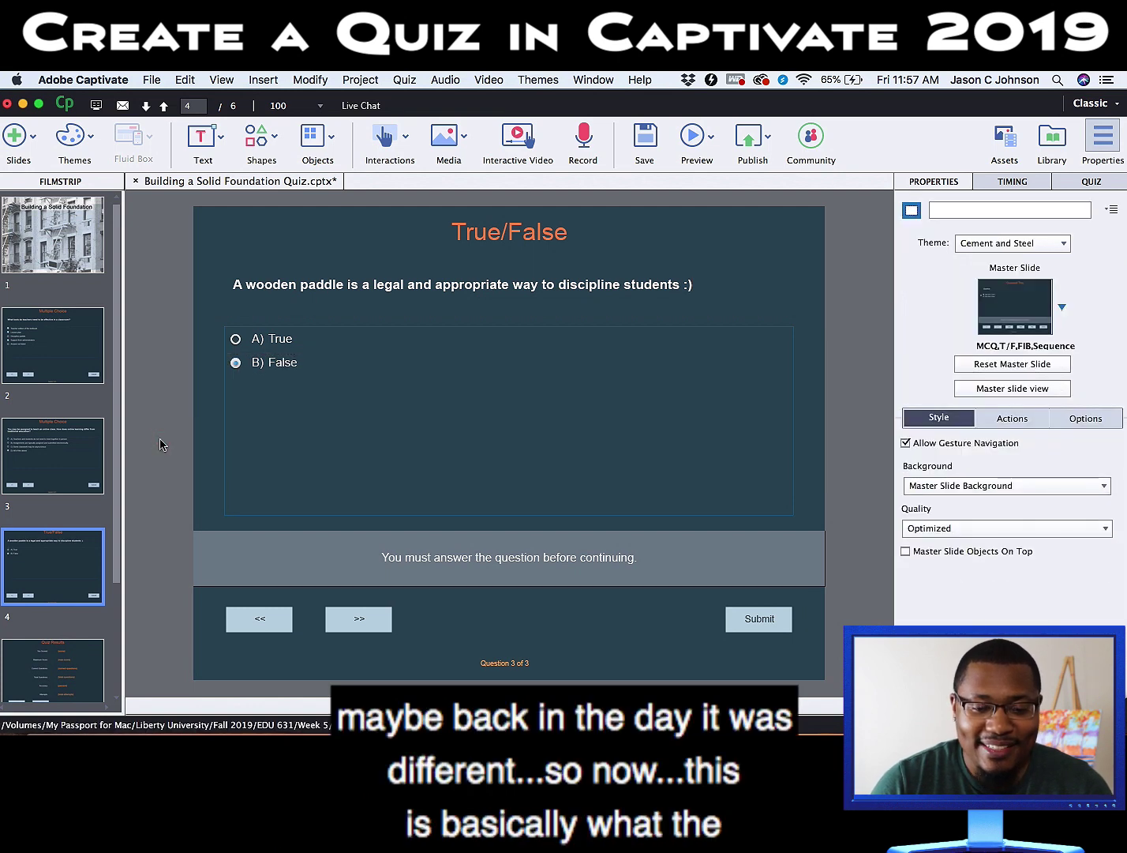
scroll(86, 518, down, 3)
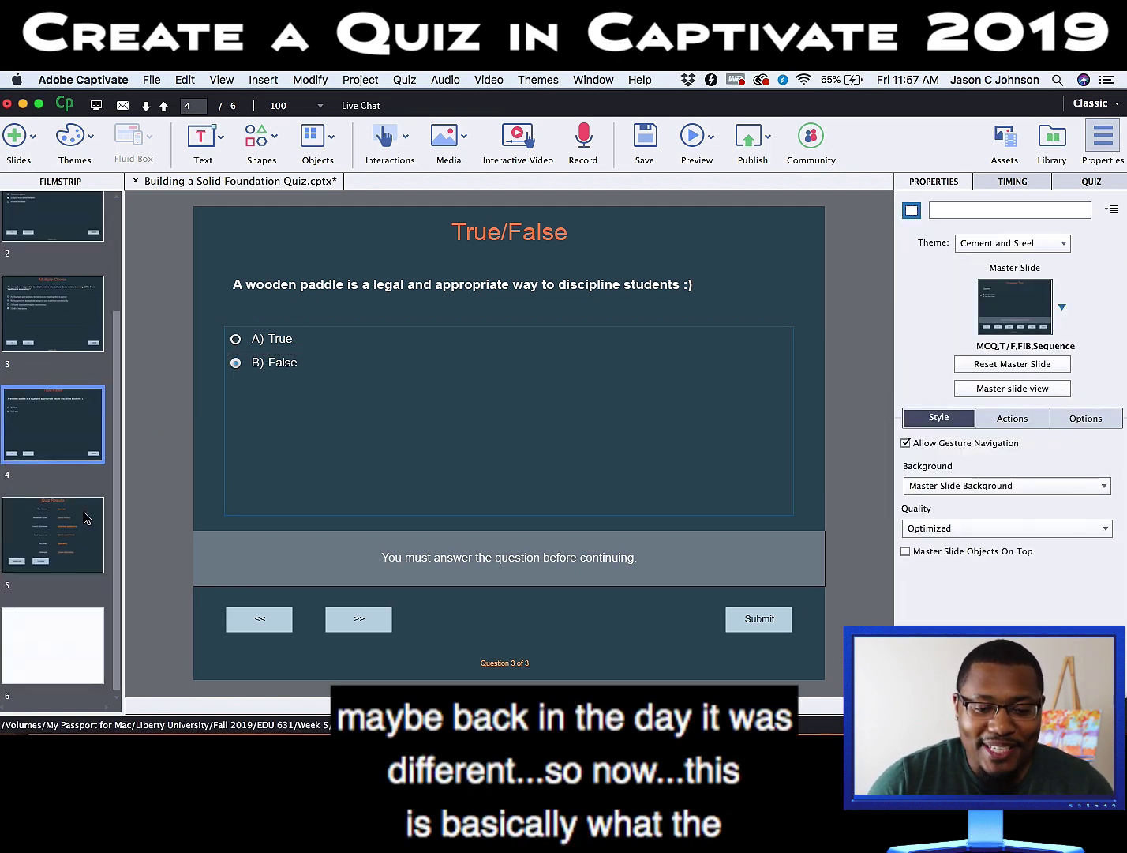
Step: Review the Quiz Results slide's quiz, timing and general properties
click(91, 558)
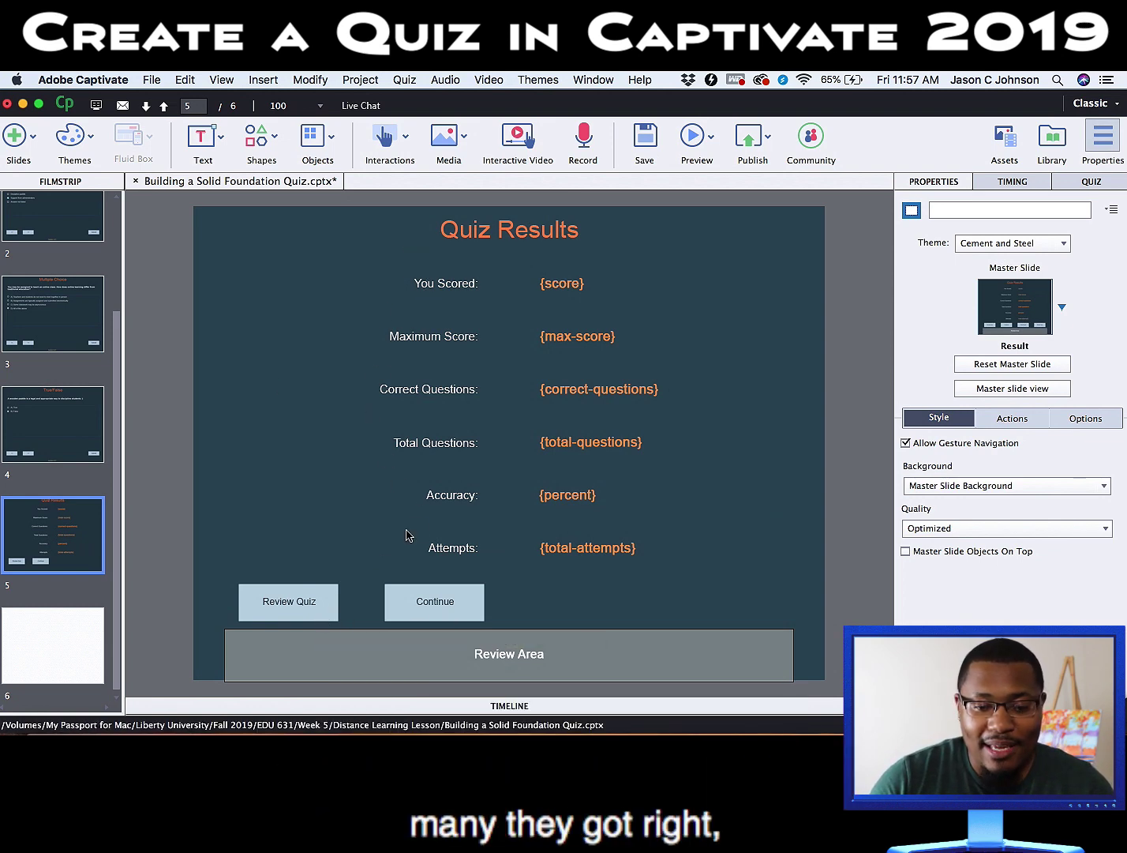
click(1076, 180)
click(1013, 182)
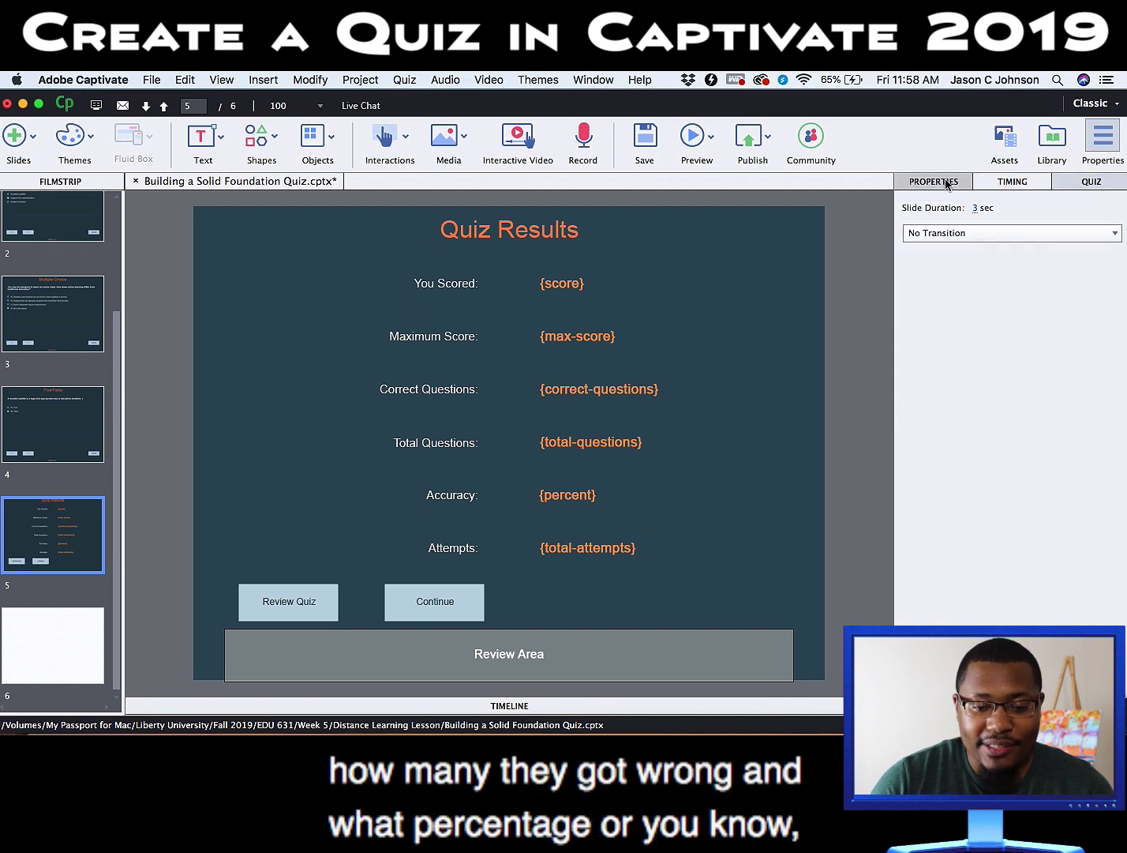
click(934, 181)
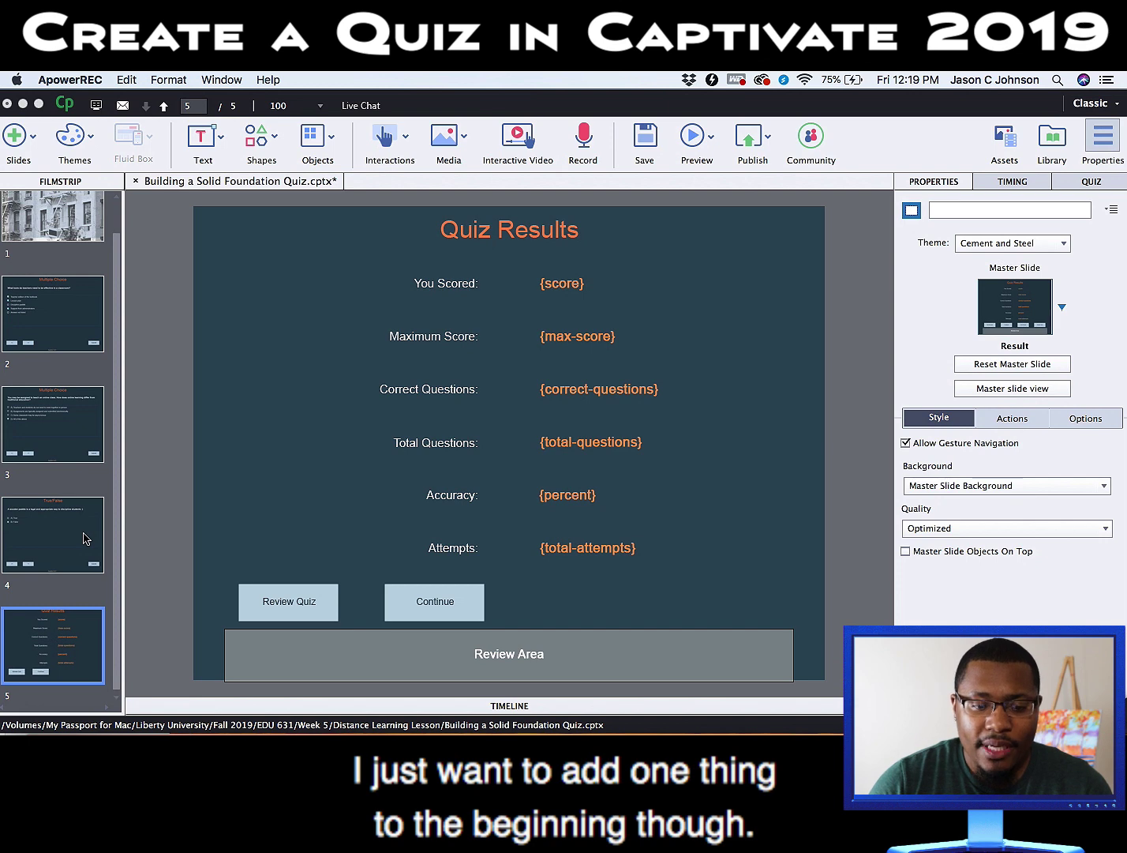
Step: Bring the Building a Solid Foundation title slide back into view
scroll(86, 538, up, 2)
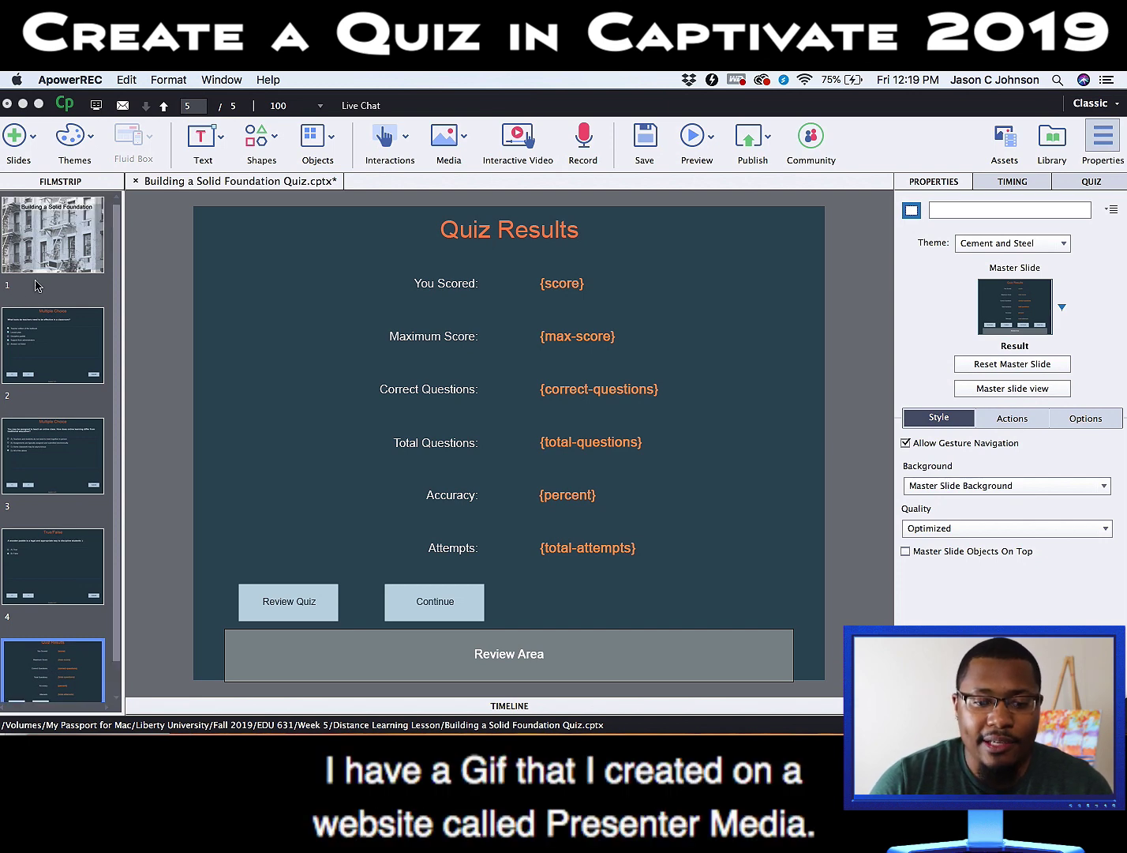
click(63, 243)
scroll(59, 426, down, 2)
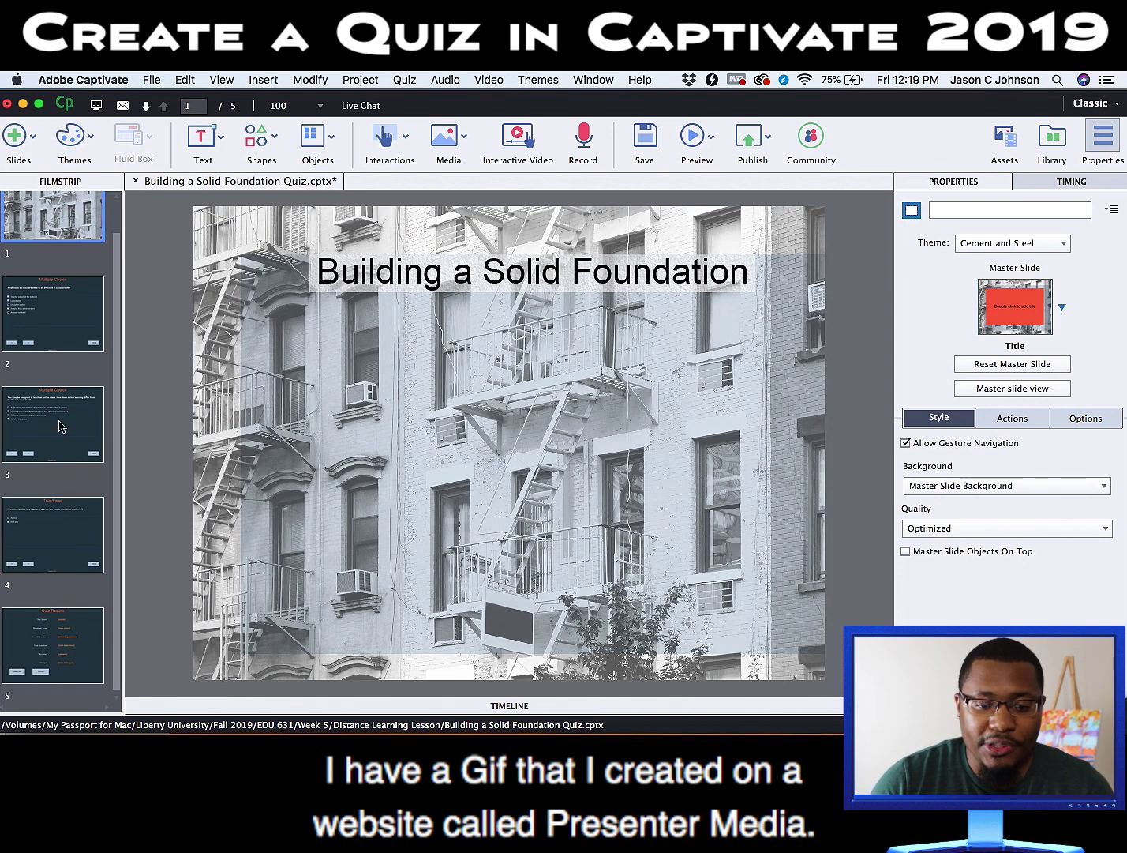
scroll(60, 426, up, 2)
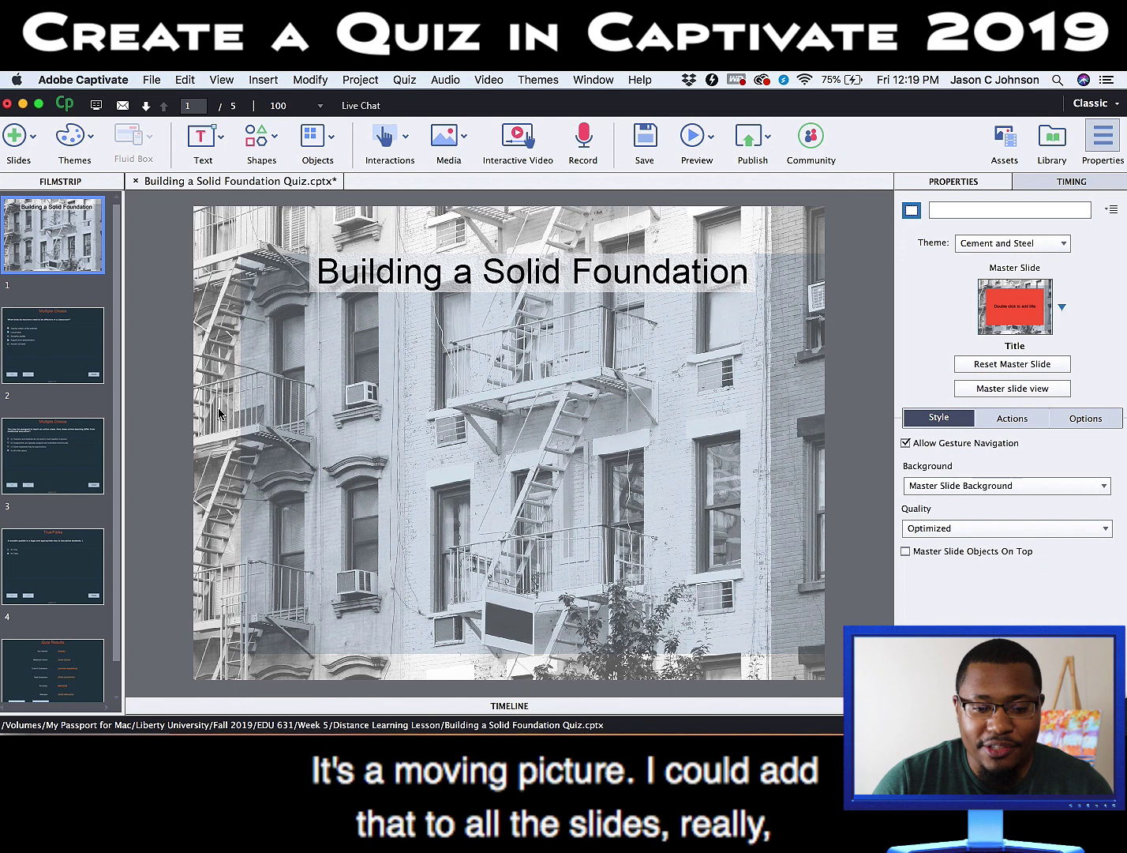
Step: Add biz_man_four_checkmarks_21284.gif to the title slide and nudge it into place below the heading
click(48, 750)
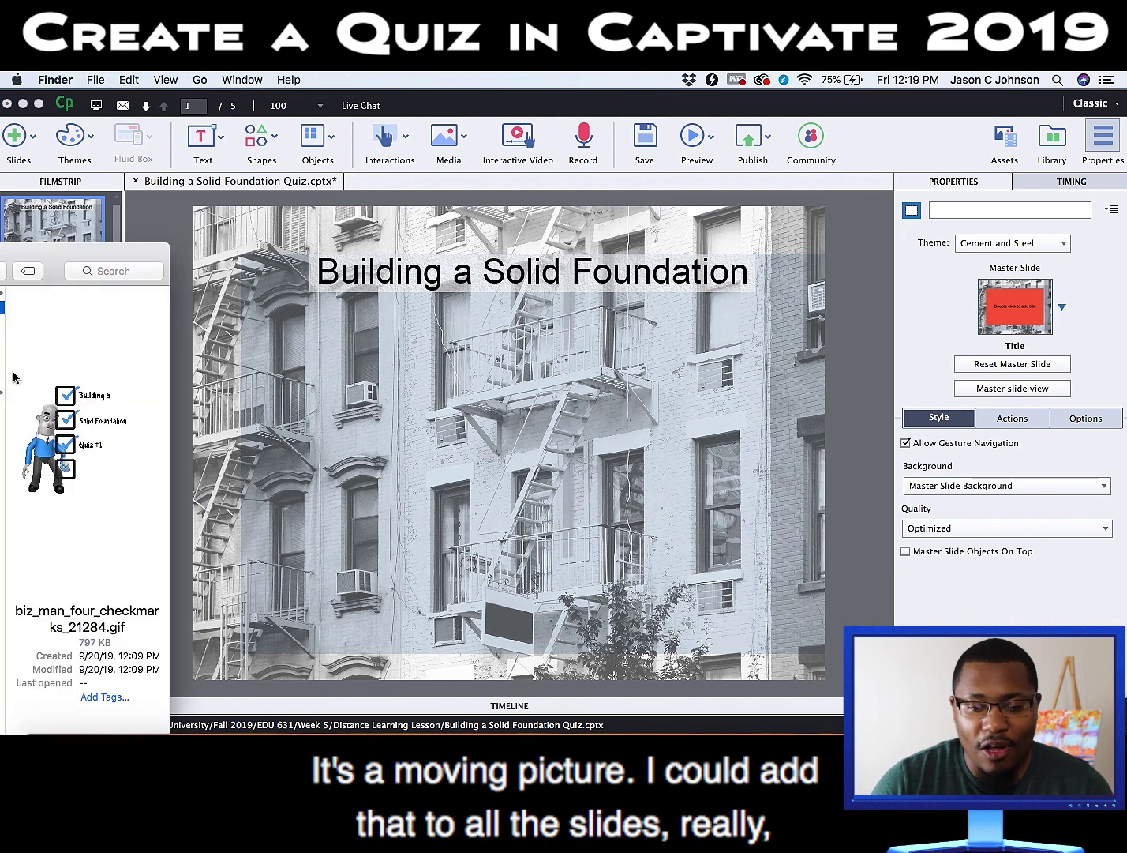
drag(2, 308, 430, 410)
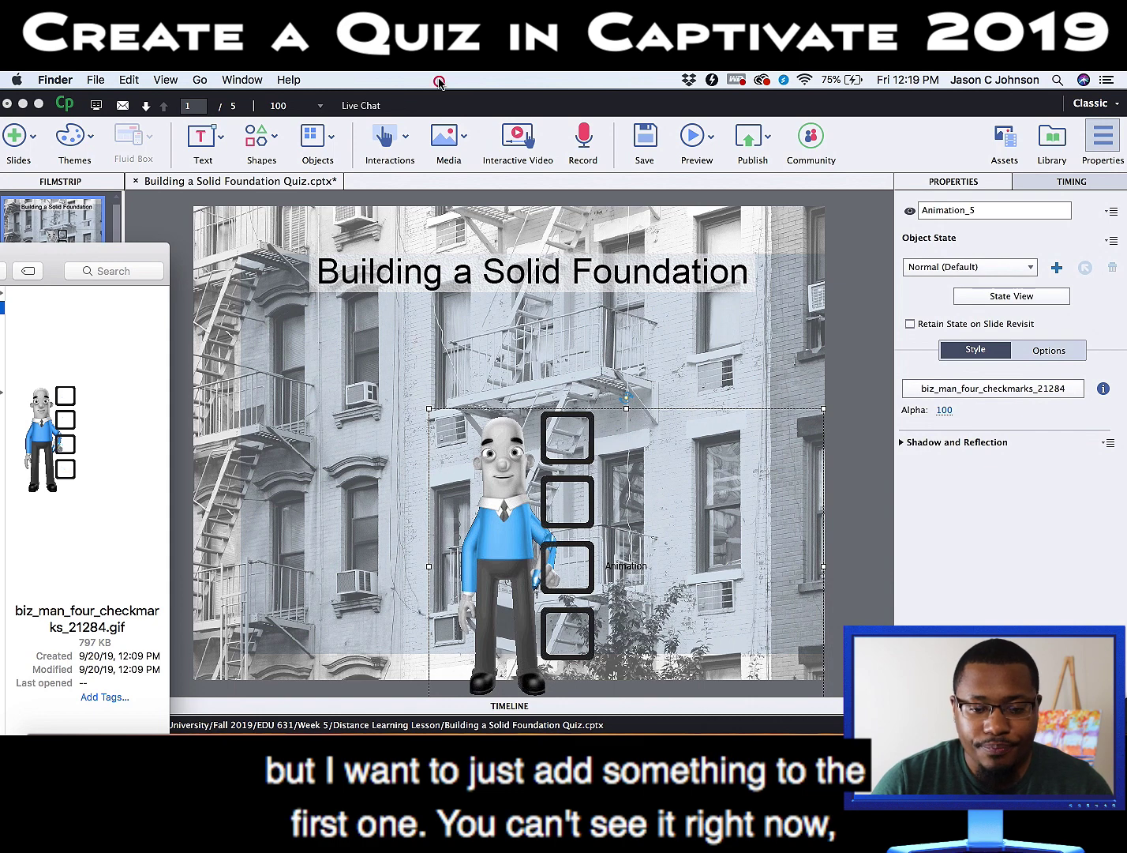
click(496, 308)
click(584, 444)
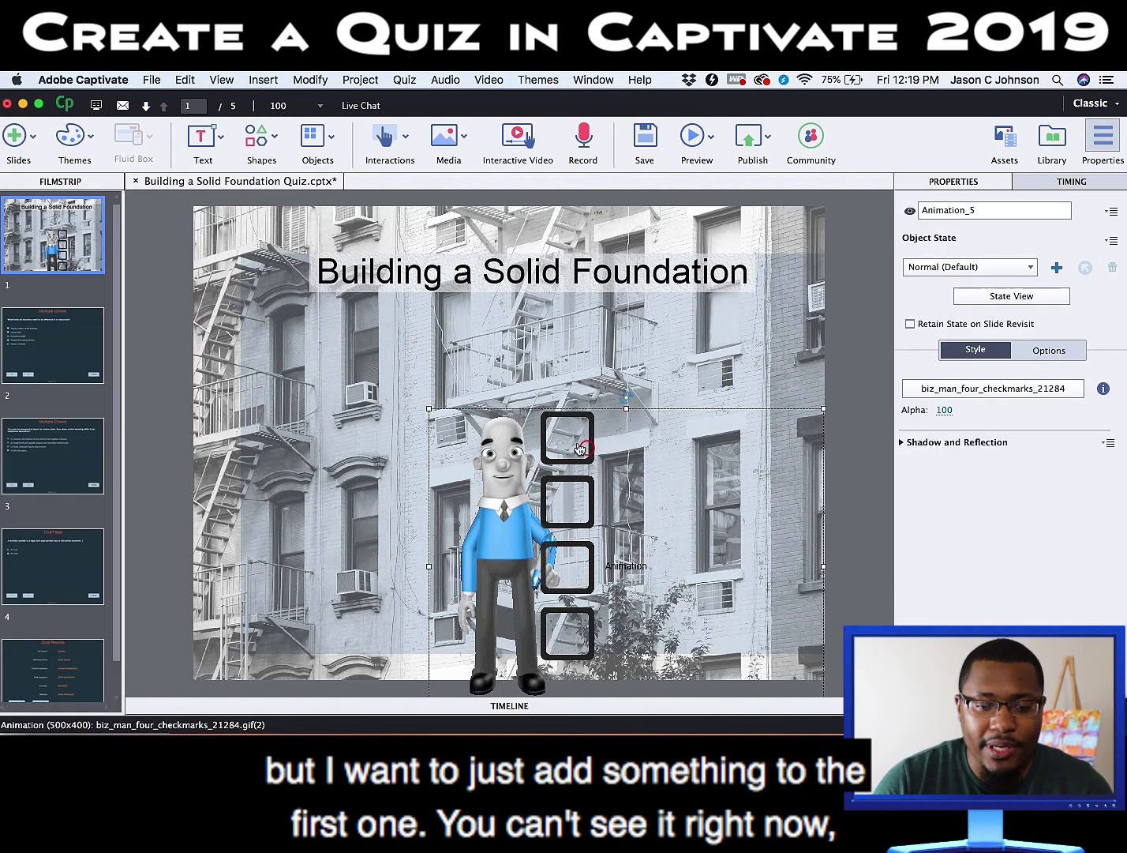
drag(488, 351, 492, 359)
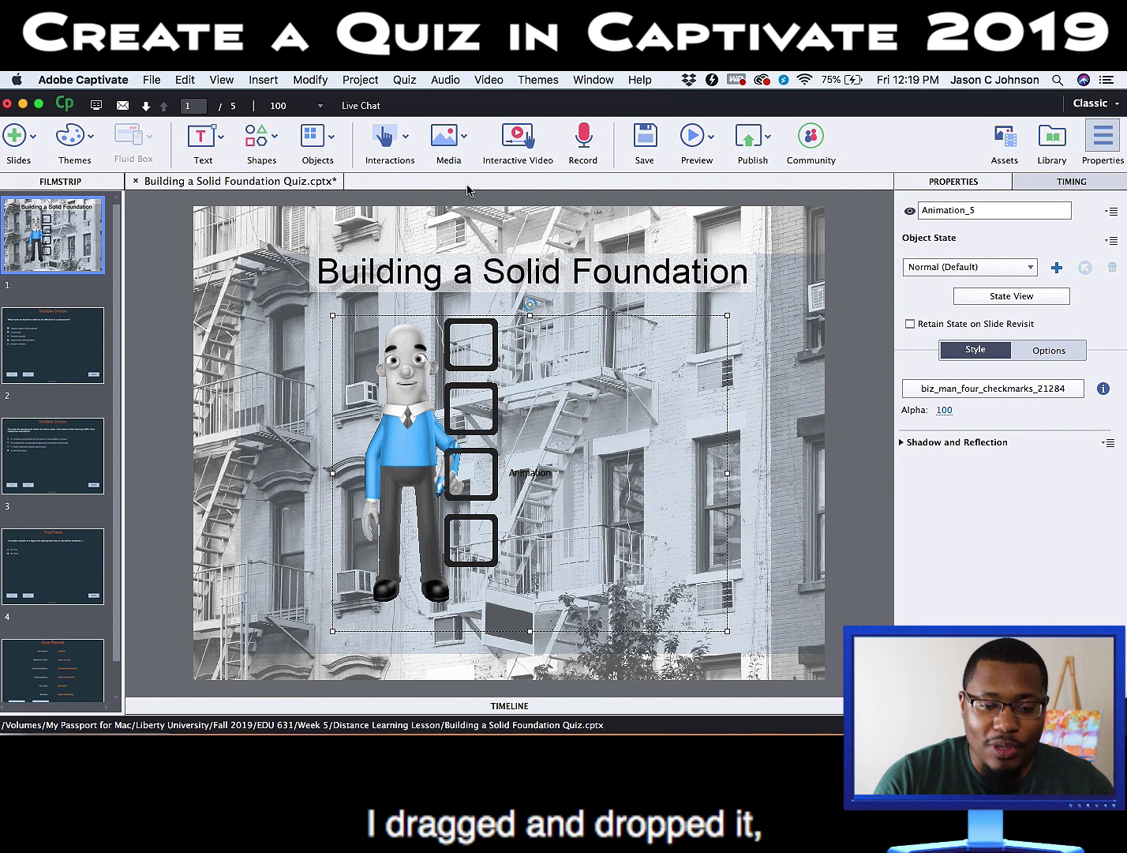
click(464, 143)
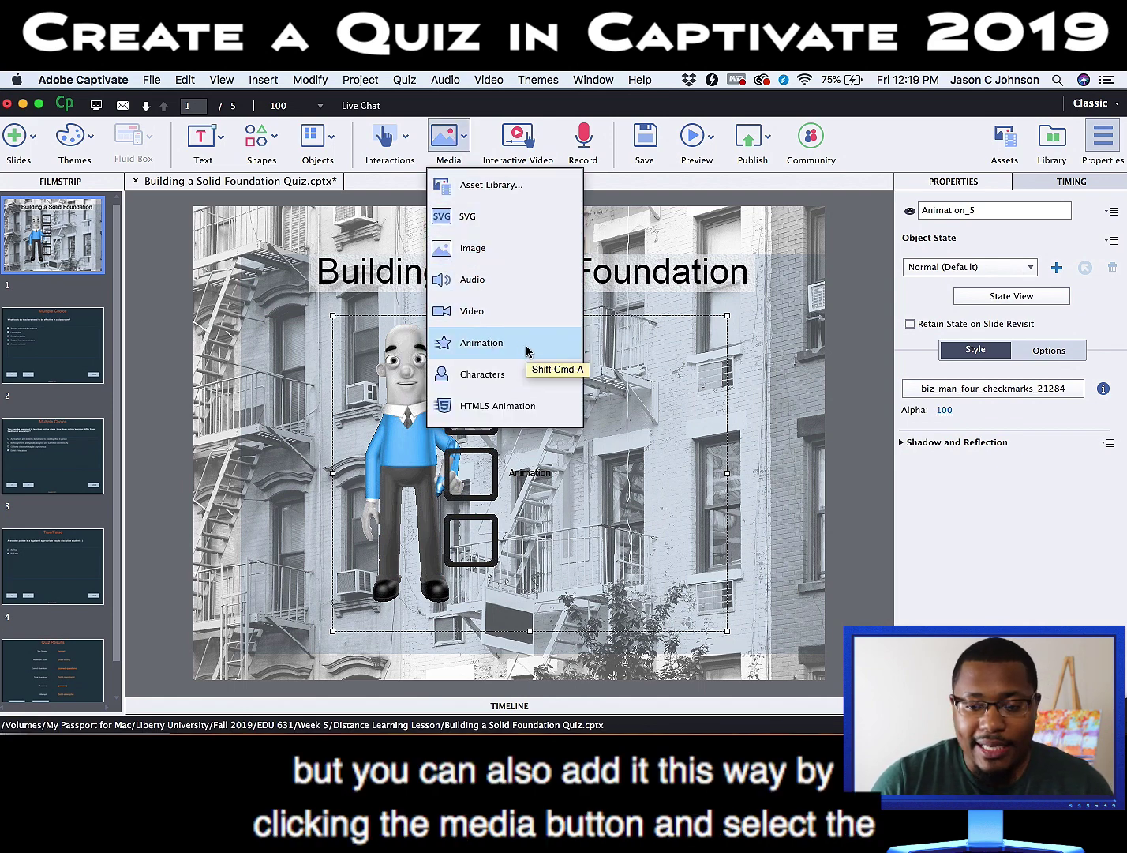
click(466, 140)
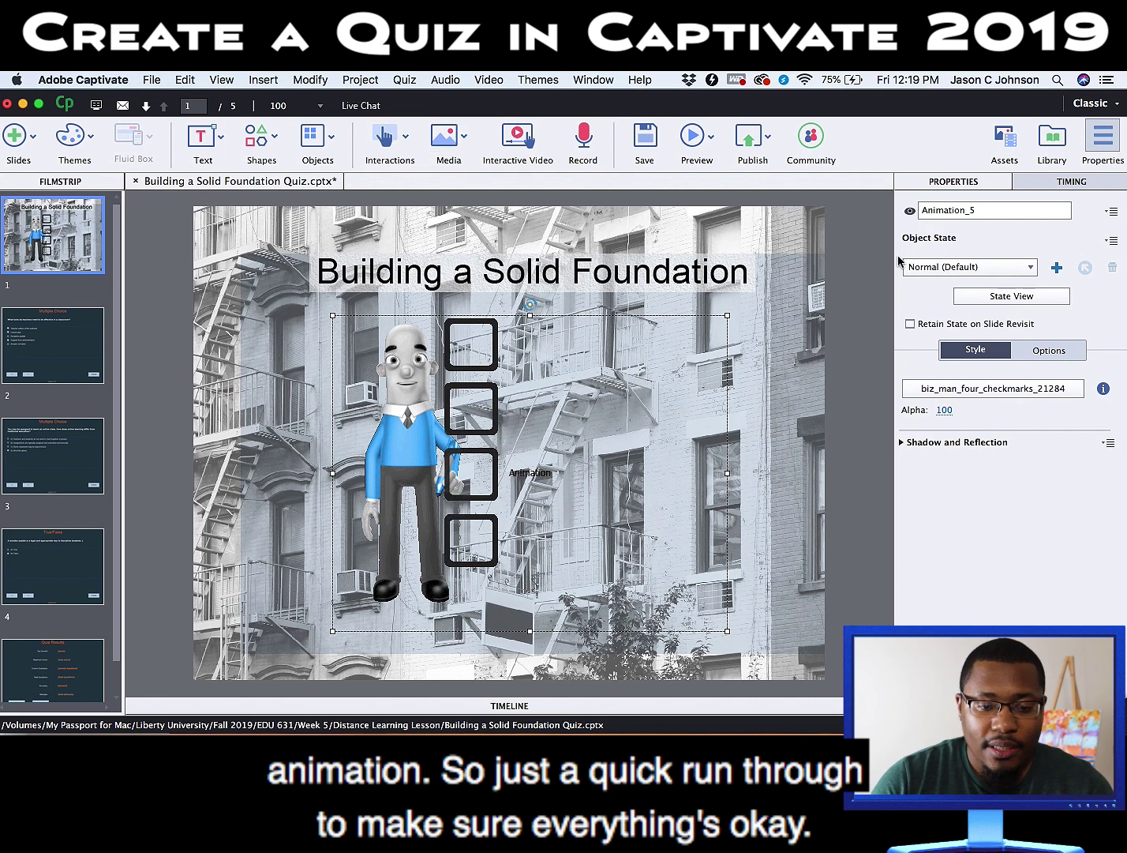
click(857, 236)
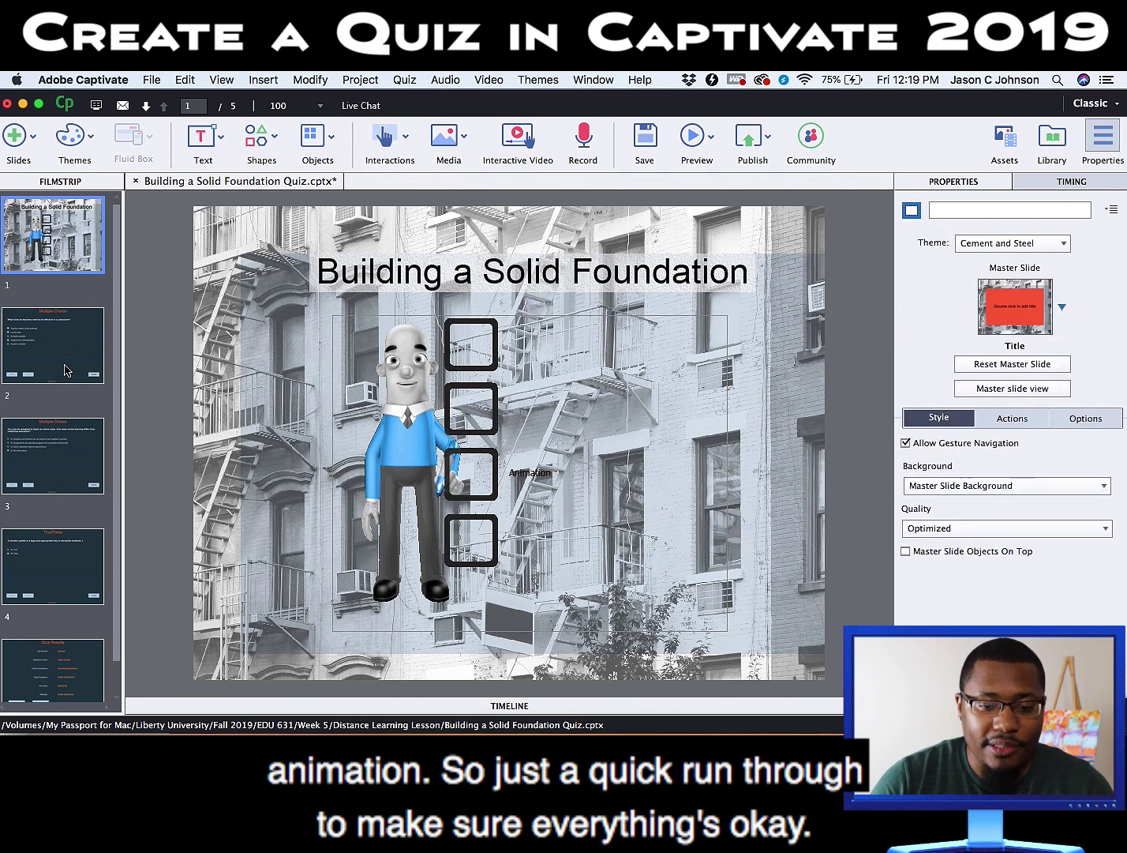
click(65, 370)
key(Down)
key(Down)
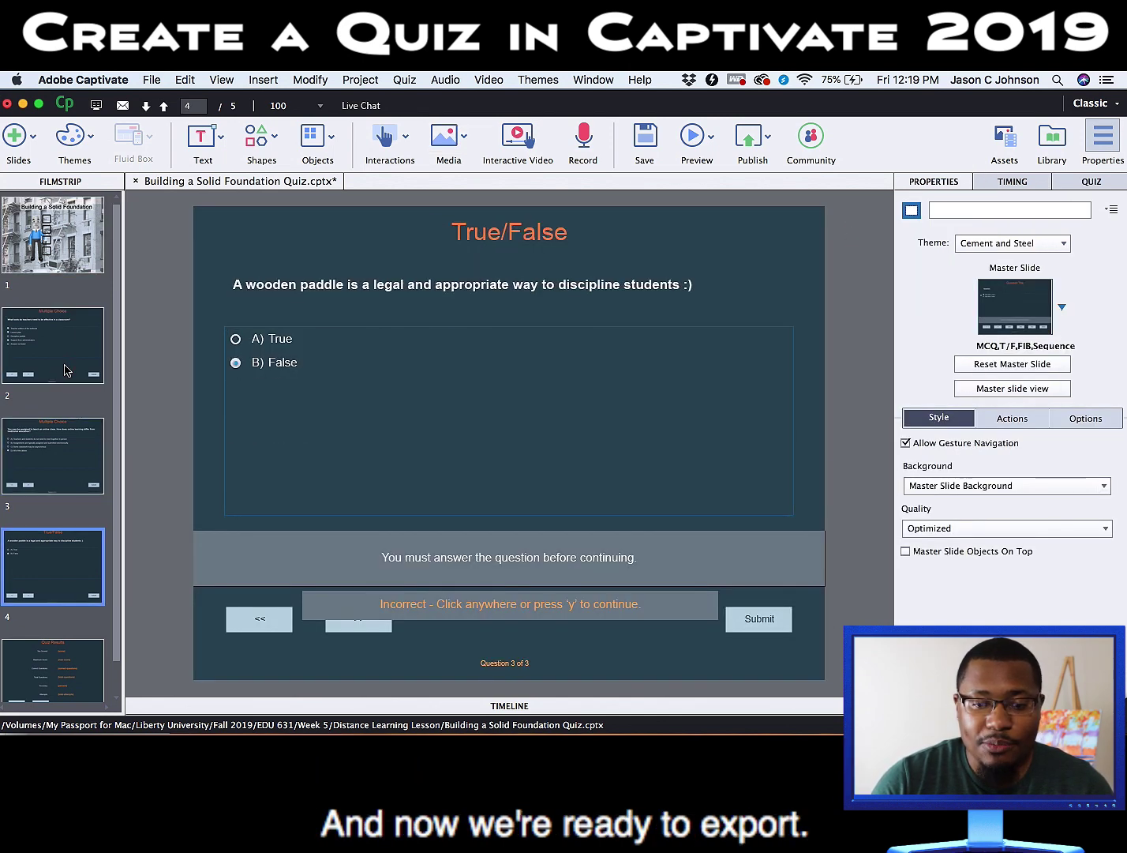
key(Down)
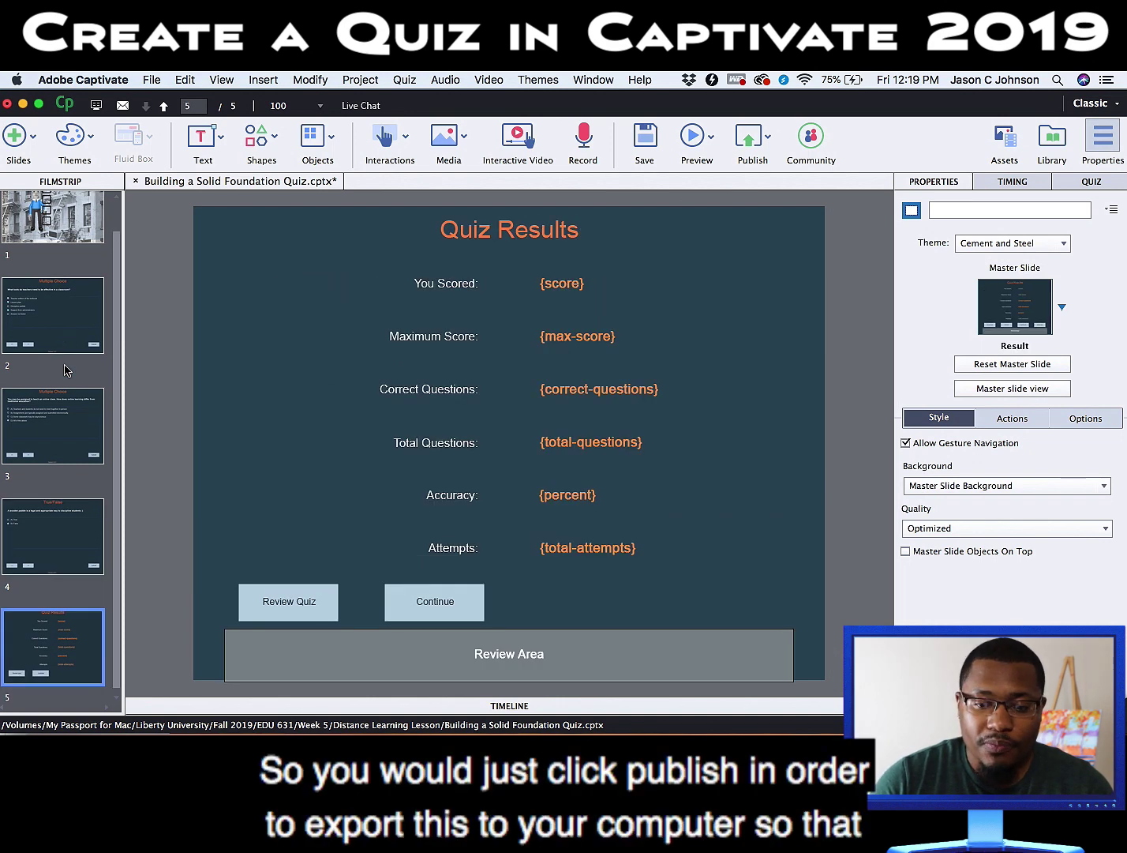
key(Up)
key(Up)
key(Up)
key(Up)
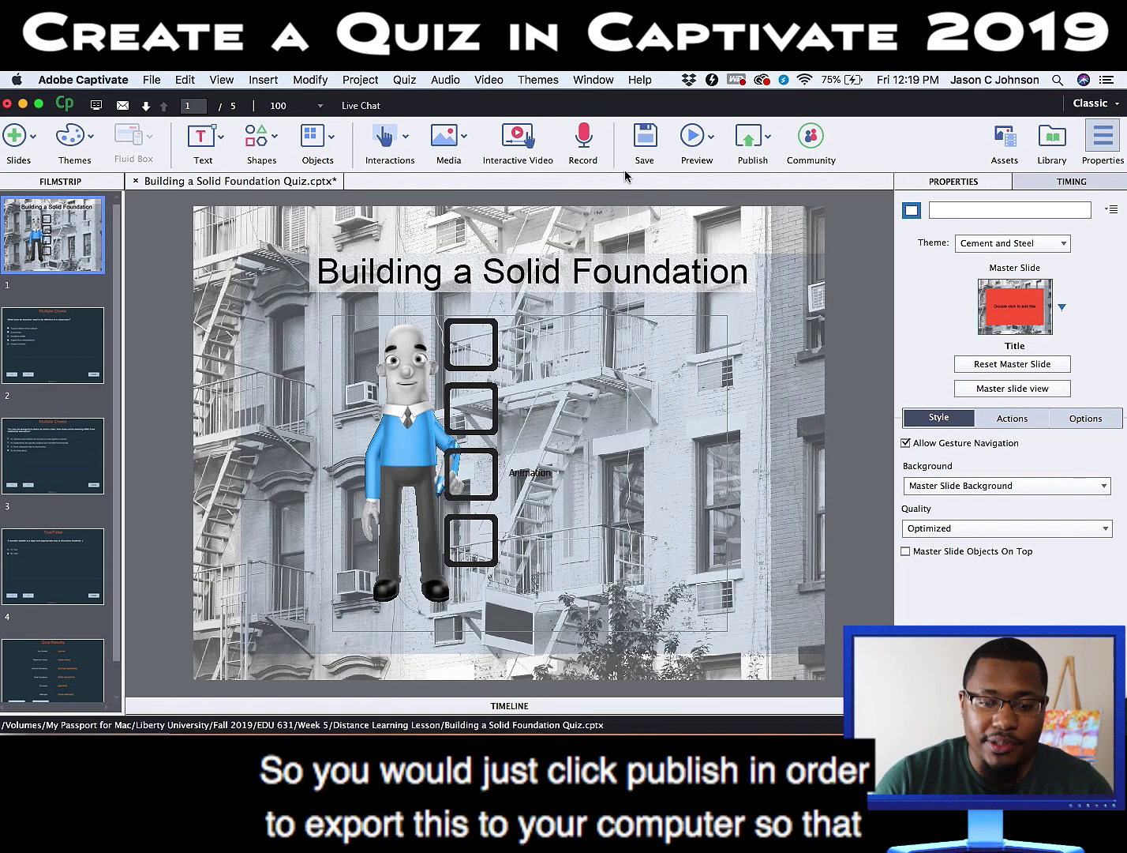
click(771, 142)
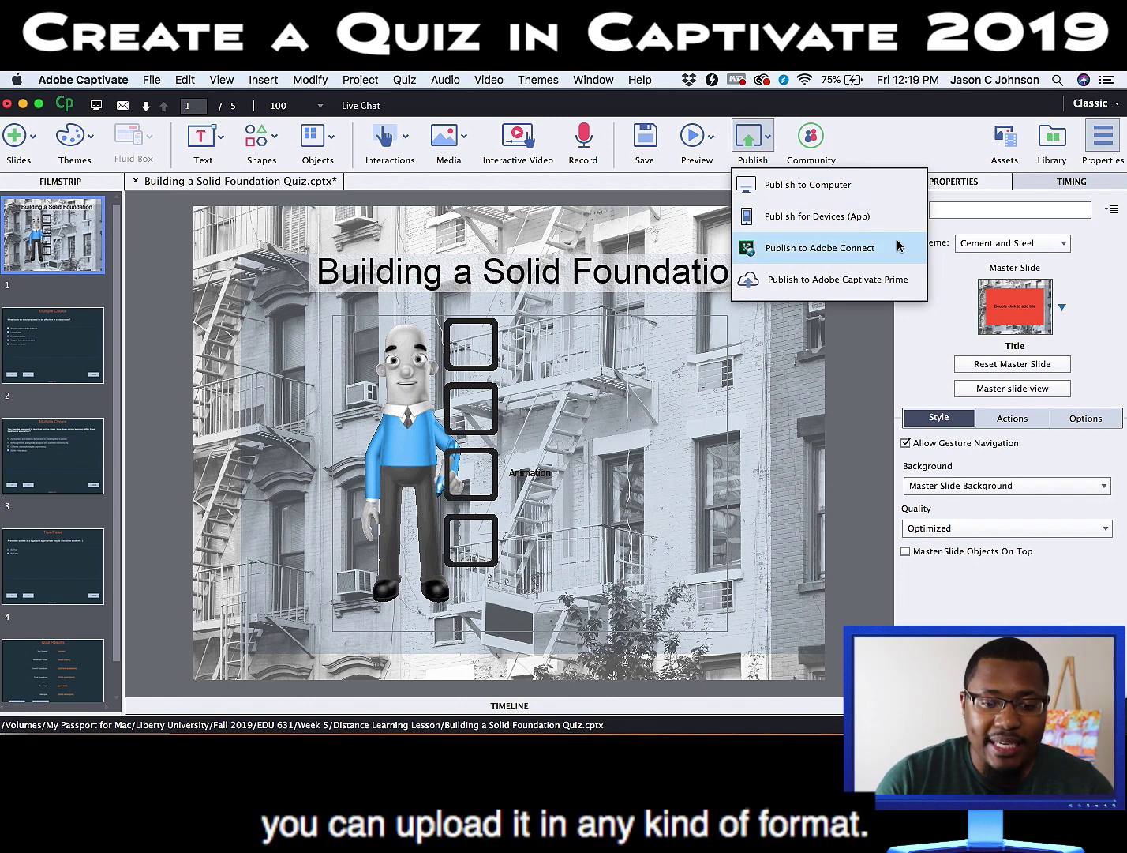
click(885, 179)
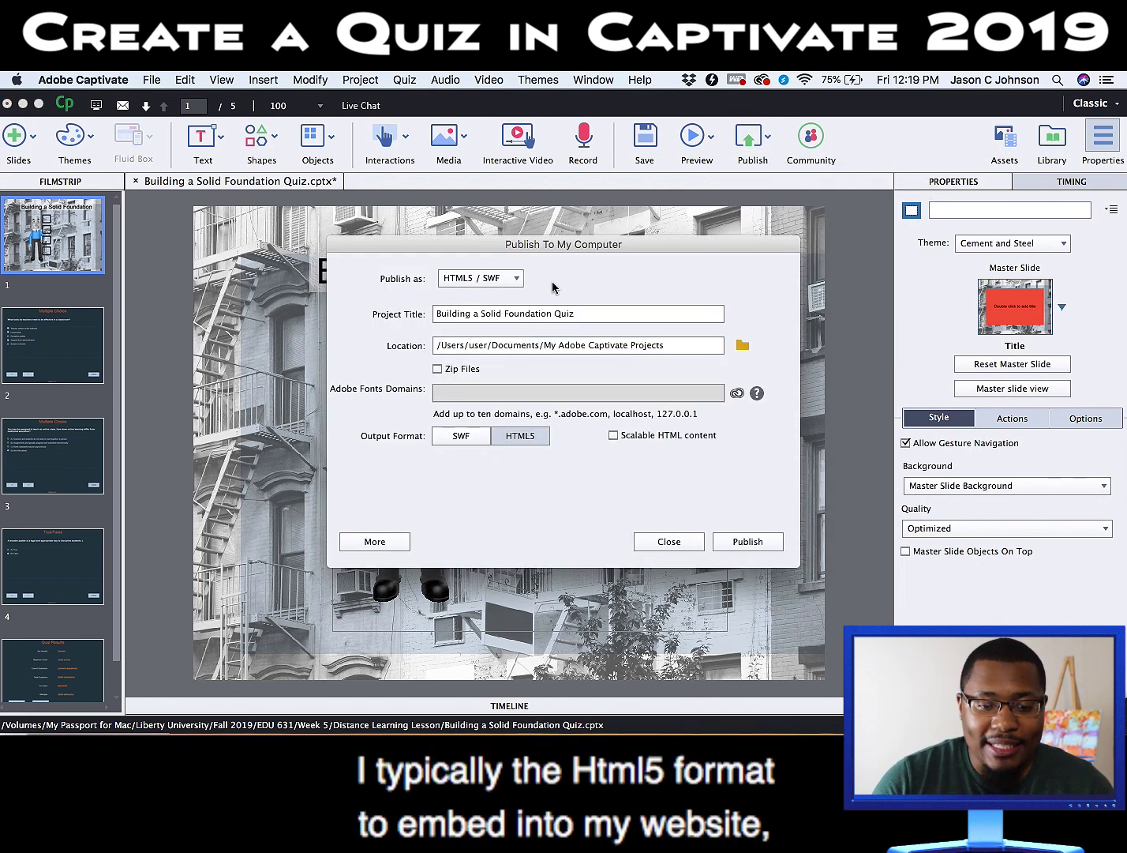
click(515, 278)
click(512, 314)
click(514, 278)
click(514, 326)
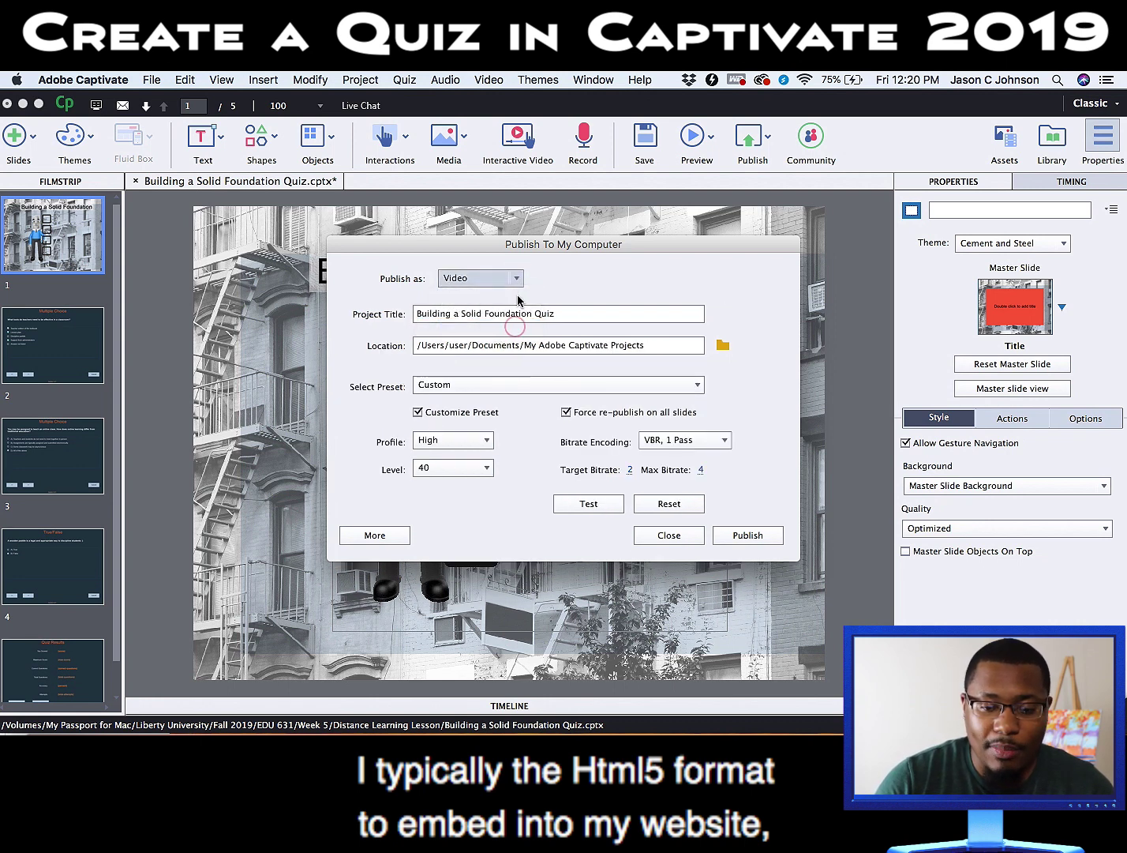
click(516, 279)
click(520, 294)
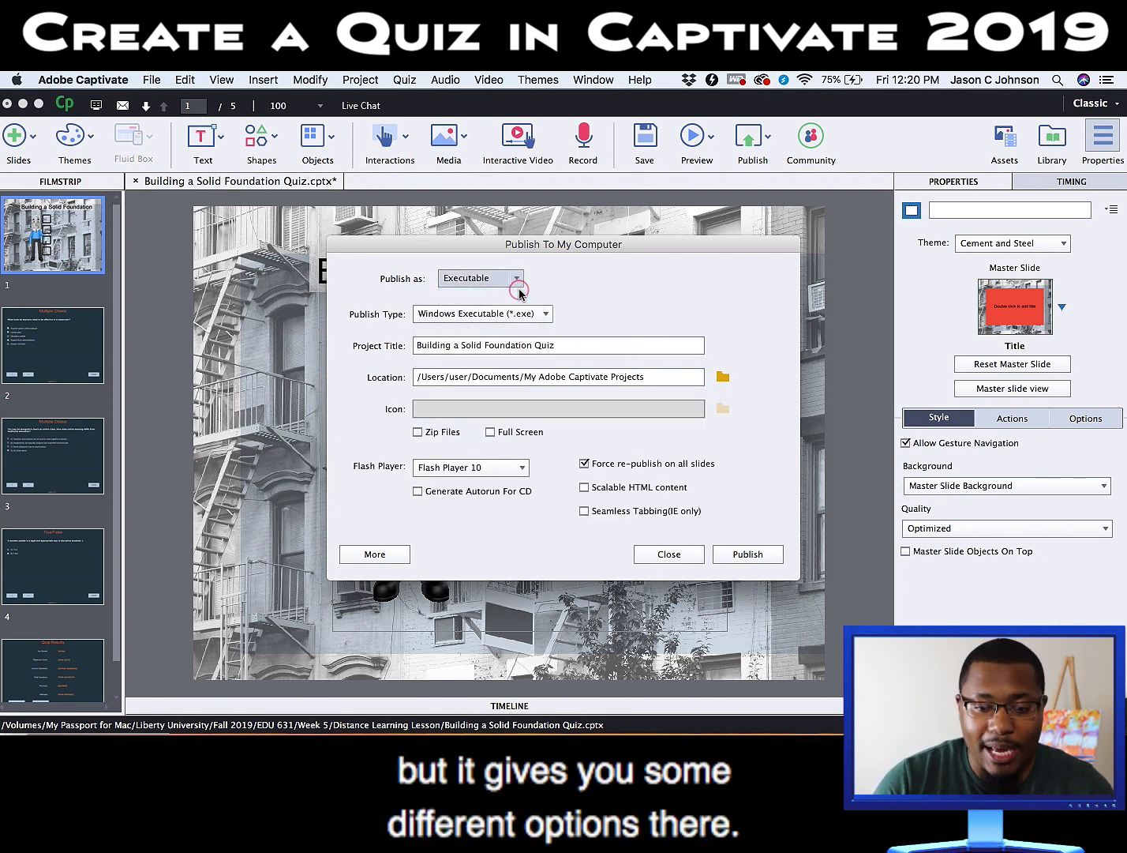
click(687, 541)
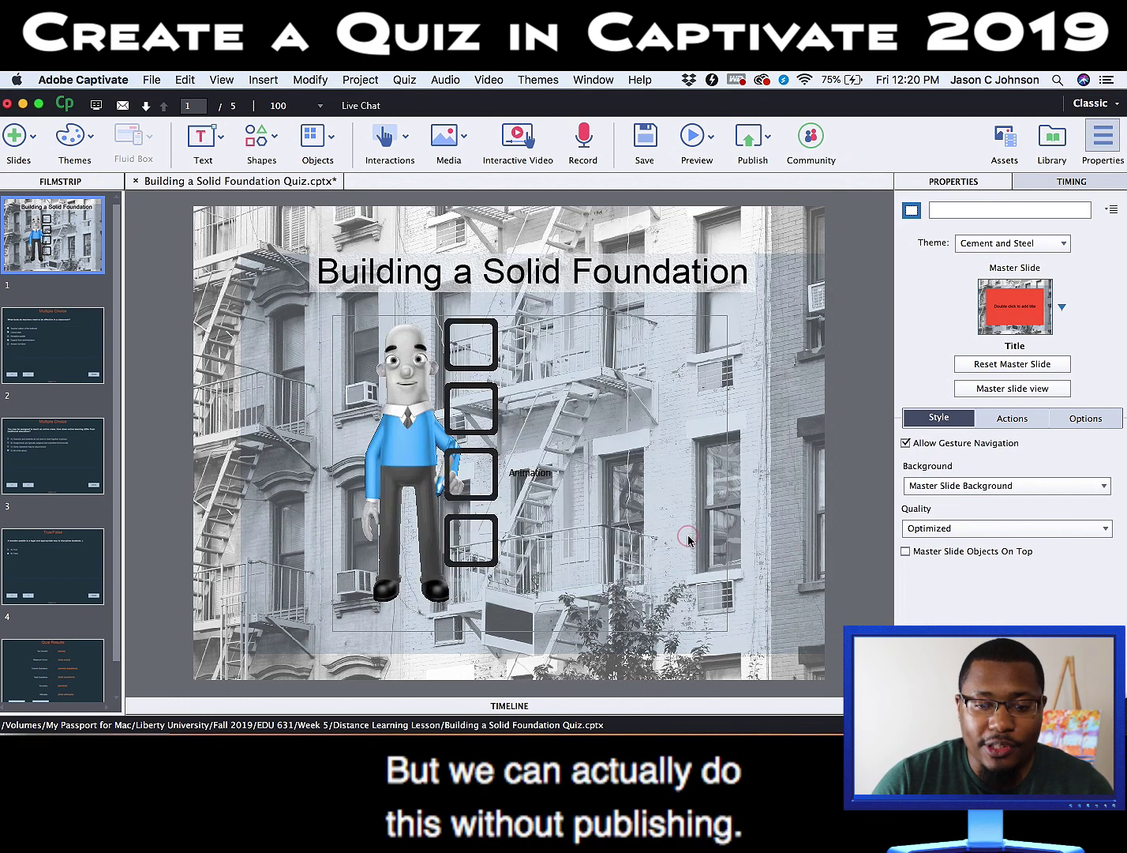
Step: Preview the quiz project as HTML5 in the browser from the Preview menu
click(695, 139)
click(751, 139)
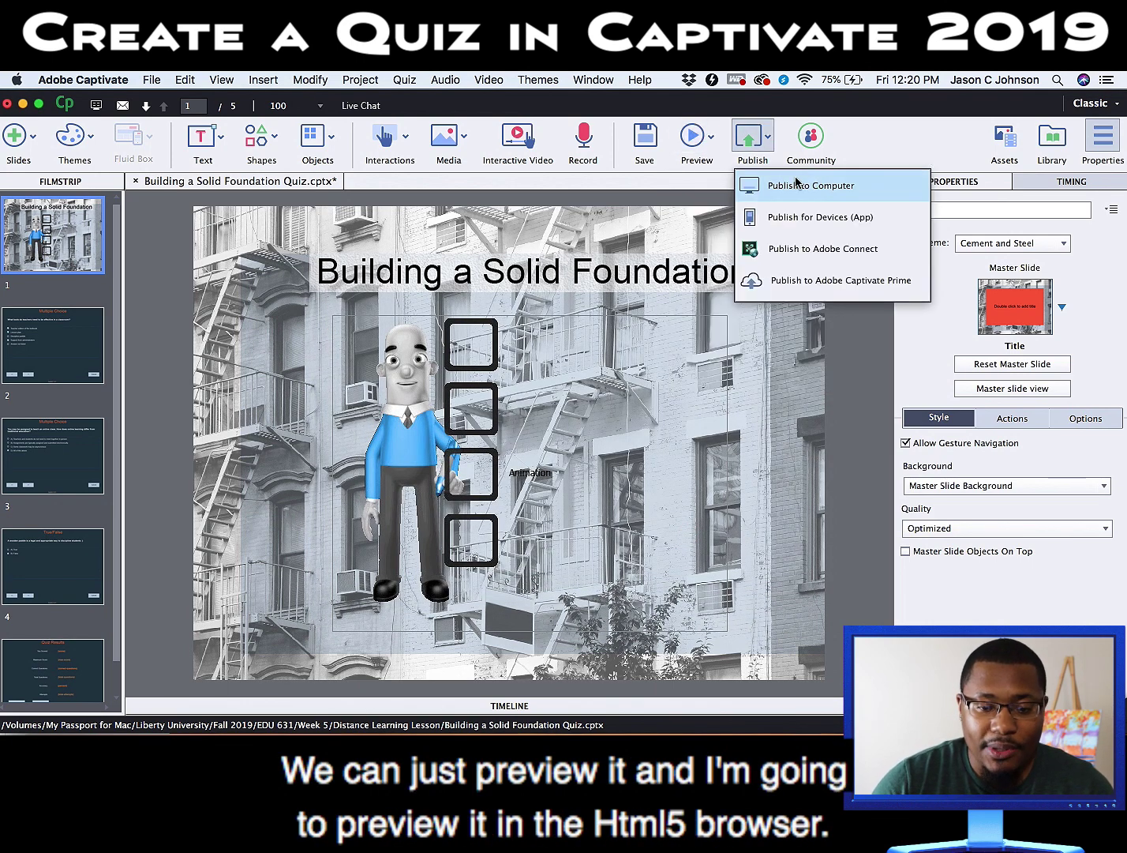
click(706, 141)
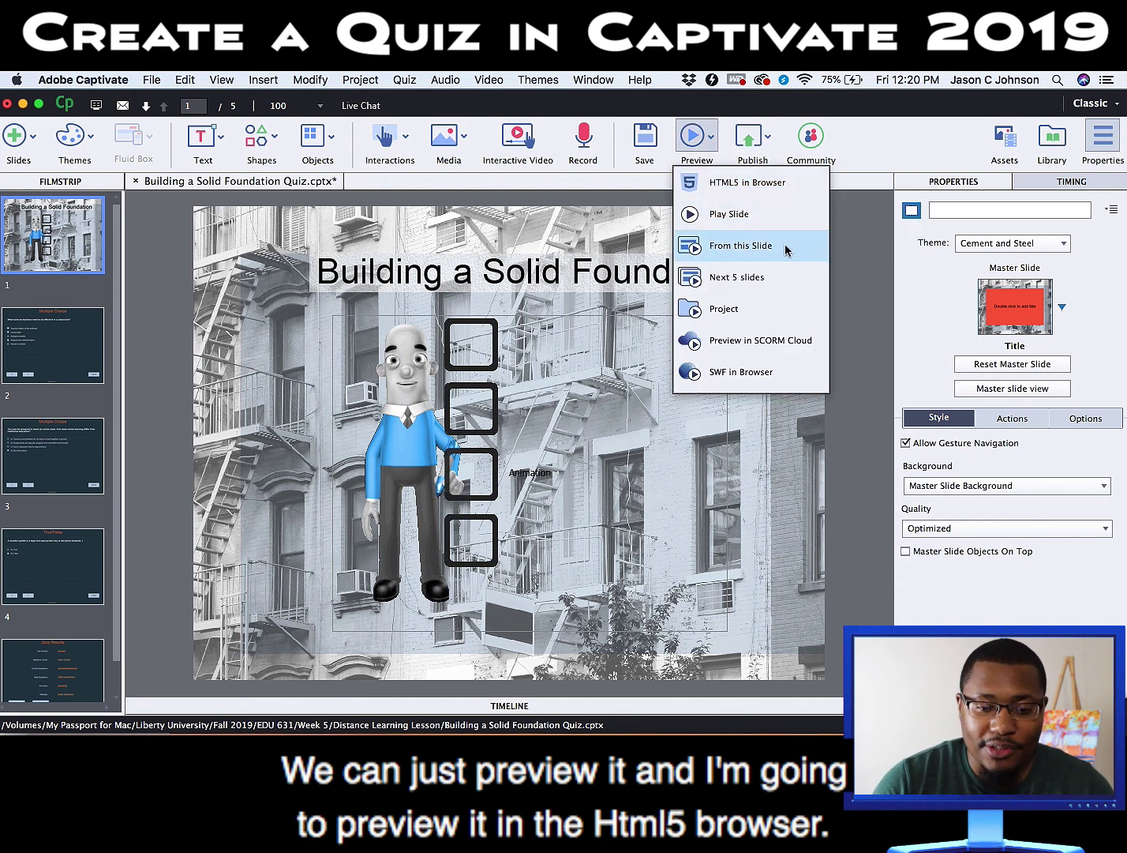
click(788, 183)
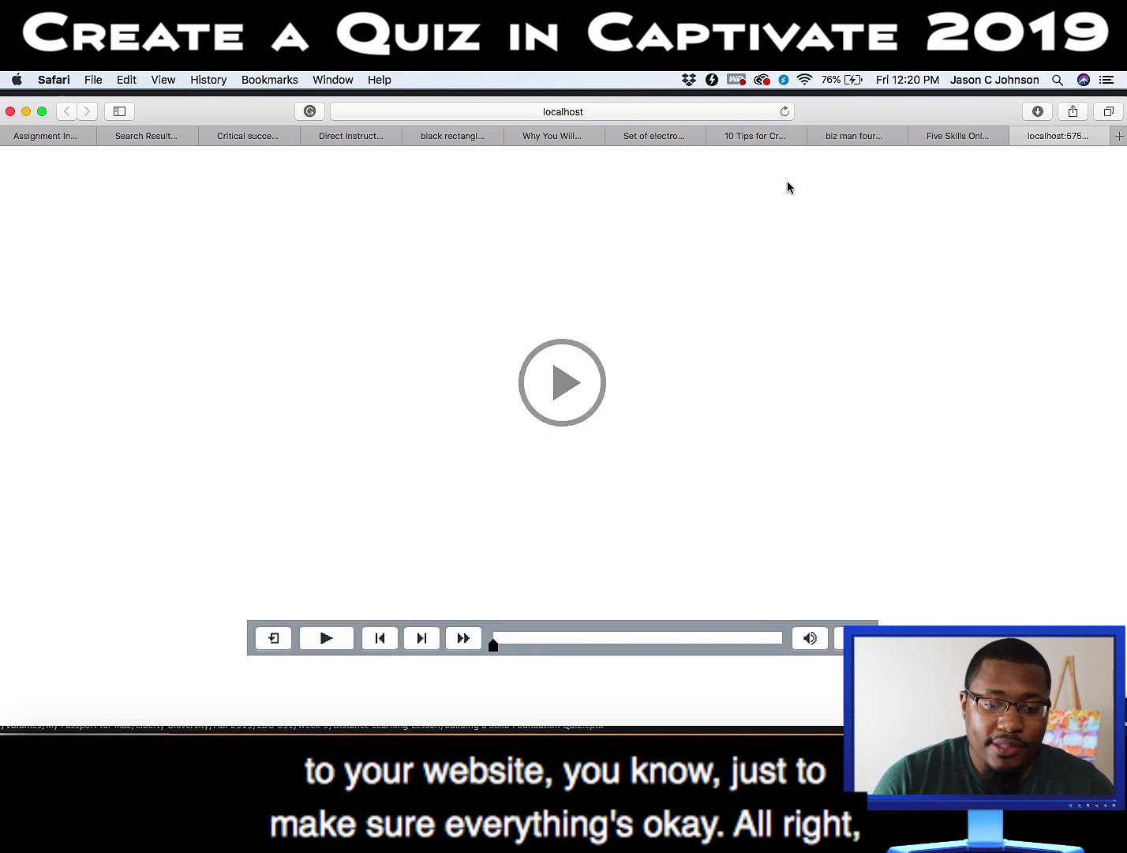
Step: Play the quiz preview, go to question 1, and submit Discipline paddle as an answer
click(564, 395)
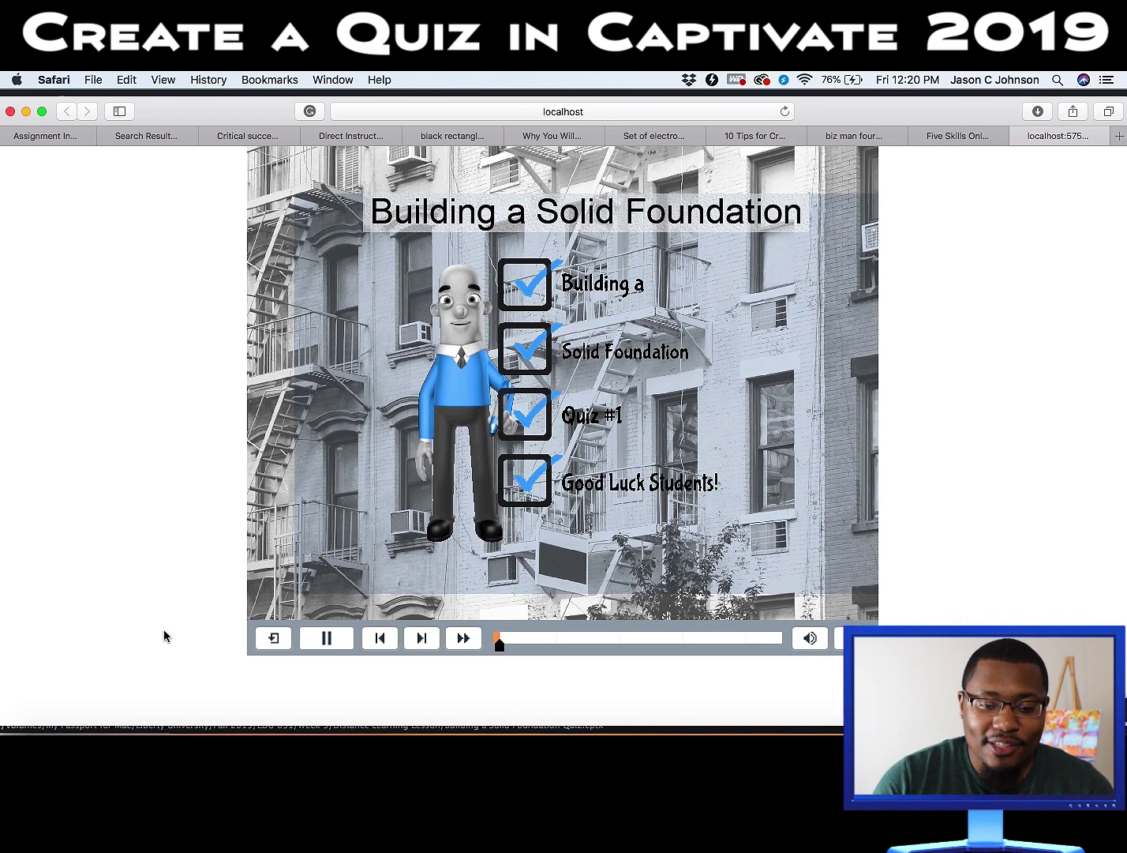
click(421, 640)
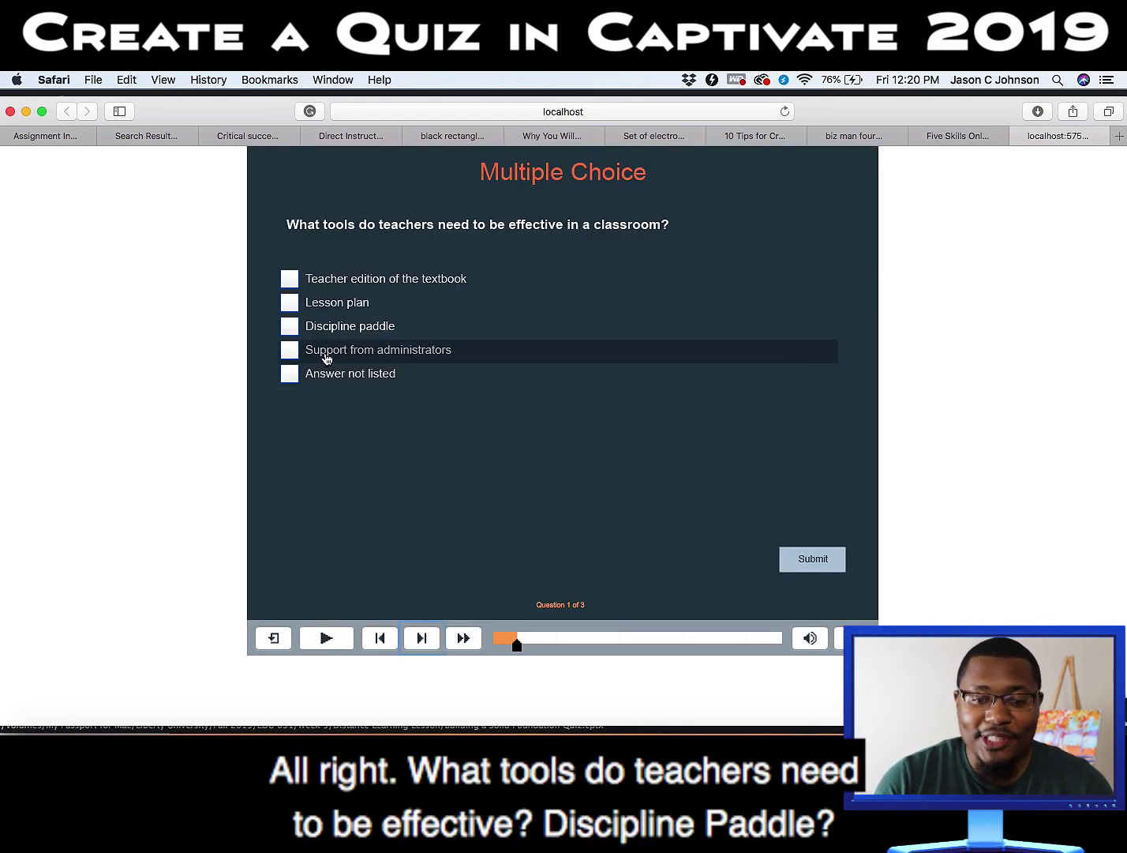
click(290, 325)
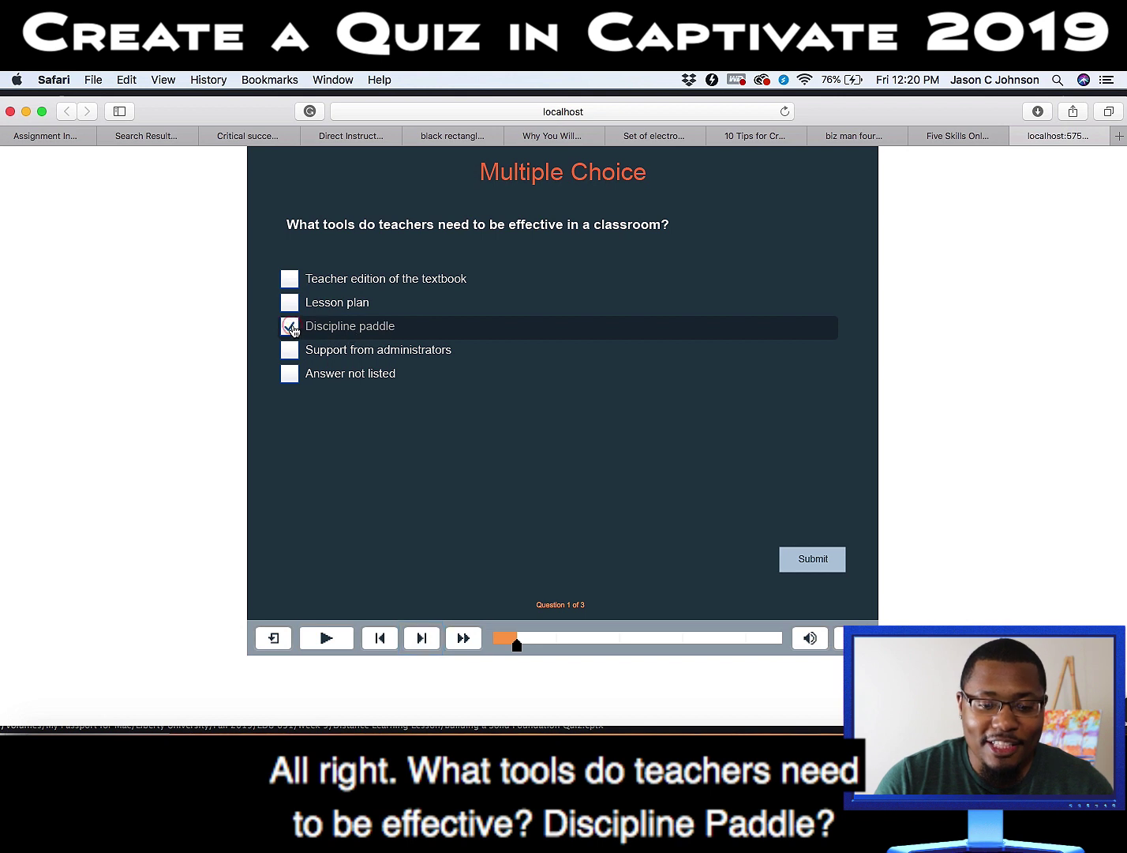
click(806, 560)
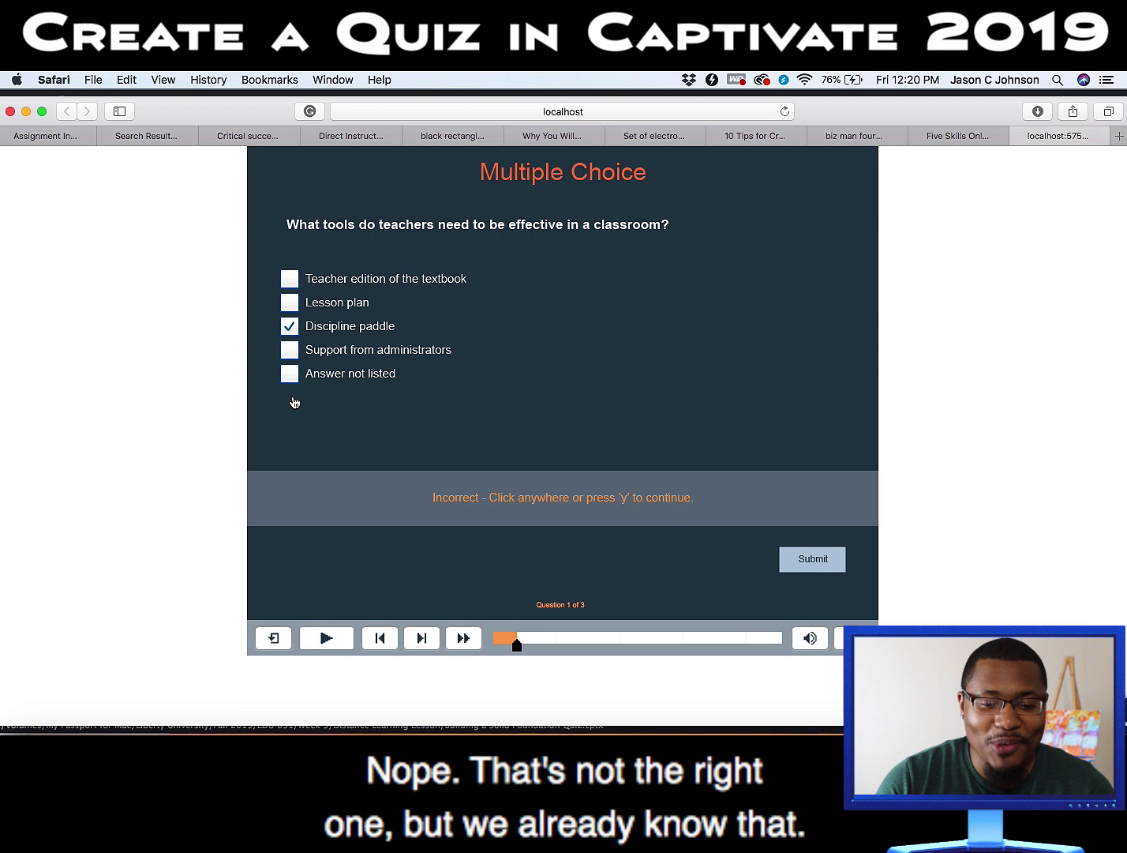
Step: Replace Discipline paddle with Teacher edition and Support from administrators, resubmit, and go to question 2
click(290, 326)
click(290, 325)
click(291, 278)
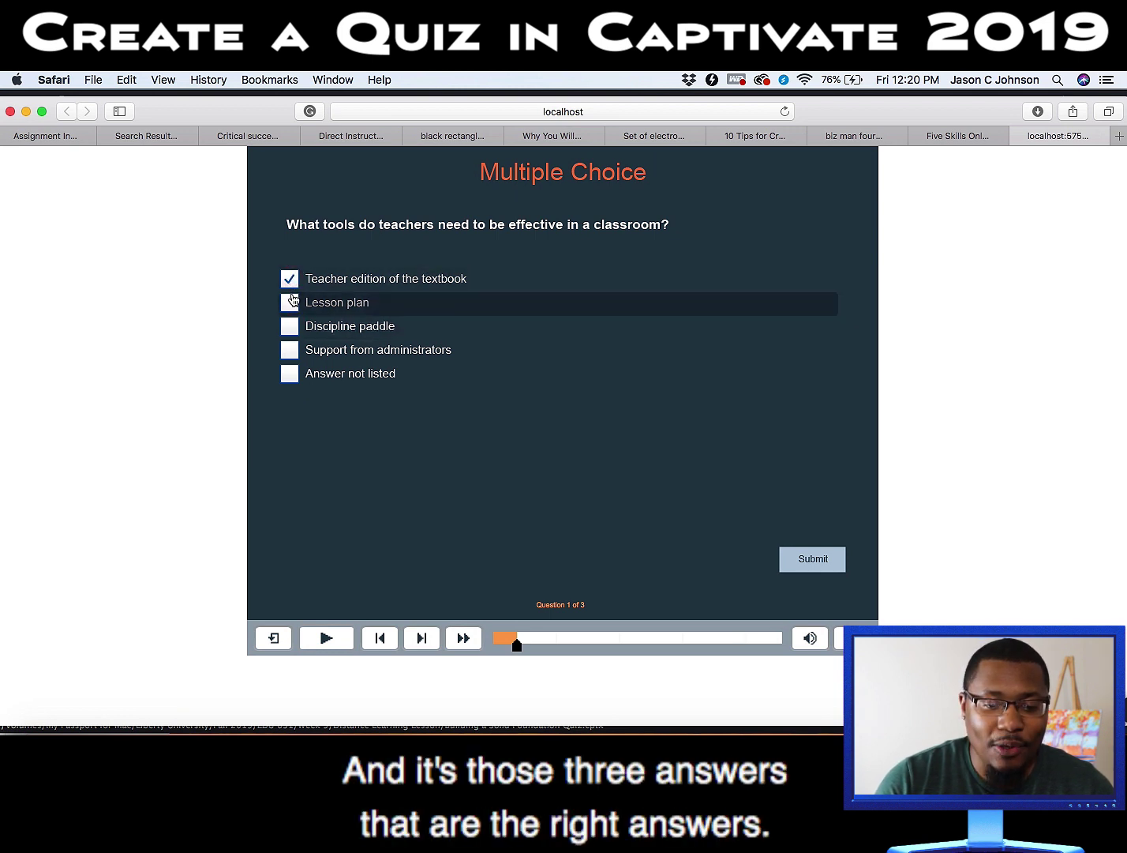
click(292, 352)
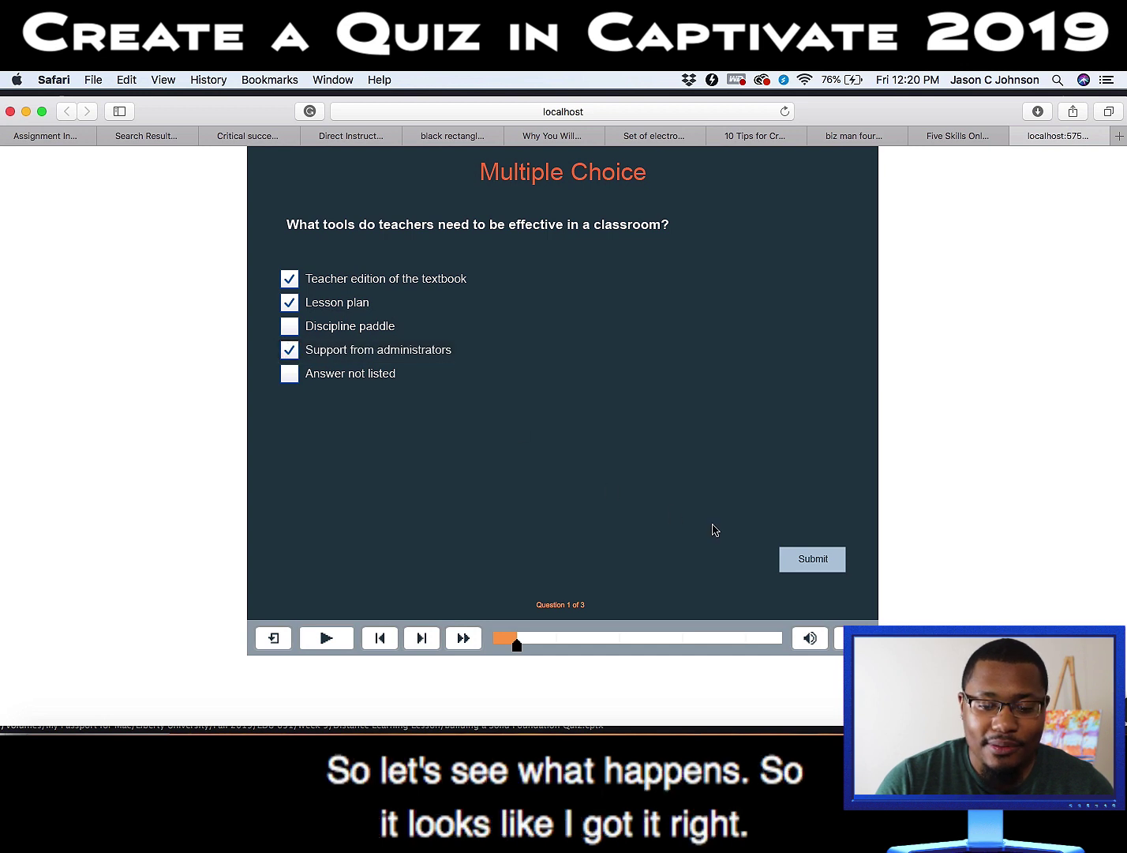
click(821, 561)
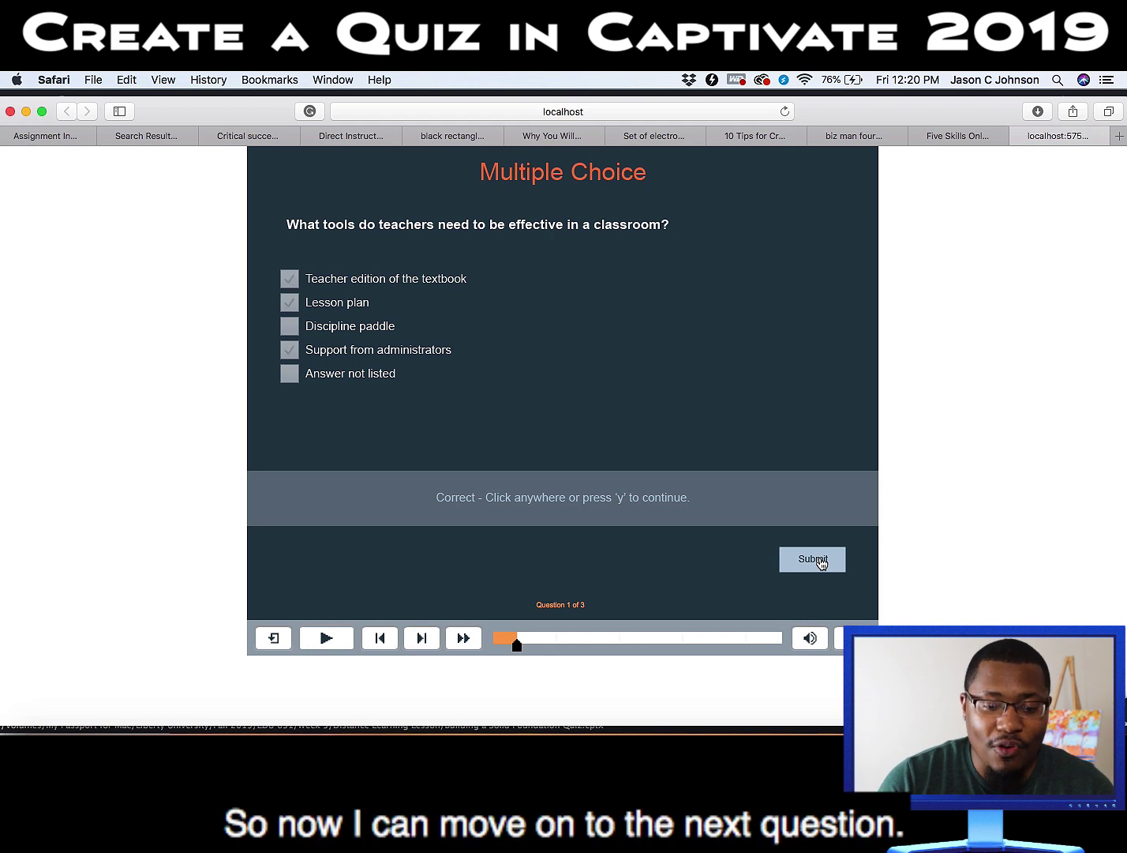
click(423, 636)
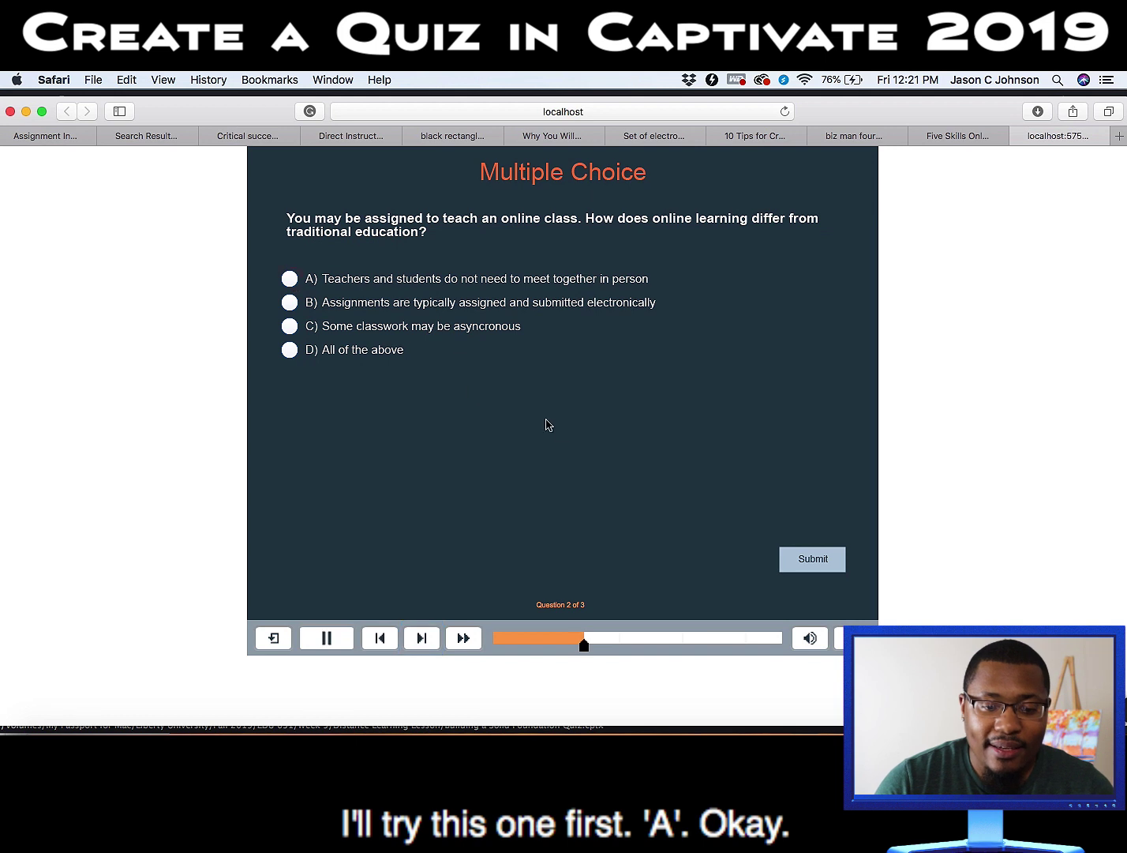
Step: Answer question 2 with All of the above after a wrong attempt with A
click(289, 279)
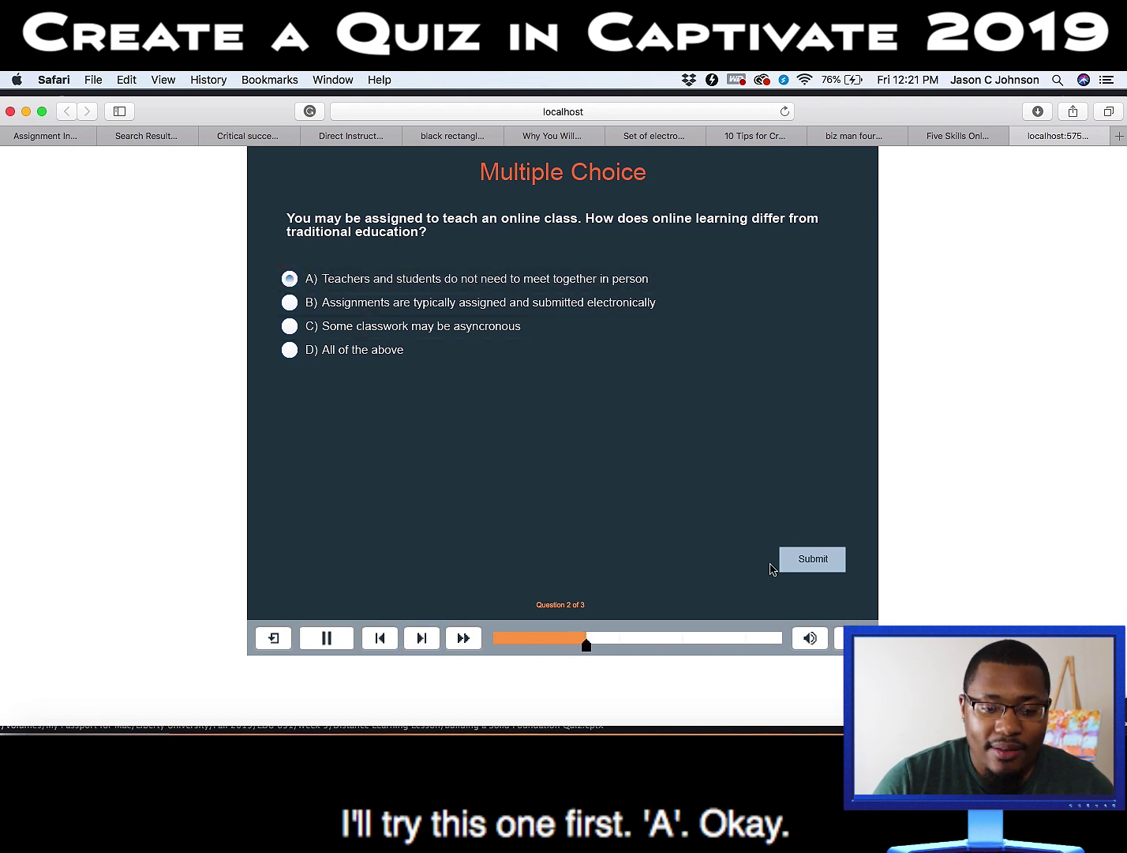
click(810, 559)
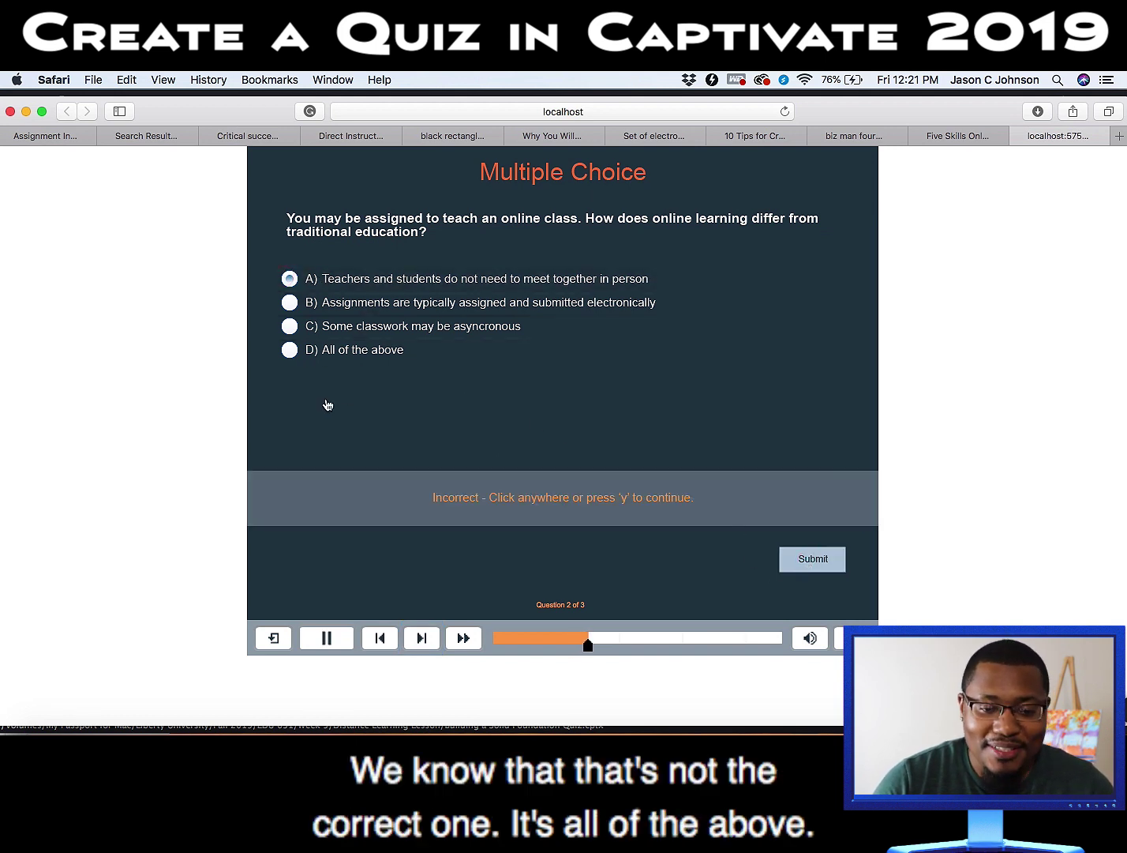
click(289, 350)
click(289, 351)
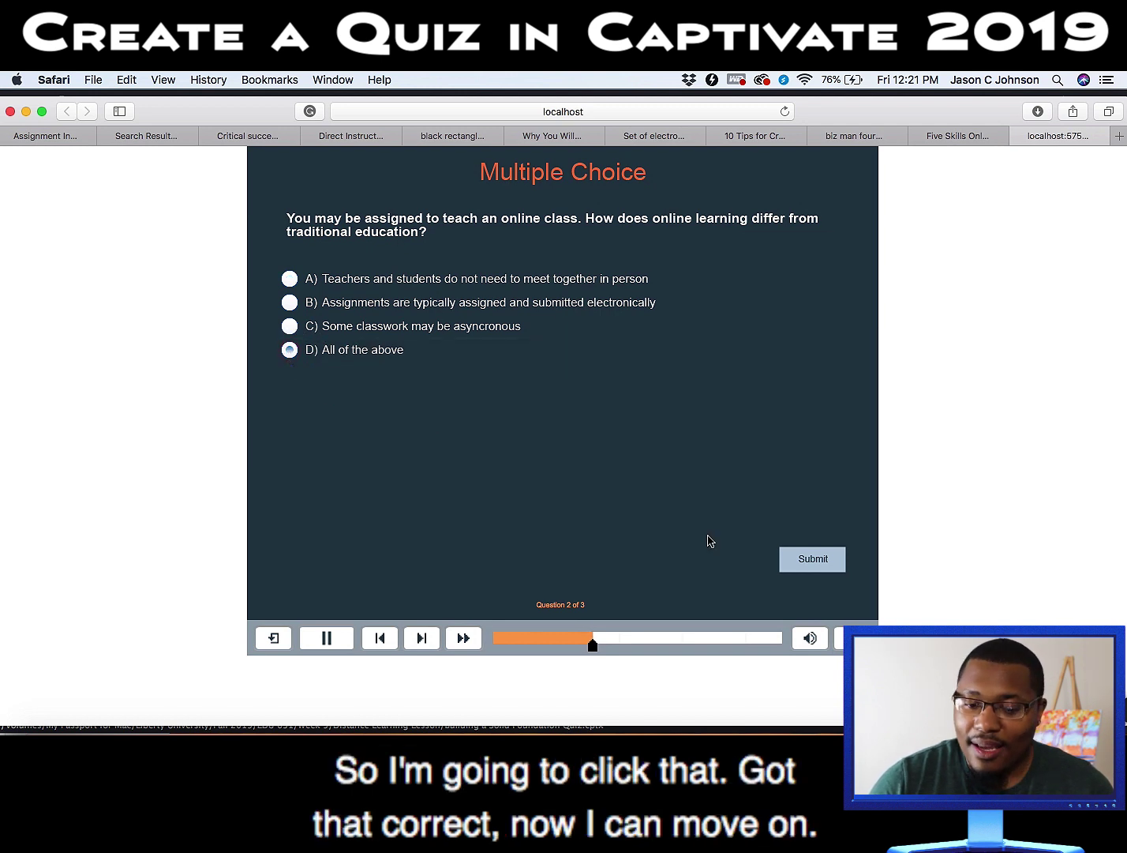
click(815, 562)
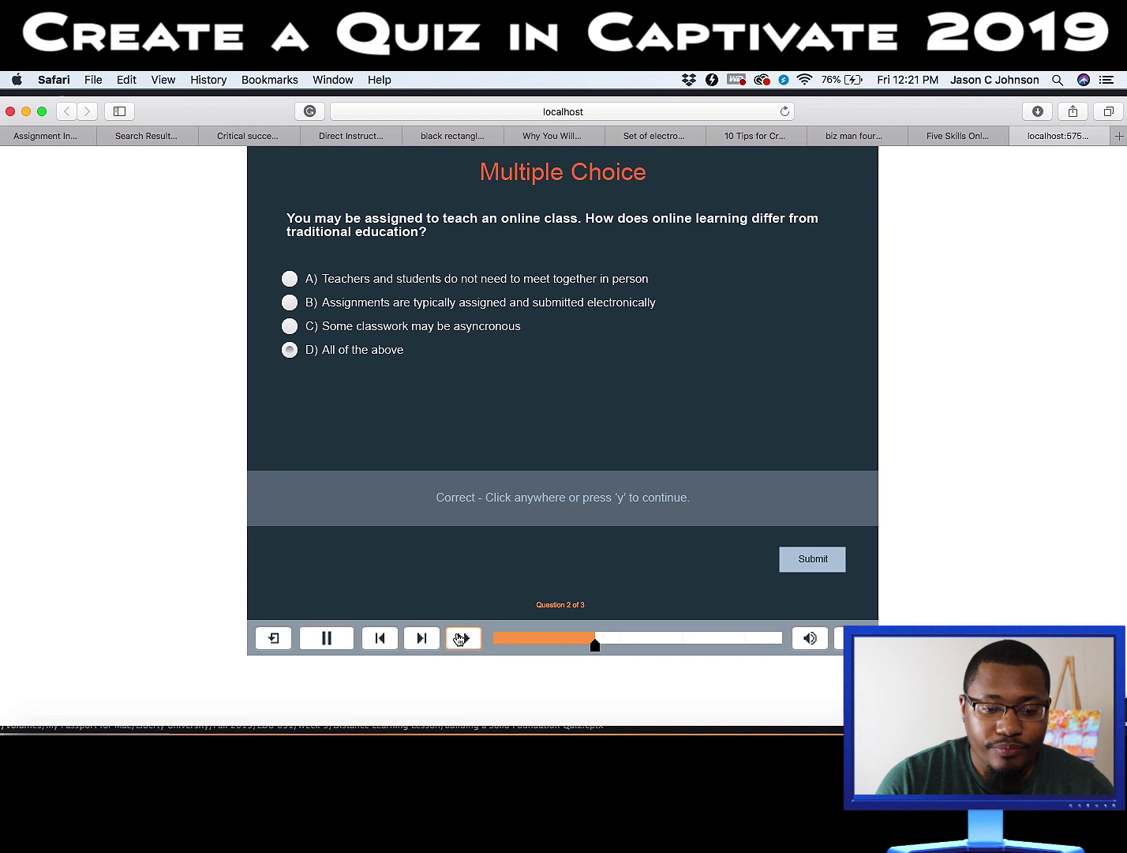
click(429, 643)
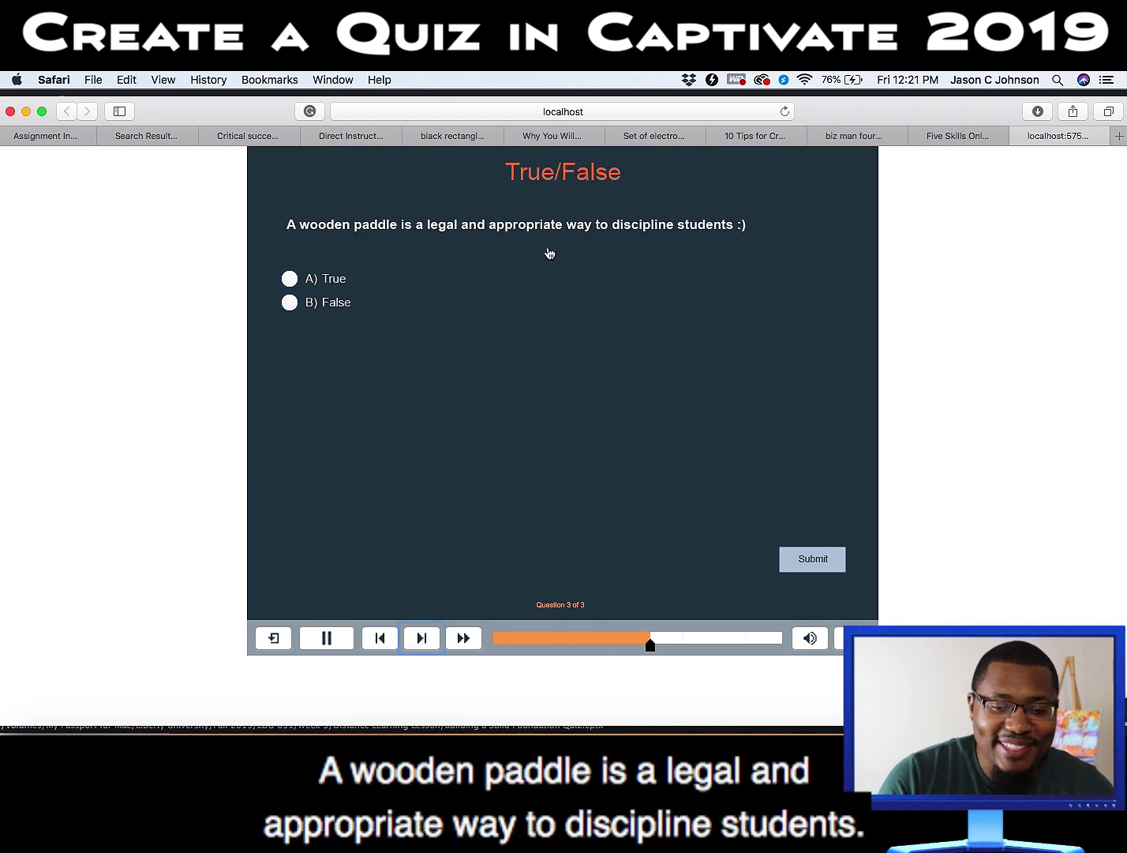
Step: Answer the True/False question with False after a wrong True attempt, then go to results
click(291, 278)
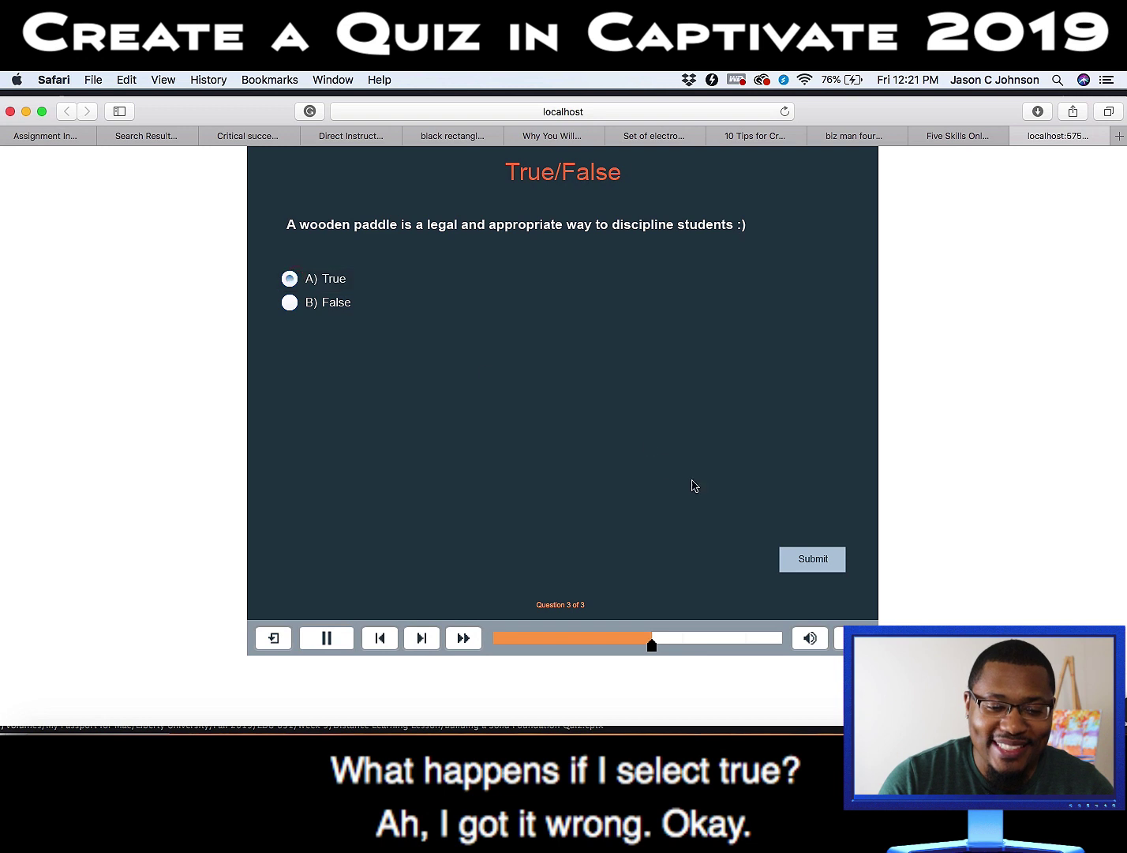
click(811, 560)
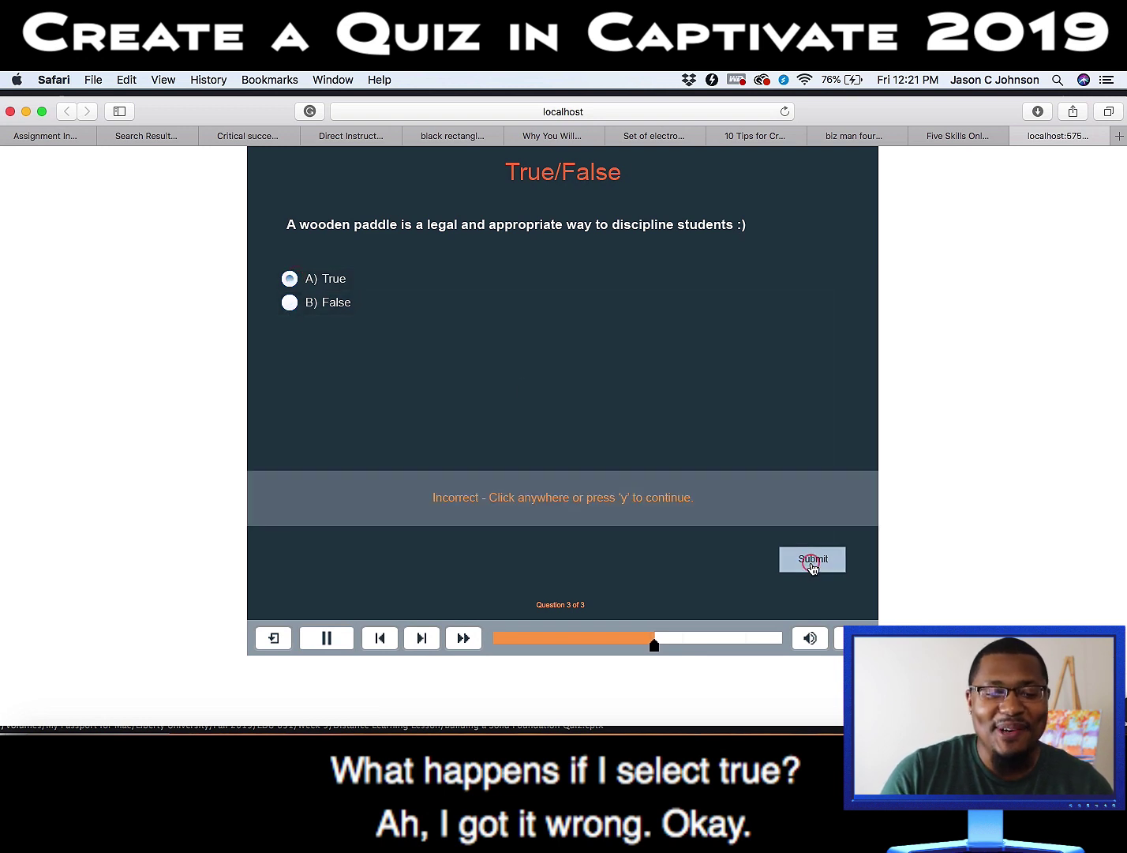
click(294, 312)
click(291, 303)
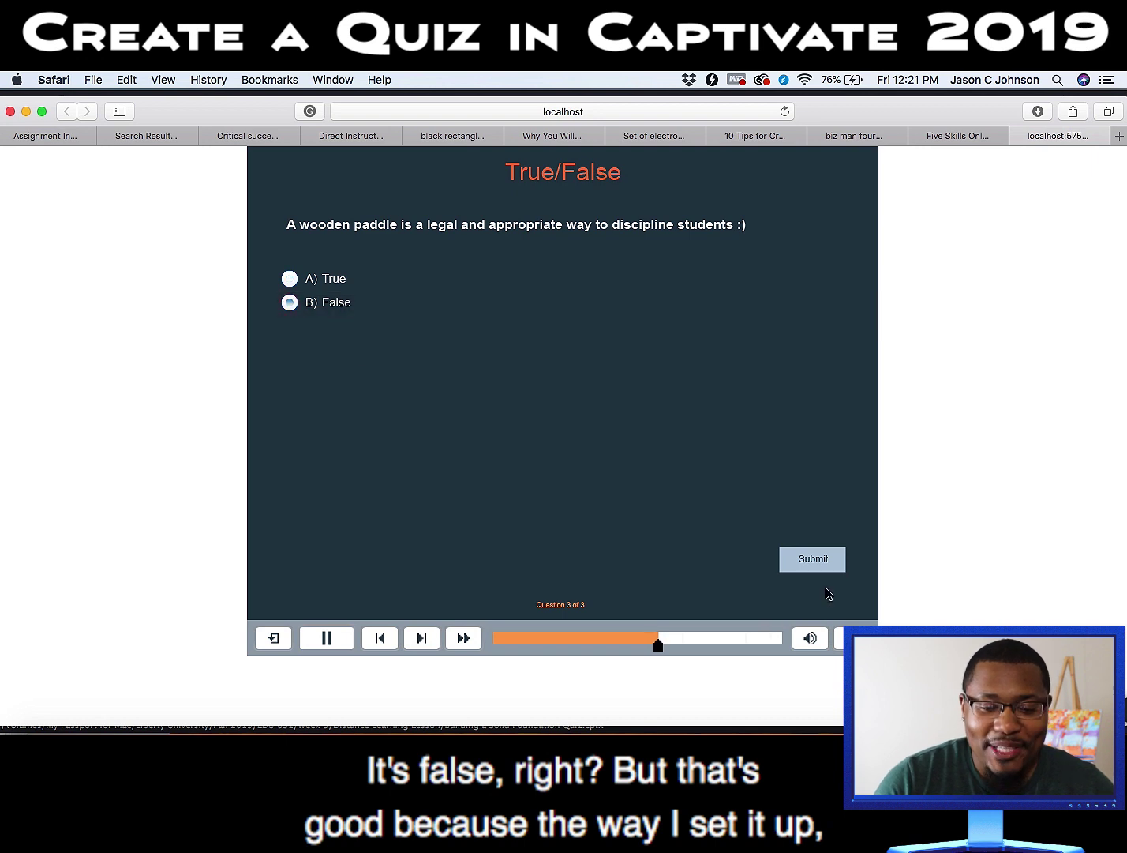
click(814, 561)
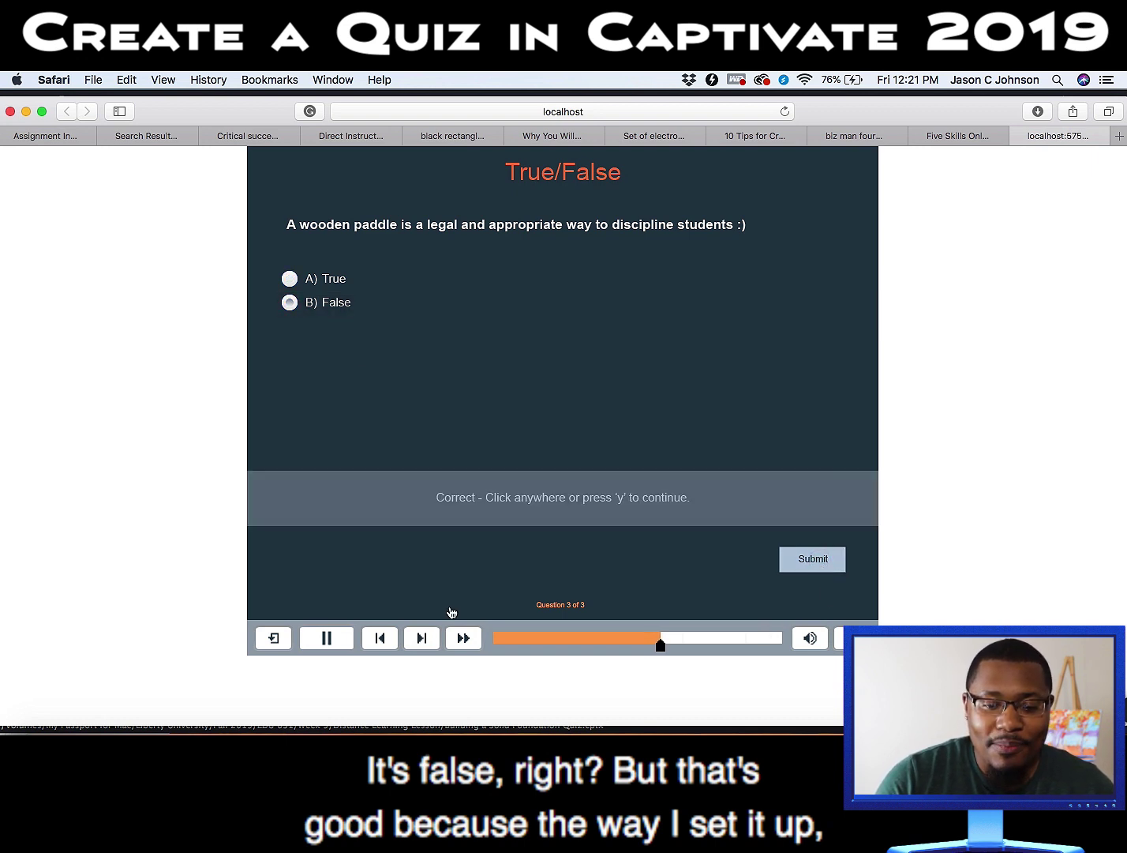
click(423, 641)
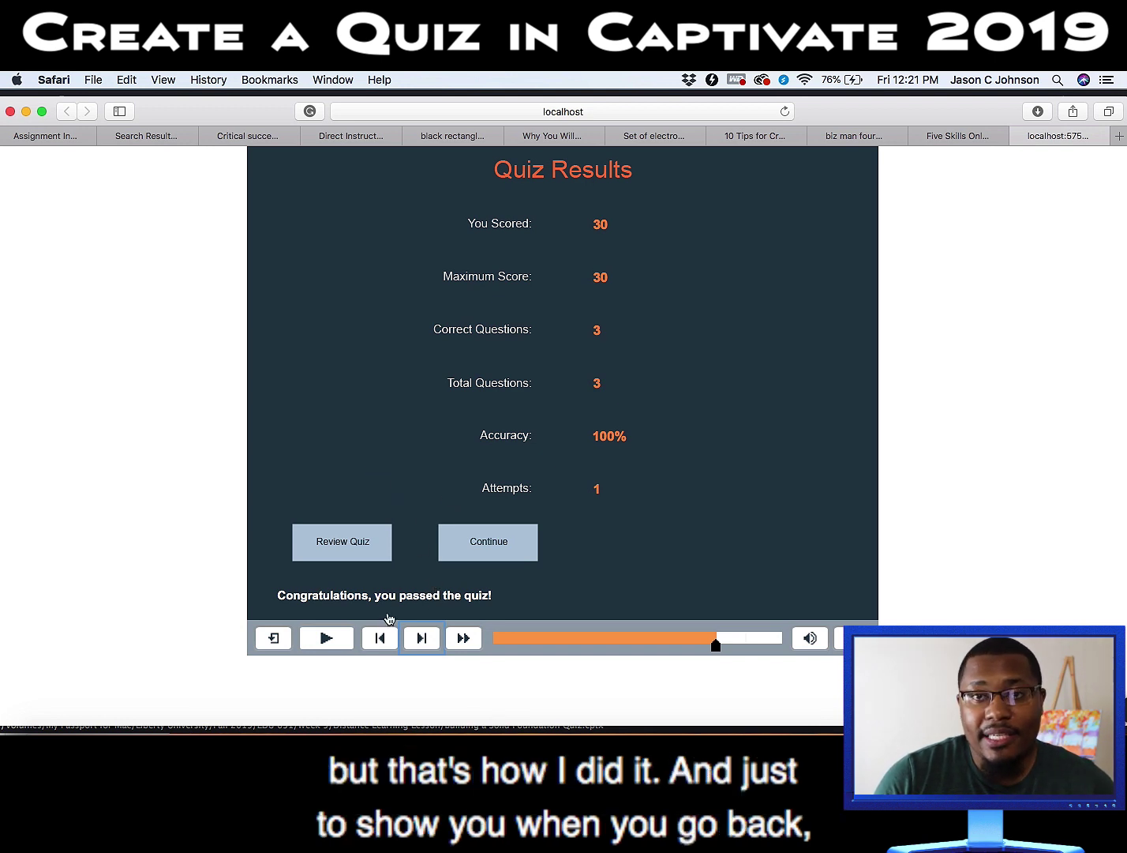
Step: Revisit the True/False slide to check its answer mark, then return to the 30/30 Quiz Results
click(380, 638)
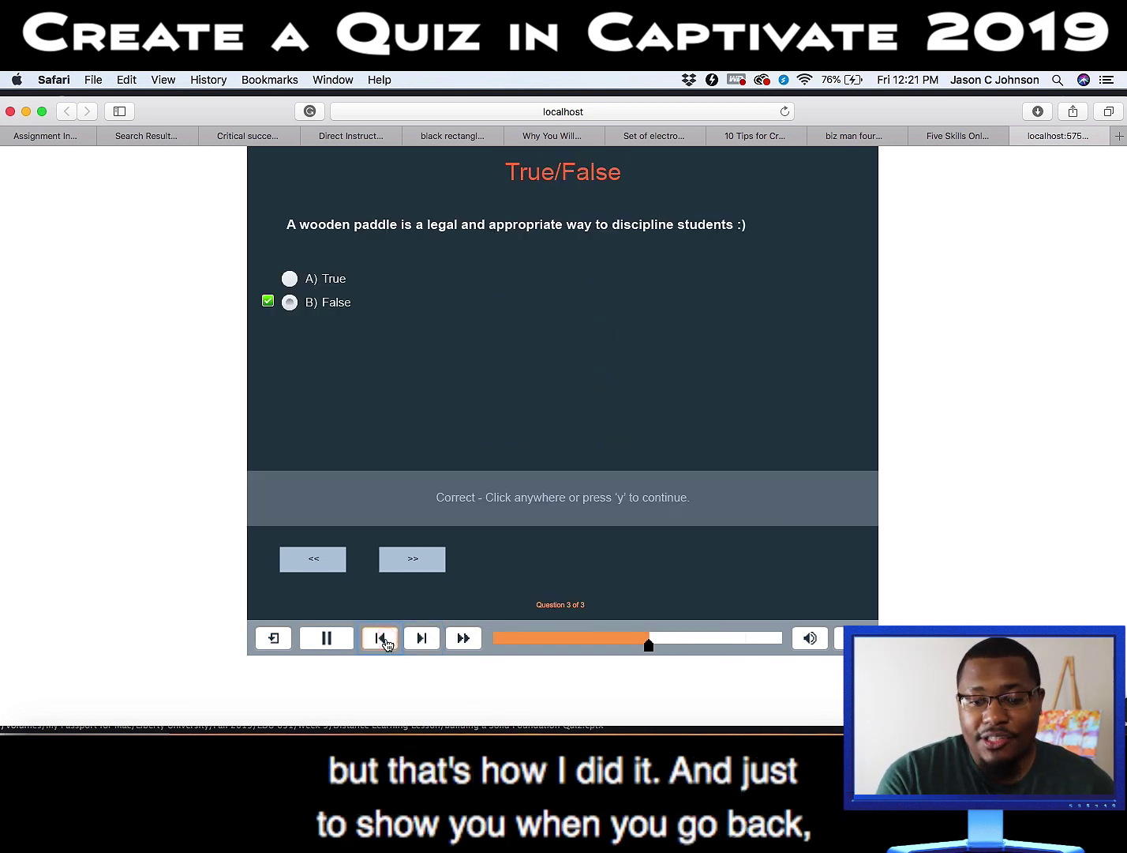
click(294, 287)
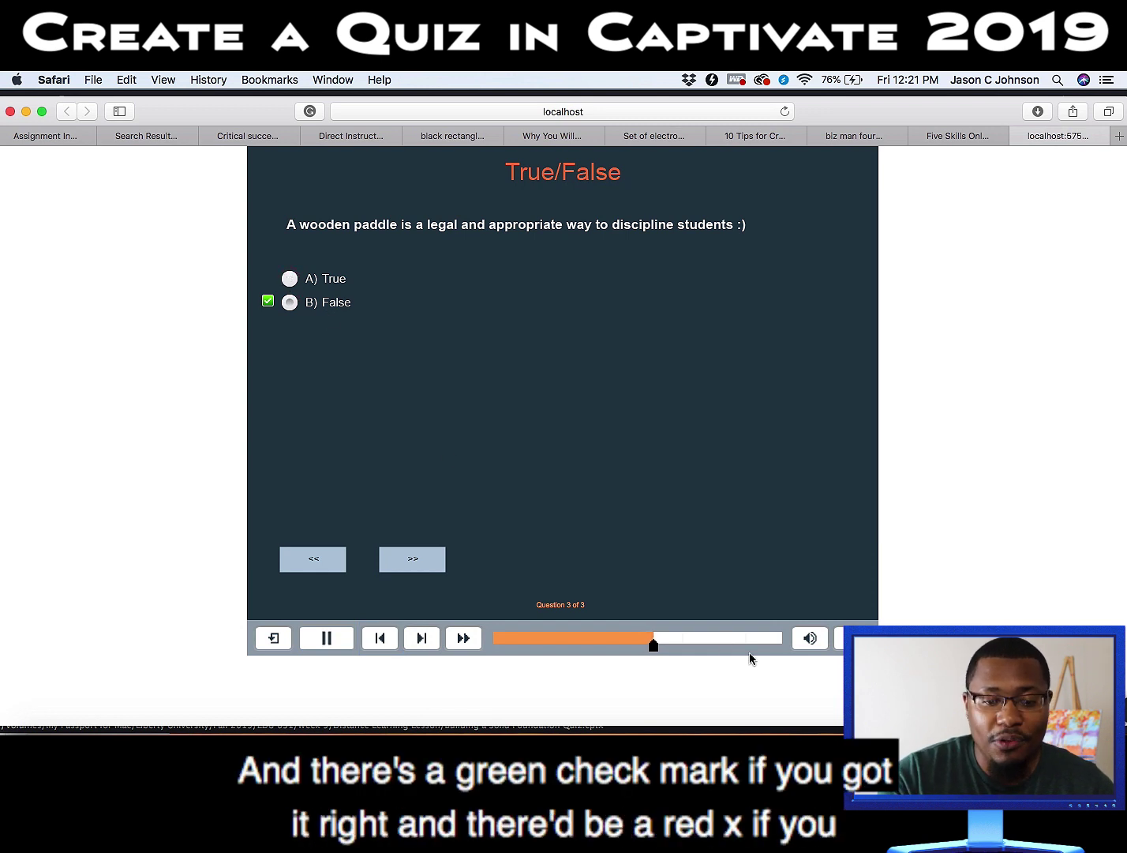
click(421, 639)
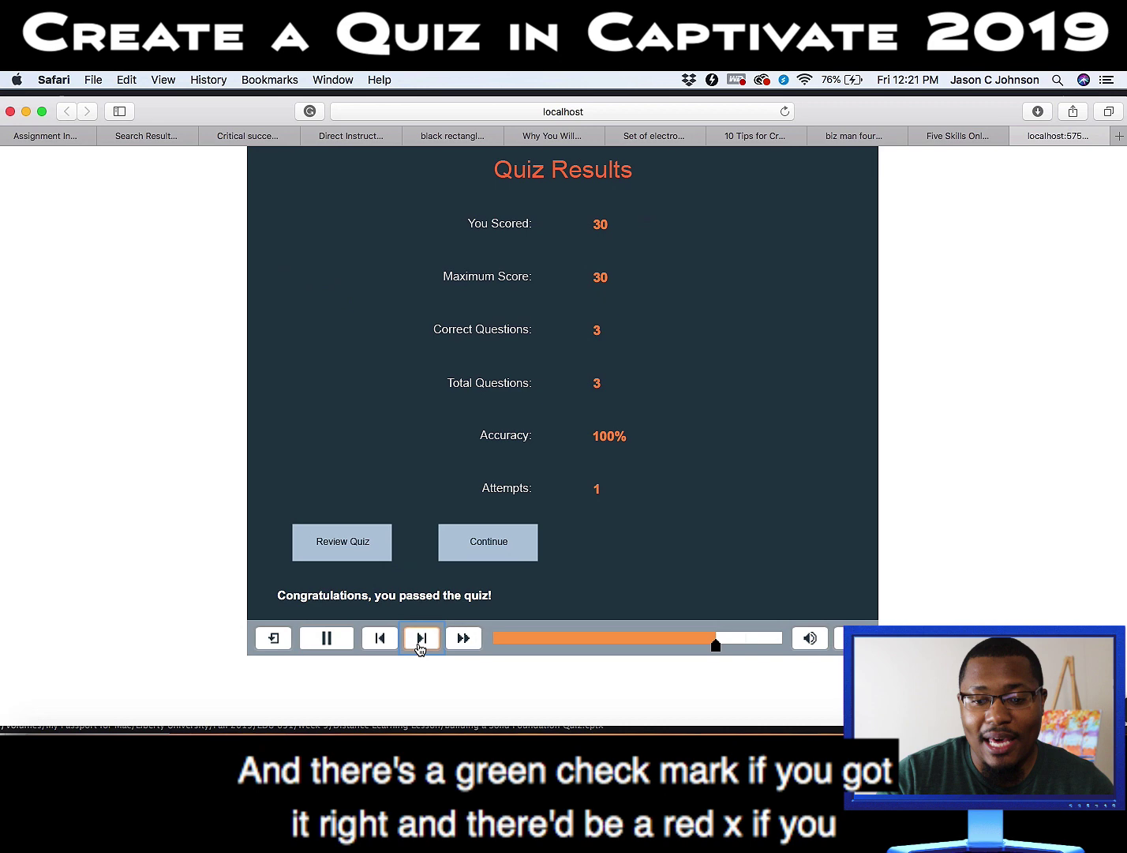